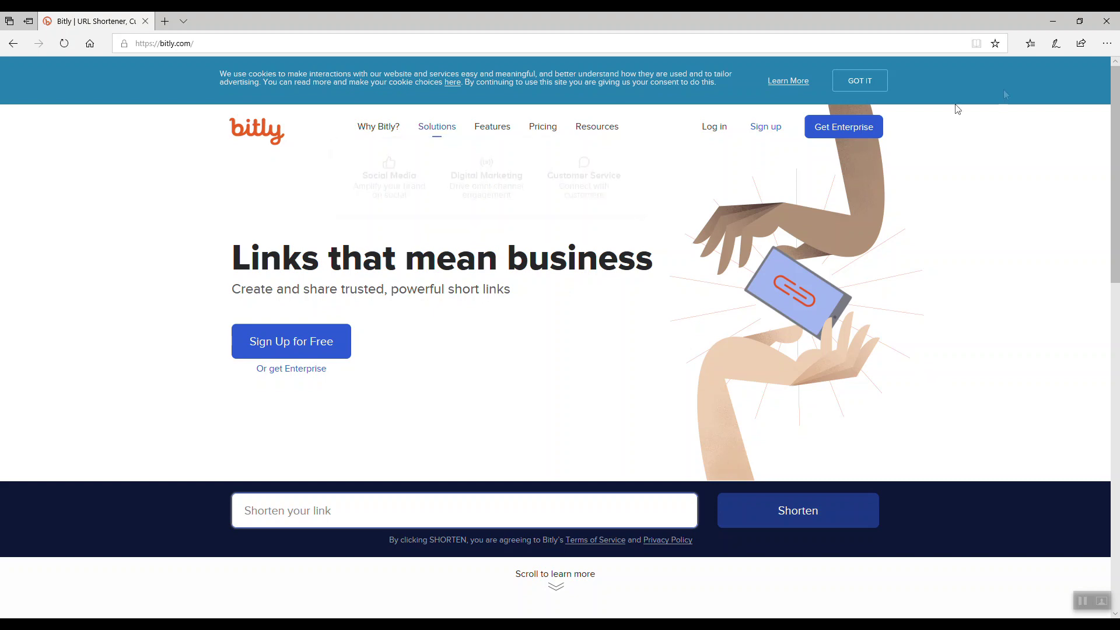
Step: Paste the copied YouTube playlist URL into the link shortening field and shorten it
click(295, 509)
right_click(294, 509)
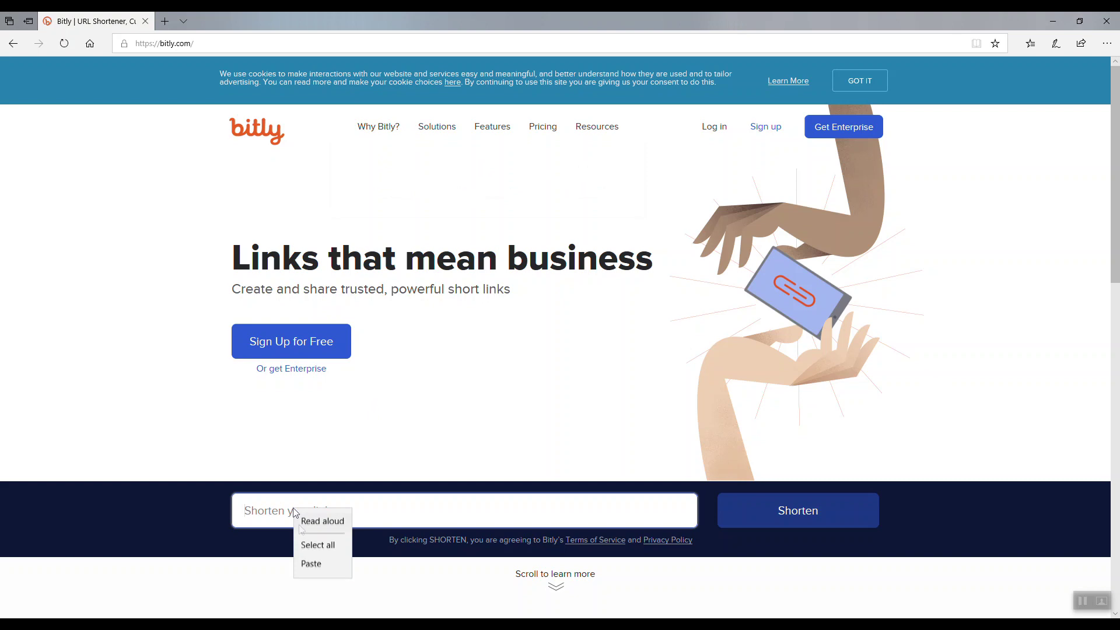
click(318, 563)
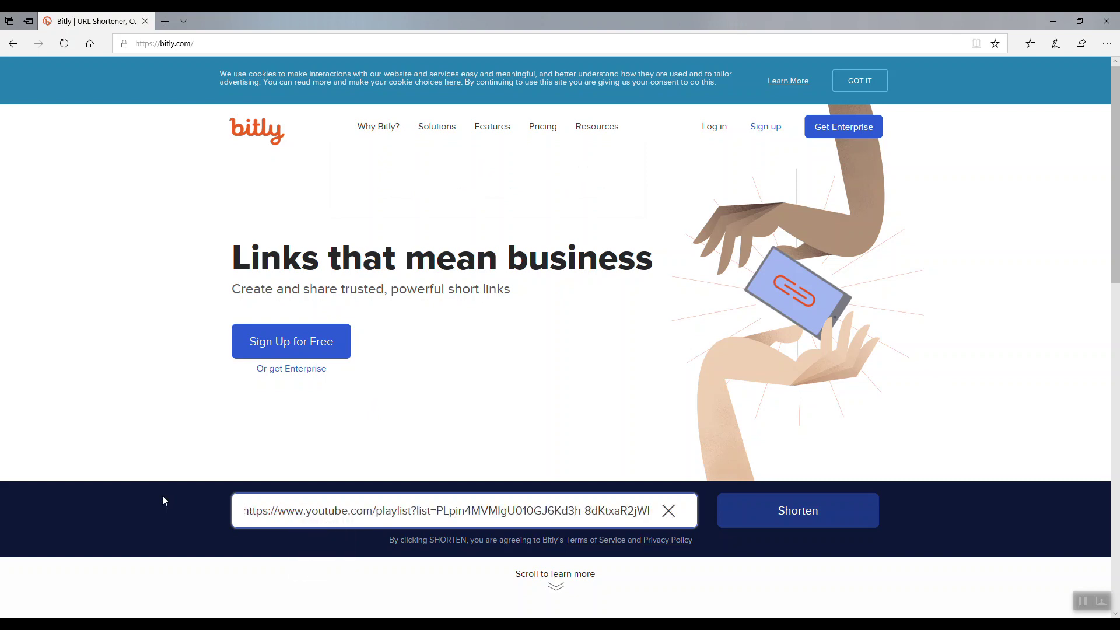
drag(252, 510, 651, 511)
click(799, 513)
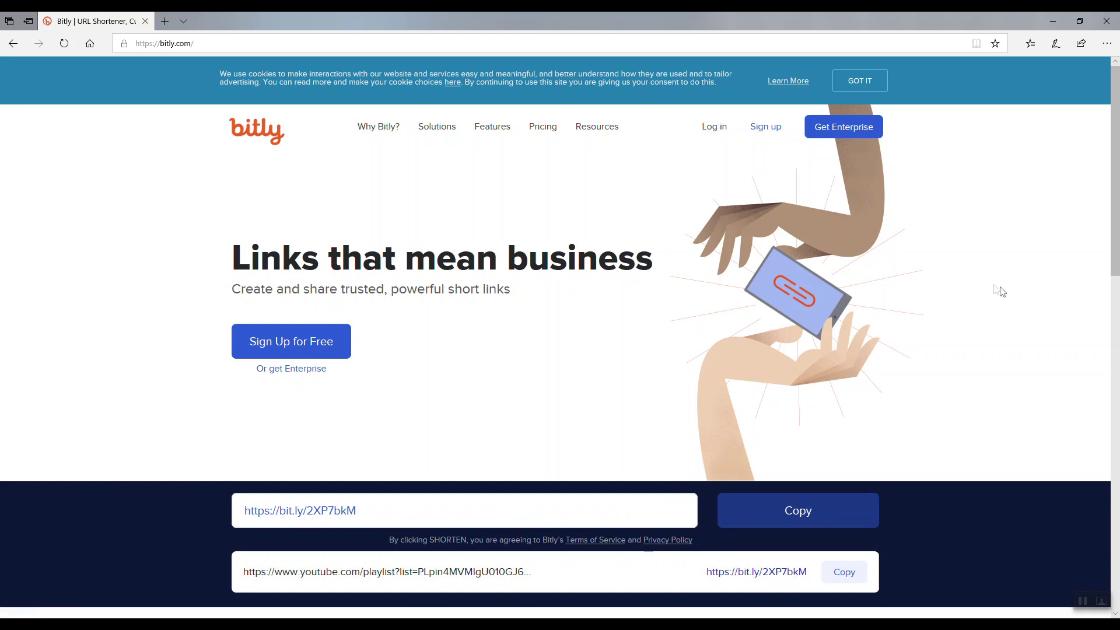
scroll(664, 355, down, 3)
scroll(663, 355, down, 3)
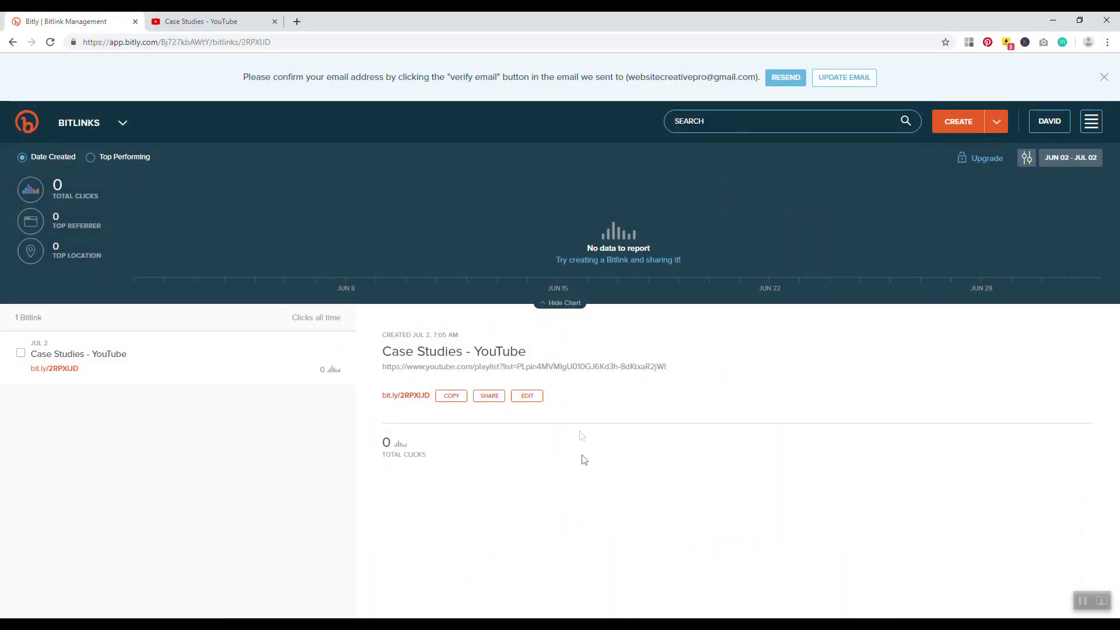
Step: Dismiss the email confirmation notice and create a Bitlink from the copied long URL
click(1104, 79)
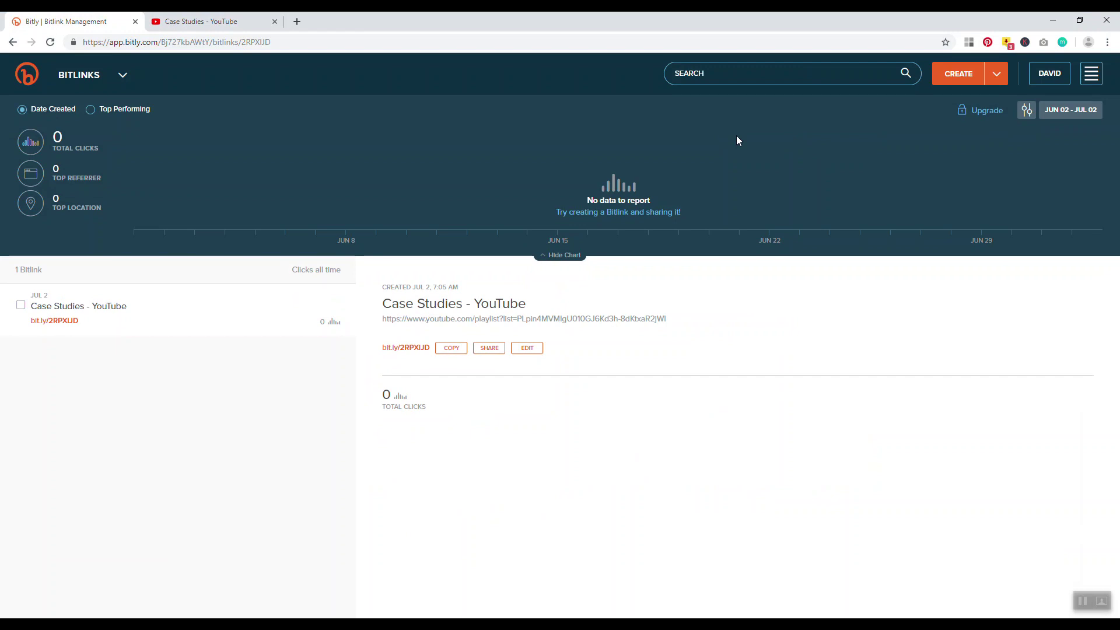
click(960, 74)
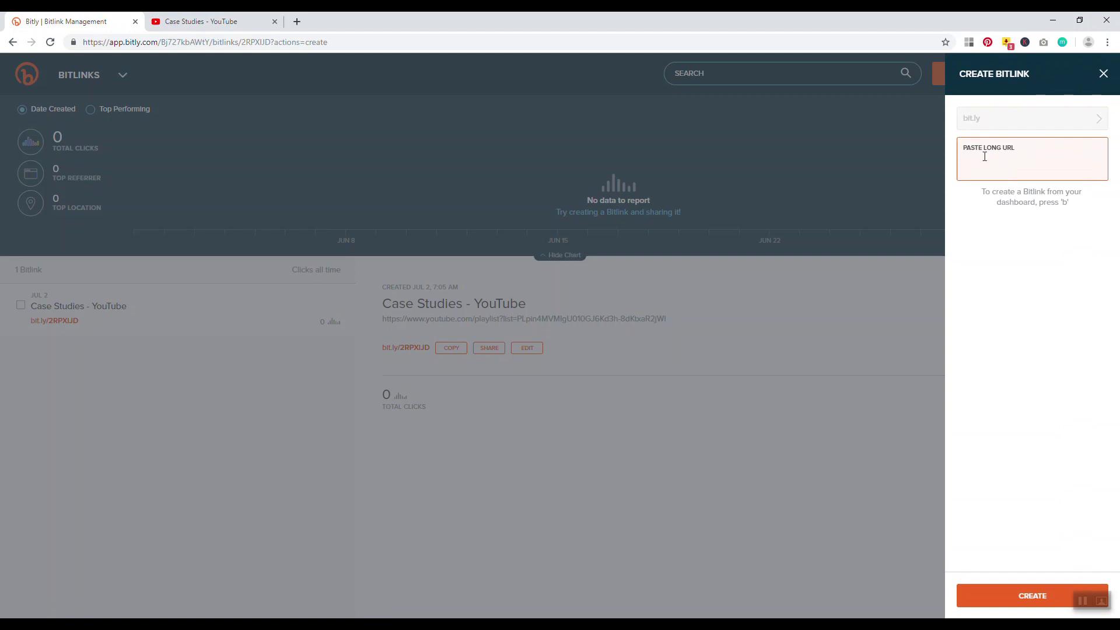
right_click(970, 168)
click(998, 262)
click(1034, 599)
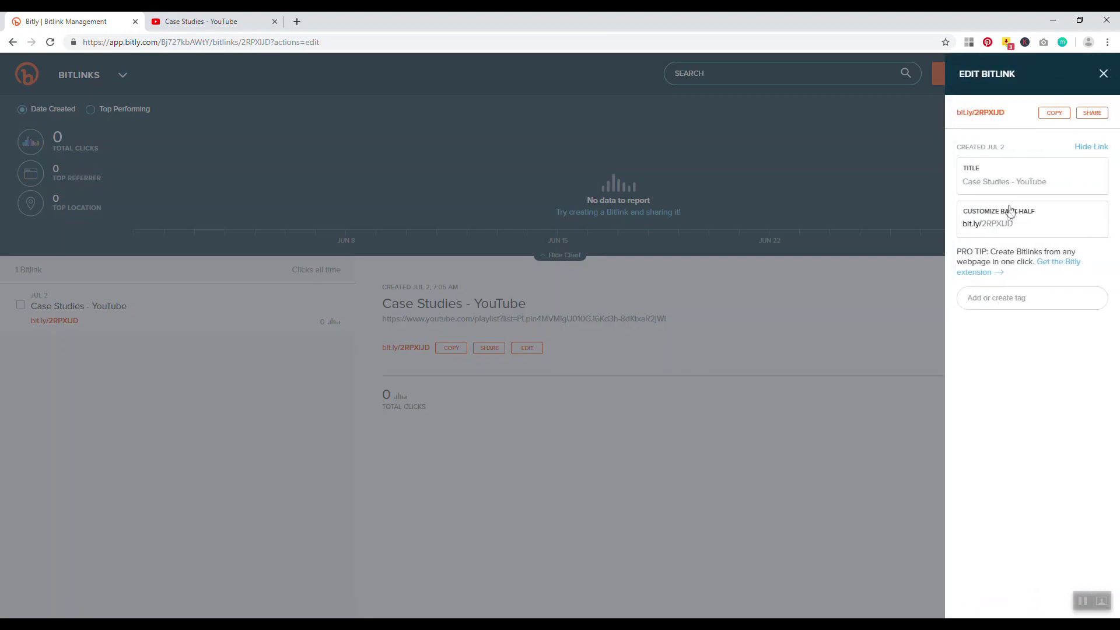
Step: Try "casestudieabljohsdfkjn" as the Bitlink's custom back-half and clear the text again
click(1018, 225)
drag(1027, 227, 951, 228)
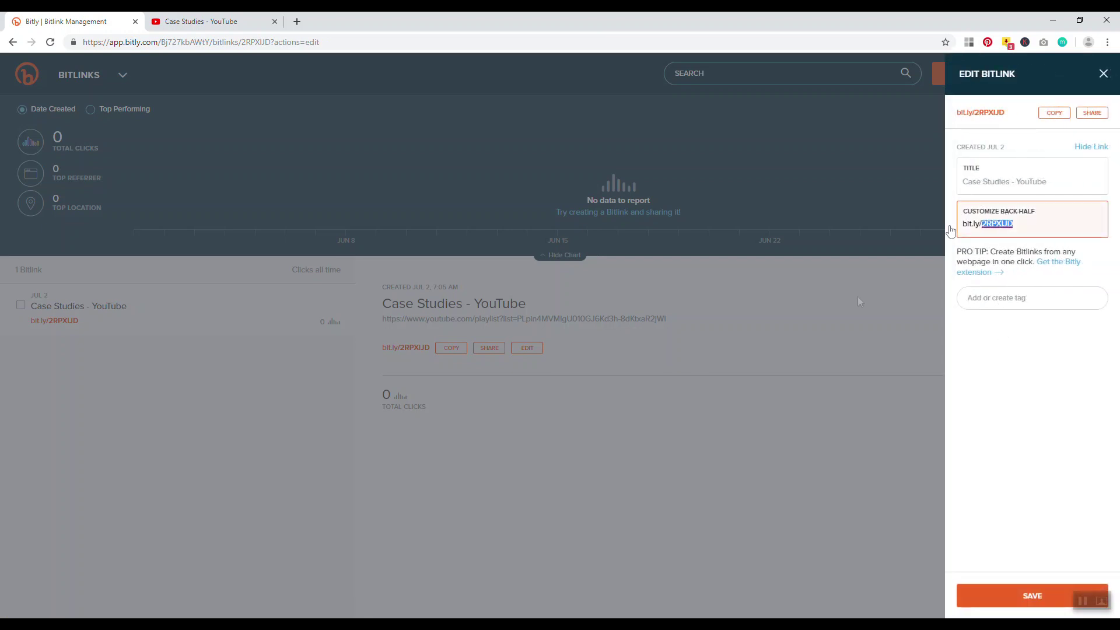
key(BackSpace)
text(casestudieabljohsdfkjn)
key(BackSpace)
key(BackSpace)
key(BackSpace)
key(BackSpace)
key(BackSpace)
key(BackSpace)
key(BackSpace)
key(BackSpace)
key(BackSpace)
key(BackSpace)
key(BackSpace)
key(BackSpace)
key(BackSpace)
key(BackSpace)
key(BackSpace)
key(BackSpace)
key(BackSpace)
key(BackSpace)
key(BackSpace)
key(BackSpace)
key(BackSpace)
key(BackSpace)
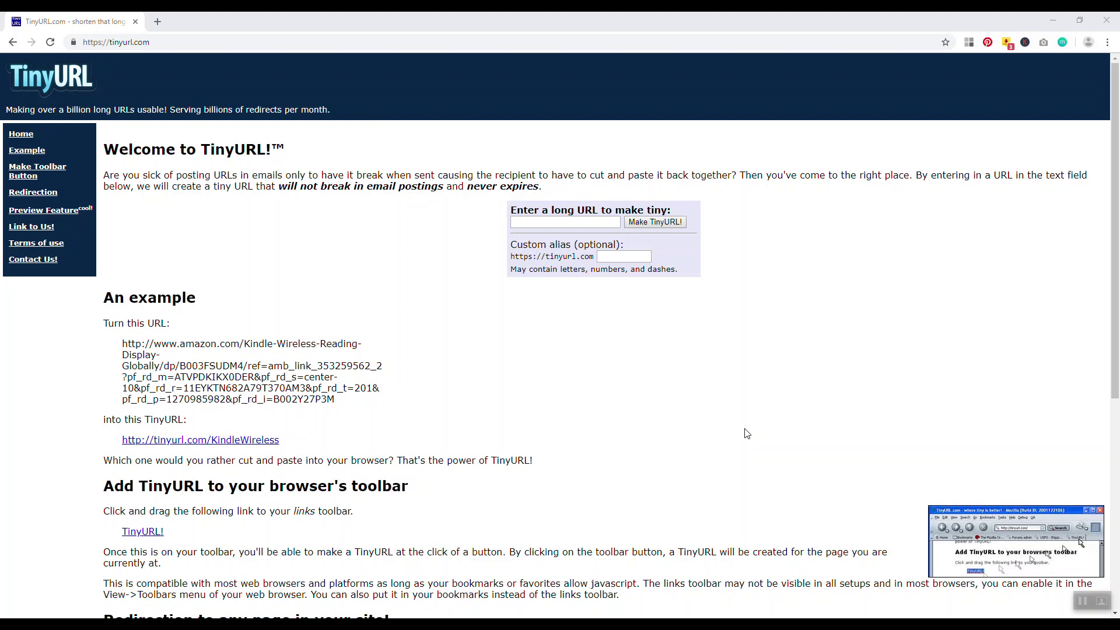
drag(153, 399, 131, 339)
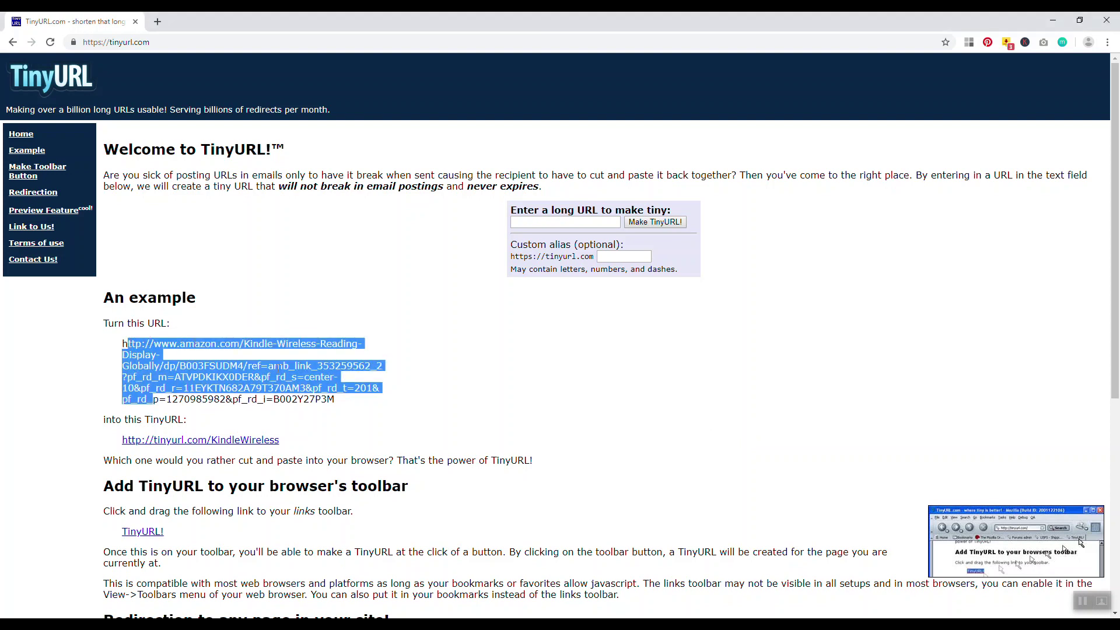
click(226, 361)
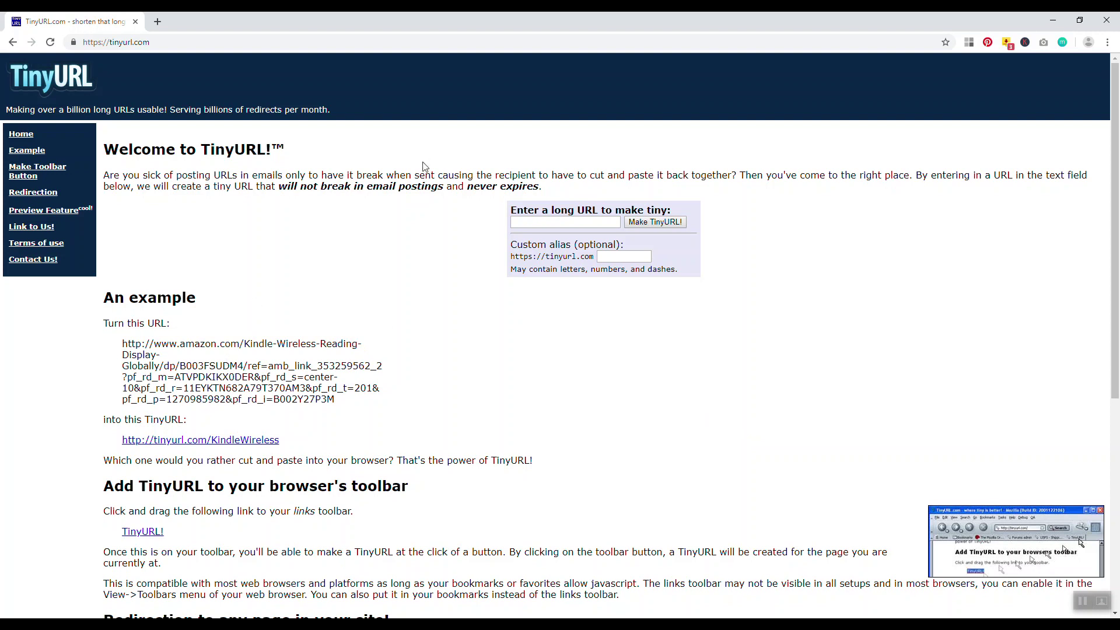
Step: Create a TinyURL from the copied YouTube playlist URL with the custom alias "youtube" and highlight the resulting short link
click(525, 220)
right_click(526, 221)
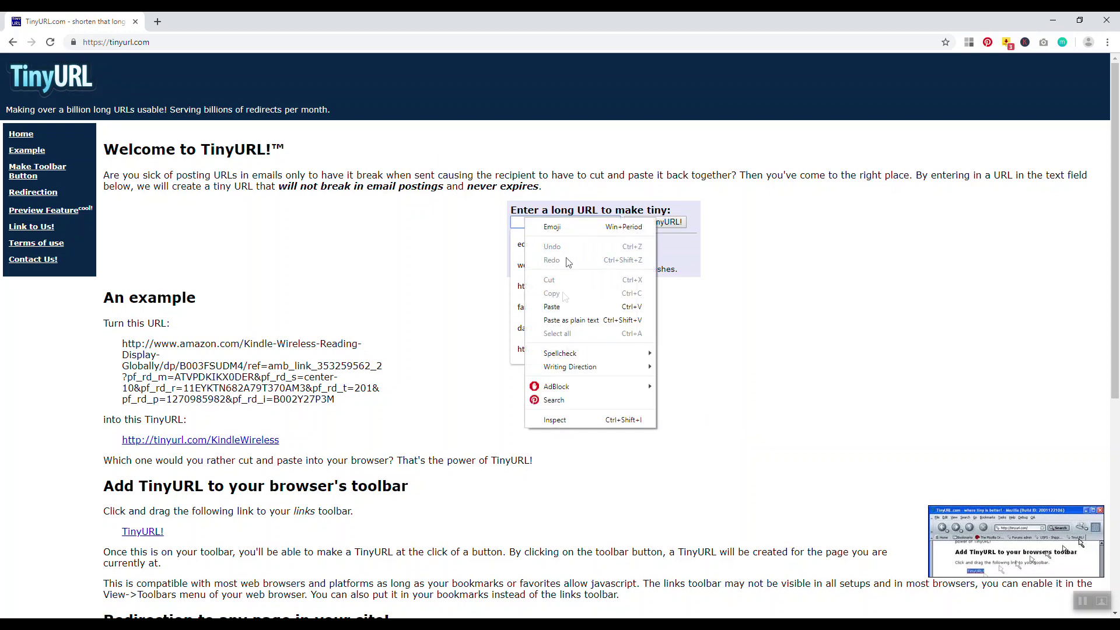
click(565, 301)
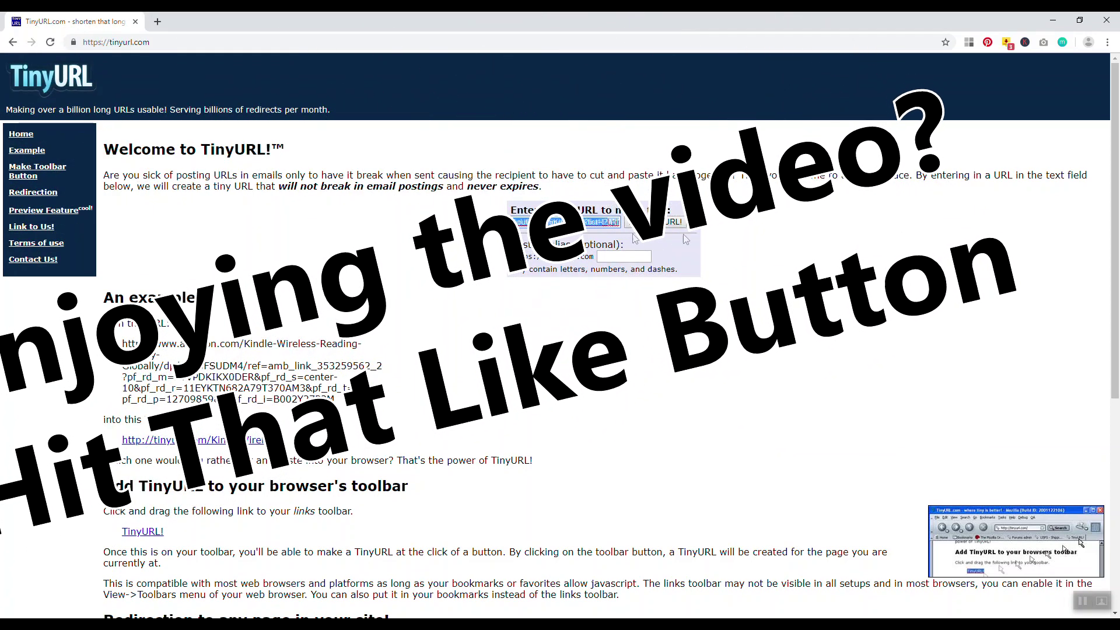
drag(512, 222, 690, 231)
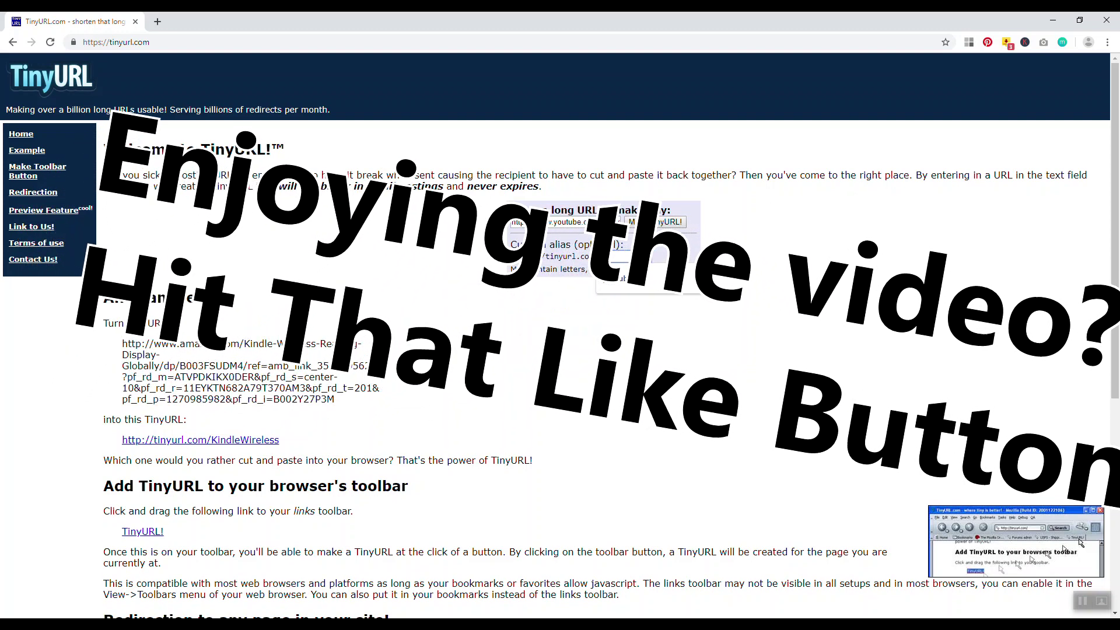
click(623, 257)
click(629, 283)
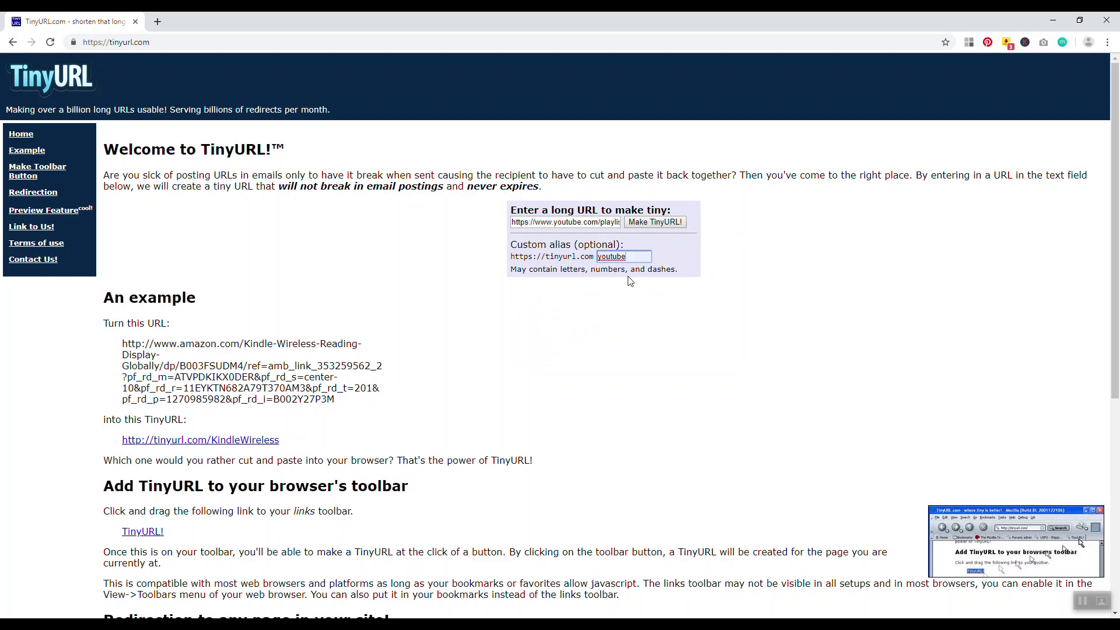
click(654, 222)
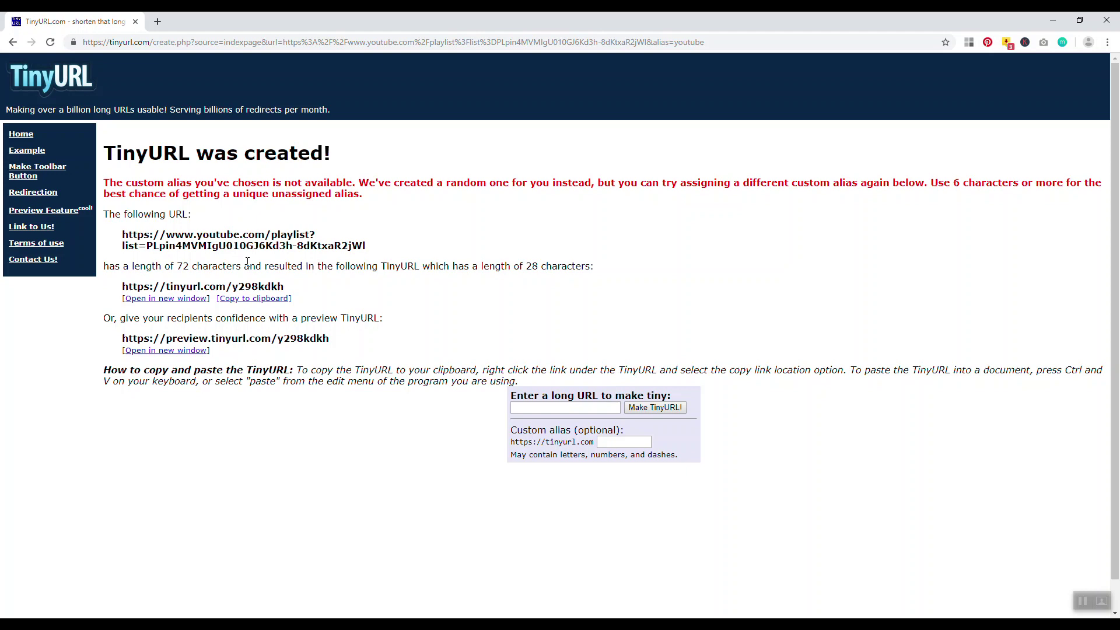
drag(295, 287, 151, 275)
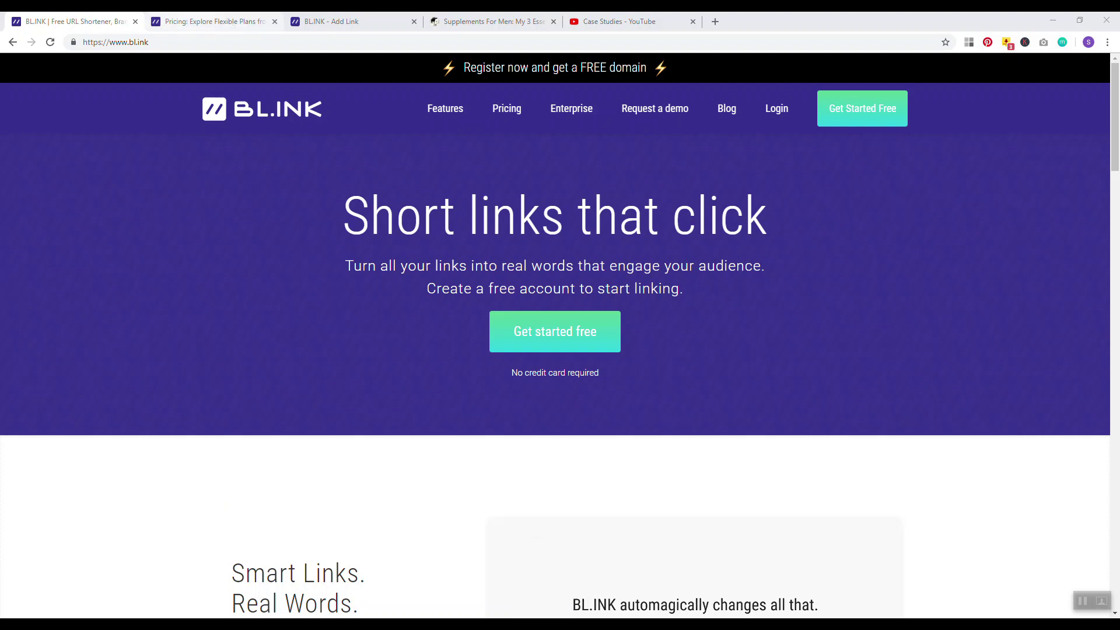
Step: Review the BL.INK pricing plans, including the Free plan's features, and the Smart Links section of its home page
key(ctrl+Tab)
scroll(221, 289, up, 3)
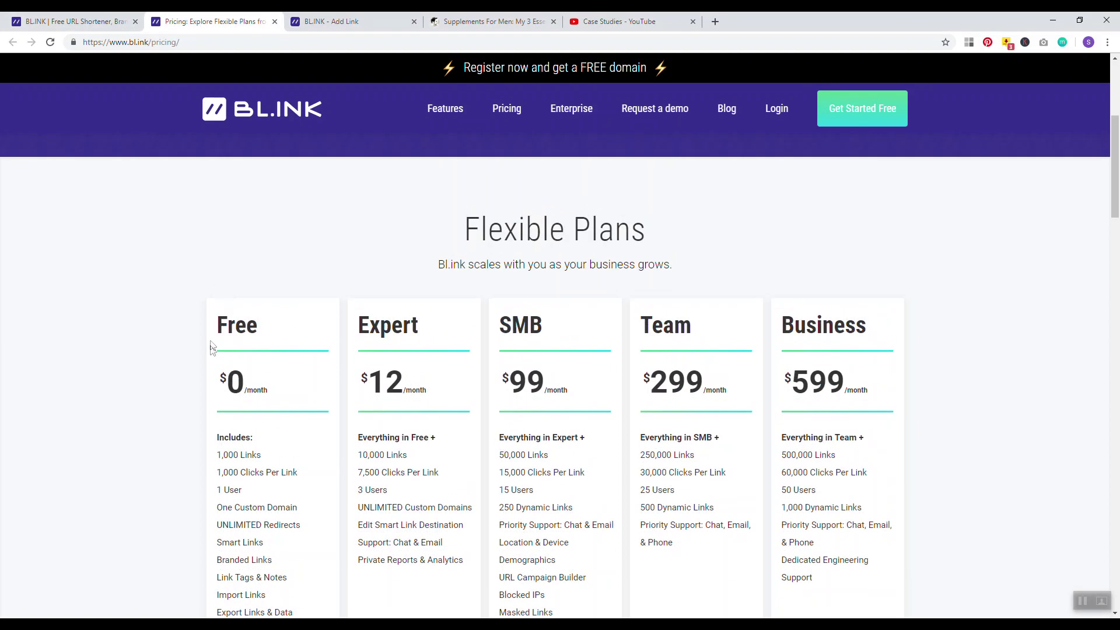
click(350, 21)
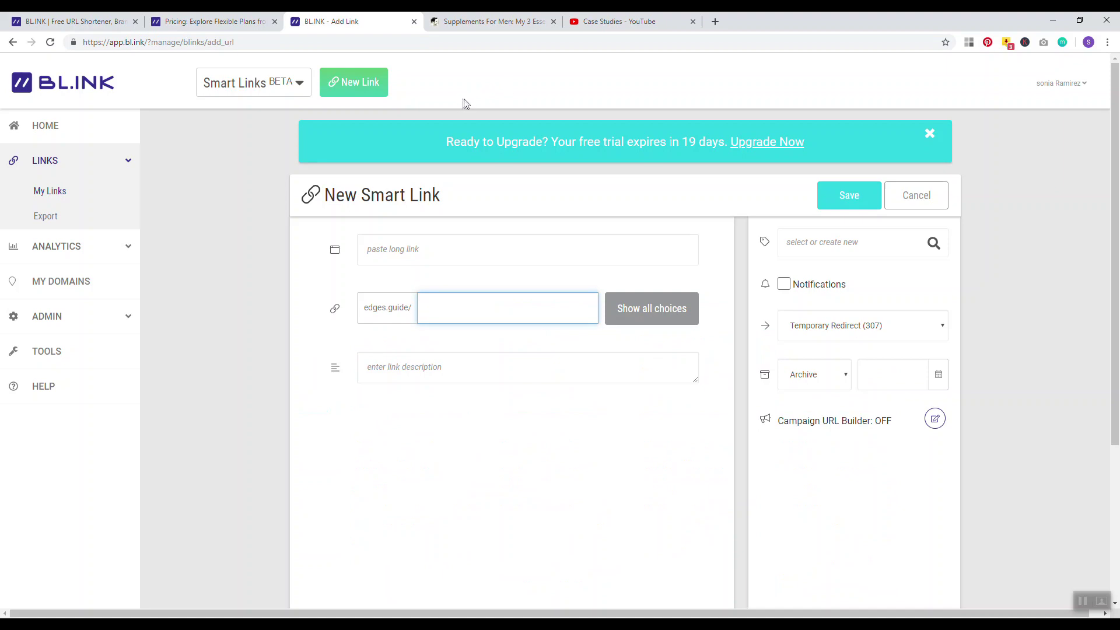
click(210, 21)
scroll(238, 298, up, 2)
scroll(238, 299, down, 8)
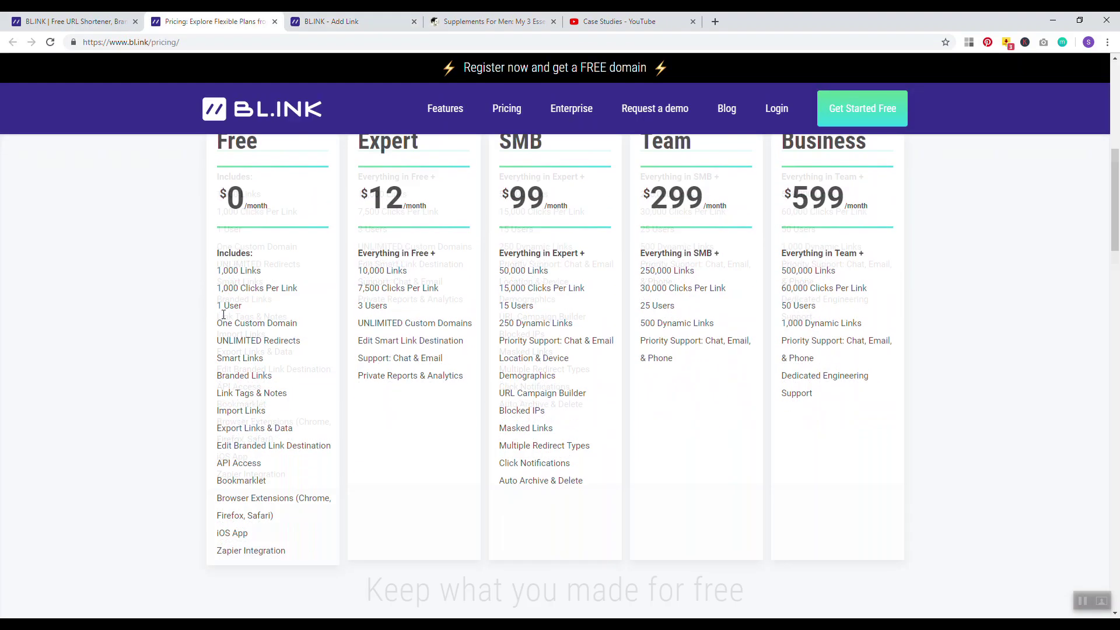
scroll(219, 325, up, 4)
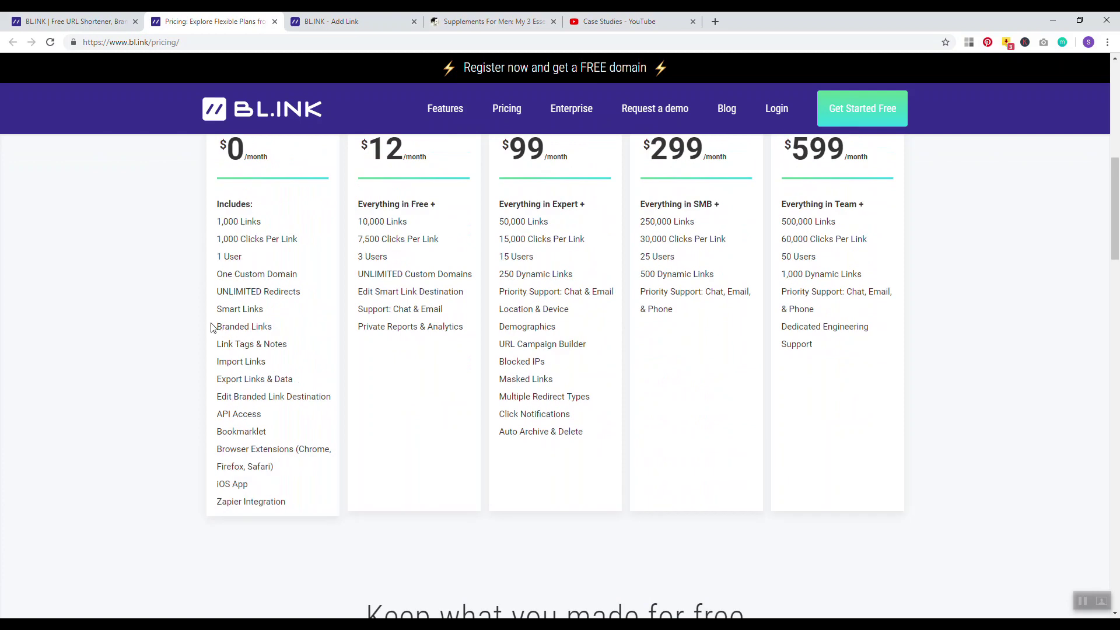
scroll(123, 183, up, 5)
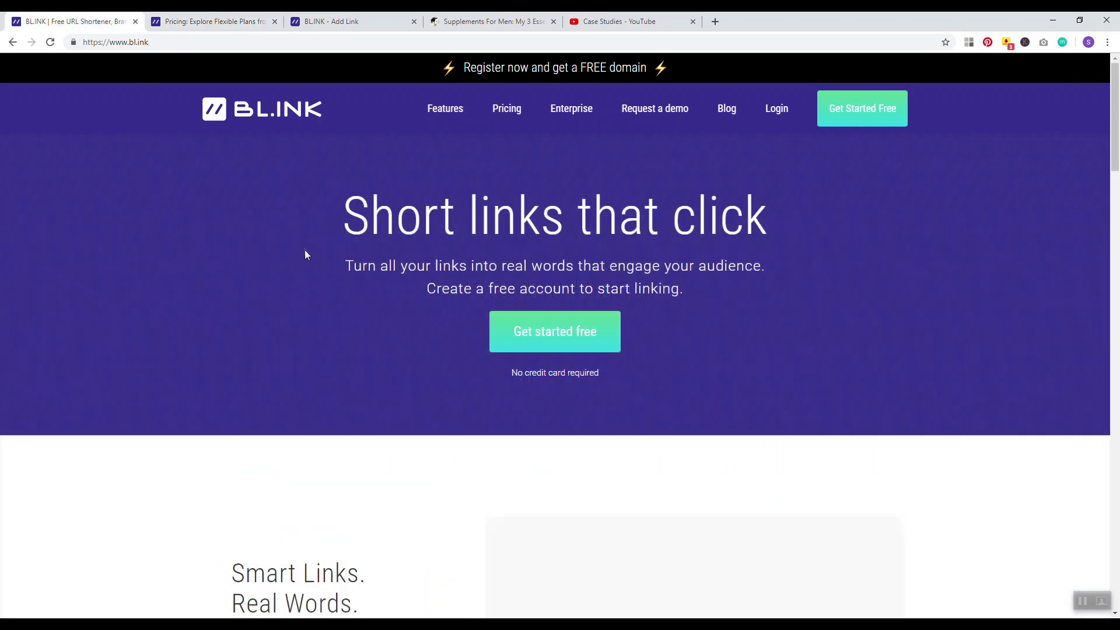
scroll(305, 253, down, 10)
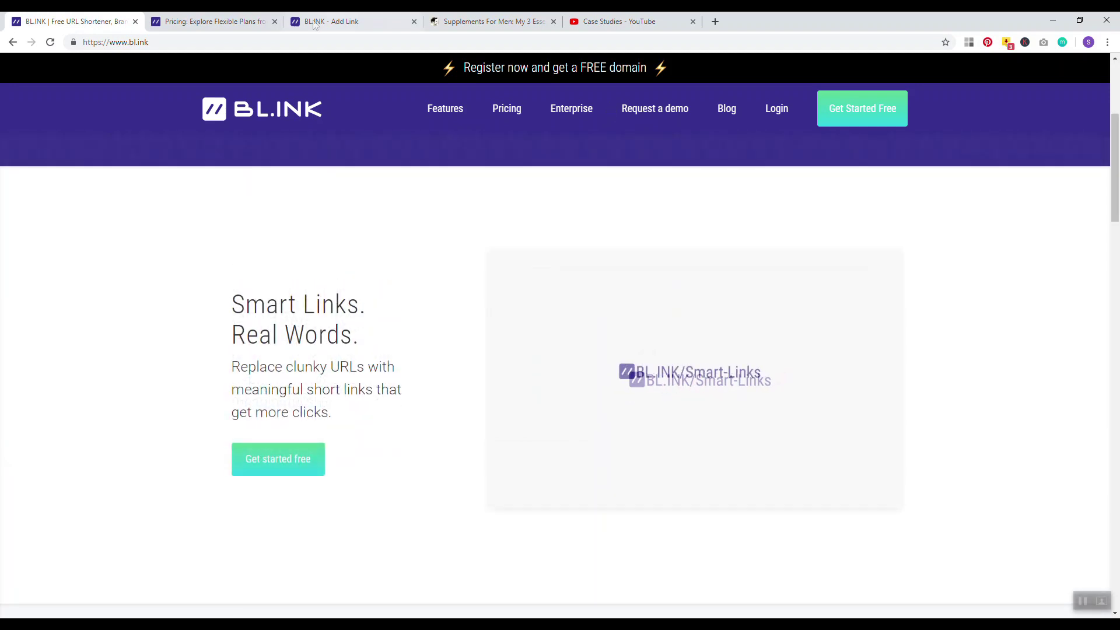
Step: Start a new smart link in BL.INK and copy the URL of the Case Studies playlist from YouTube
click(314, 22)
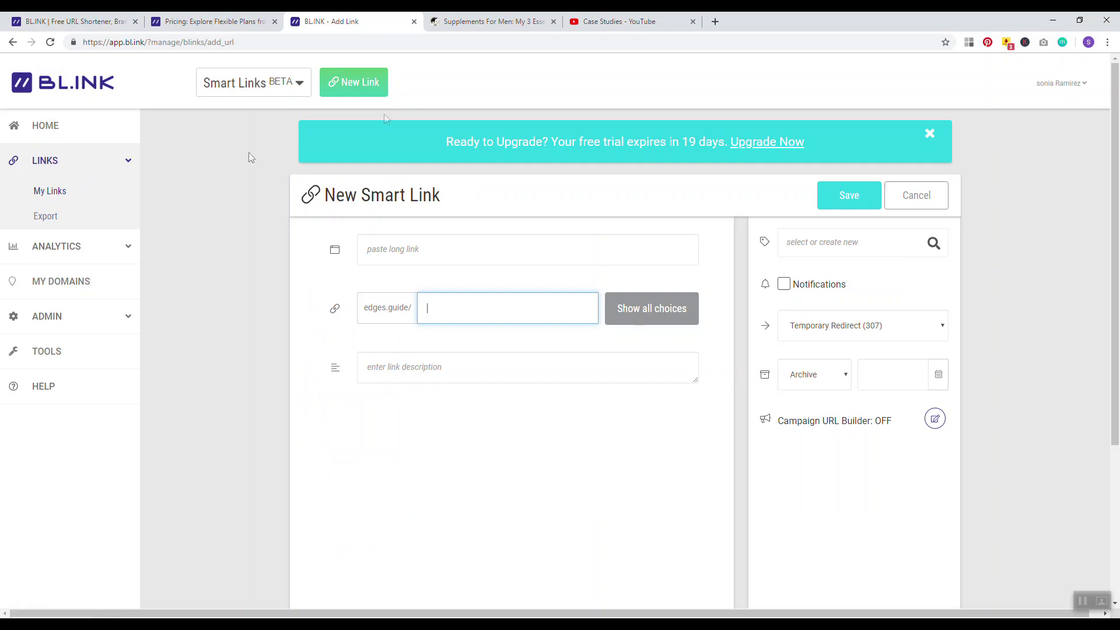
click(354, 85)
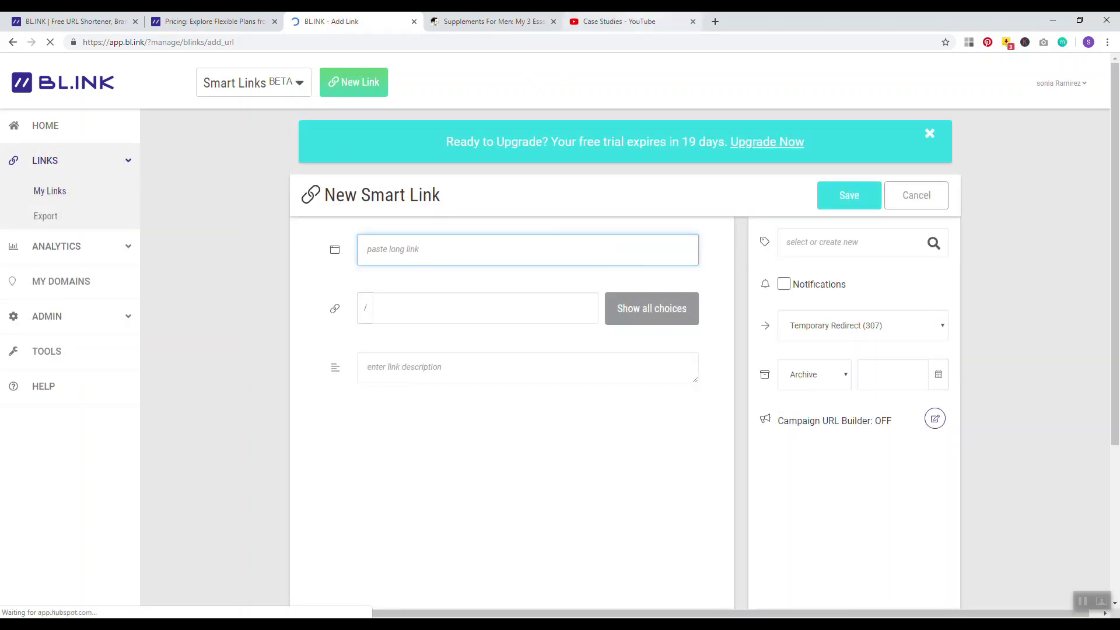
click(627, 21)
click(175, 42)
key(ctrl+c)
click(197, 102)
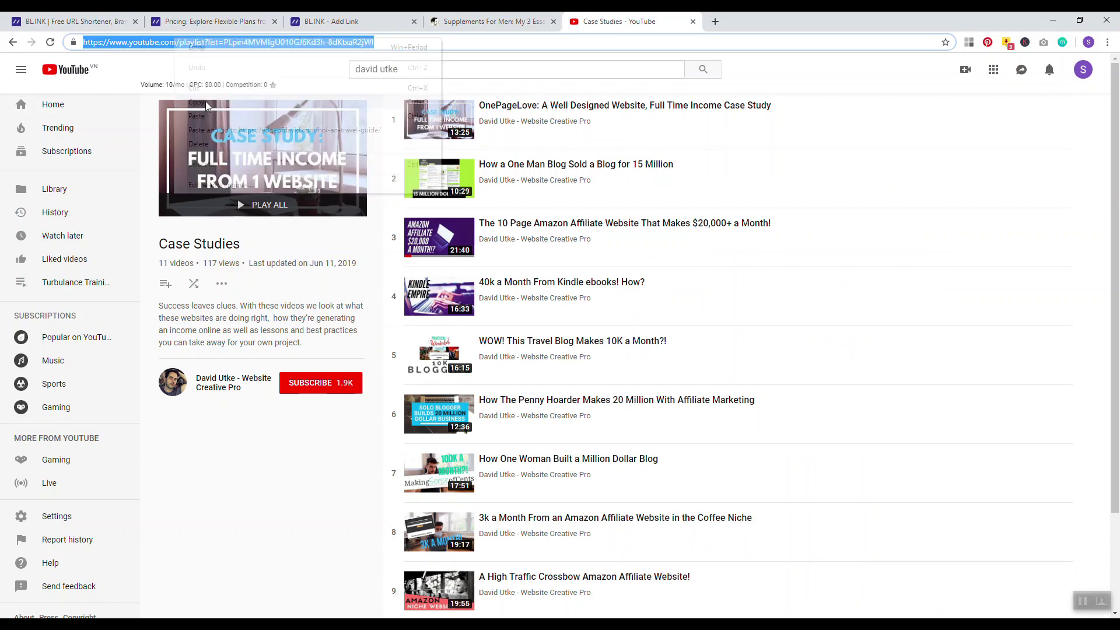
Step: Paste the playlist URL as the new smart link's long link and clear its suggested short name
click(331, 21)
click(409, 245)
right_click(408, 242)
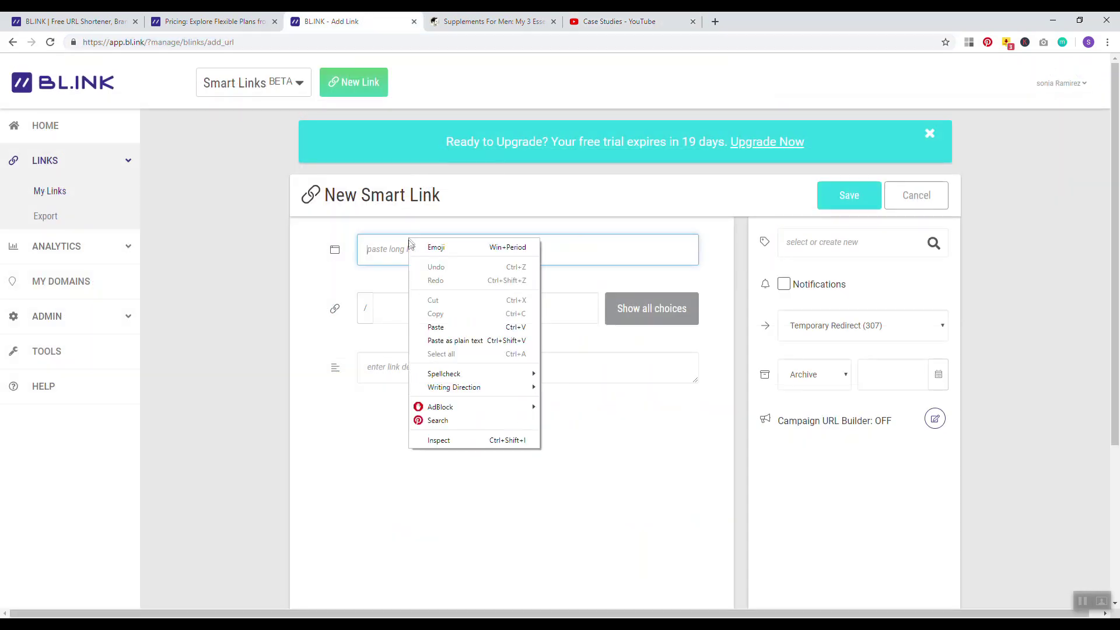
click(444, 327)
click(445, 309)
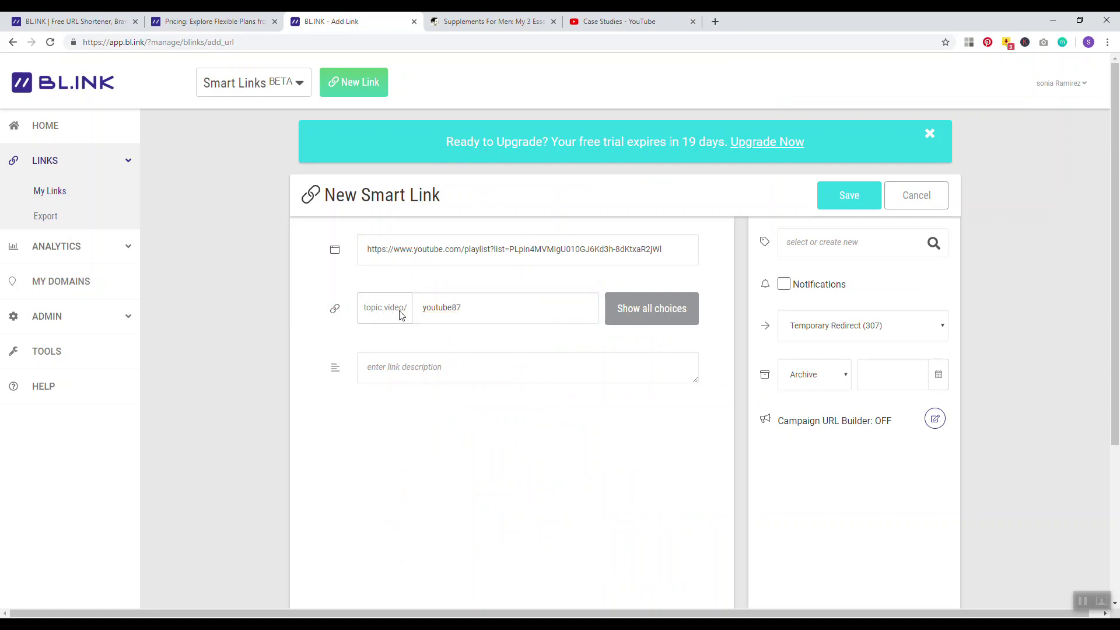
drag(470, 311, 452, 308)
key(BackSpace)
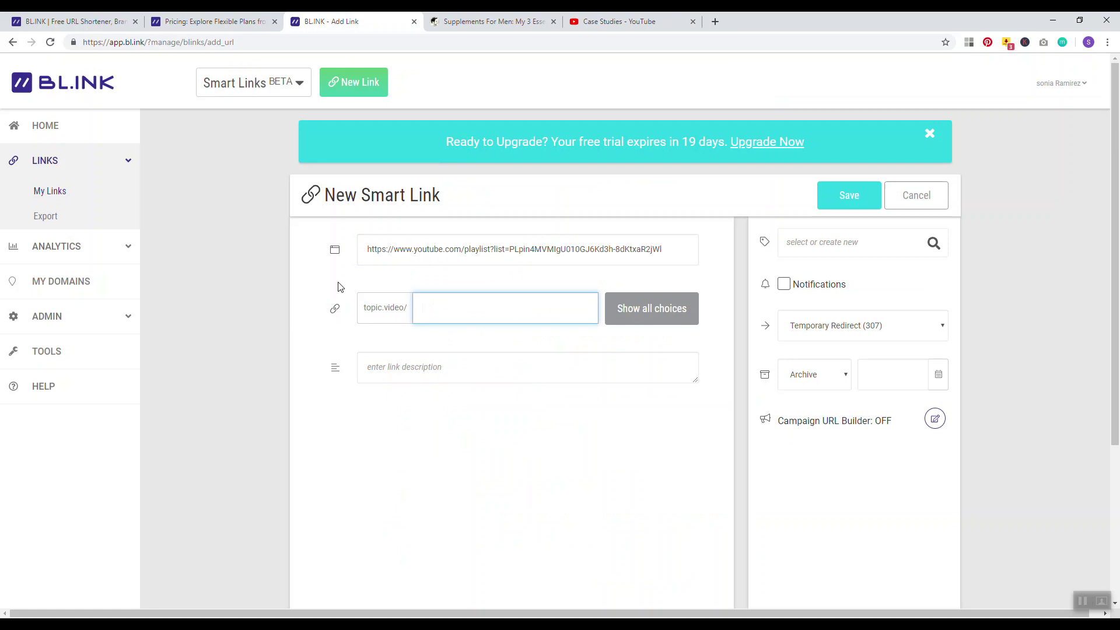
click(384, 310)
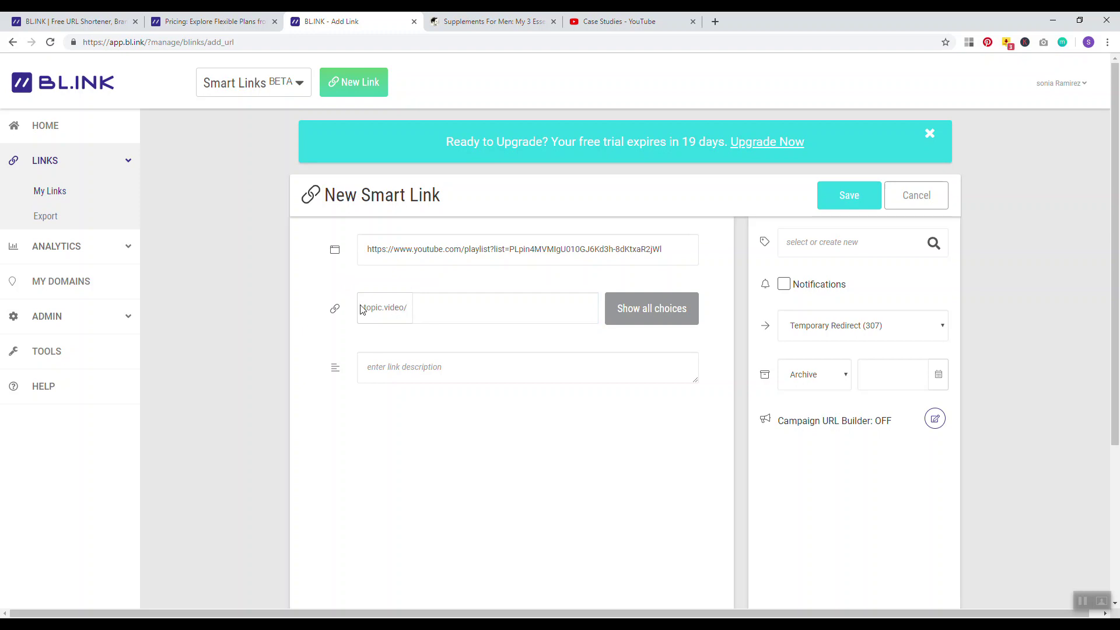
Step: Copy the URL of the Supplements For Men article and return to the new smart link form
click(484, 22)
click(222, 42)
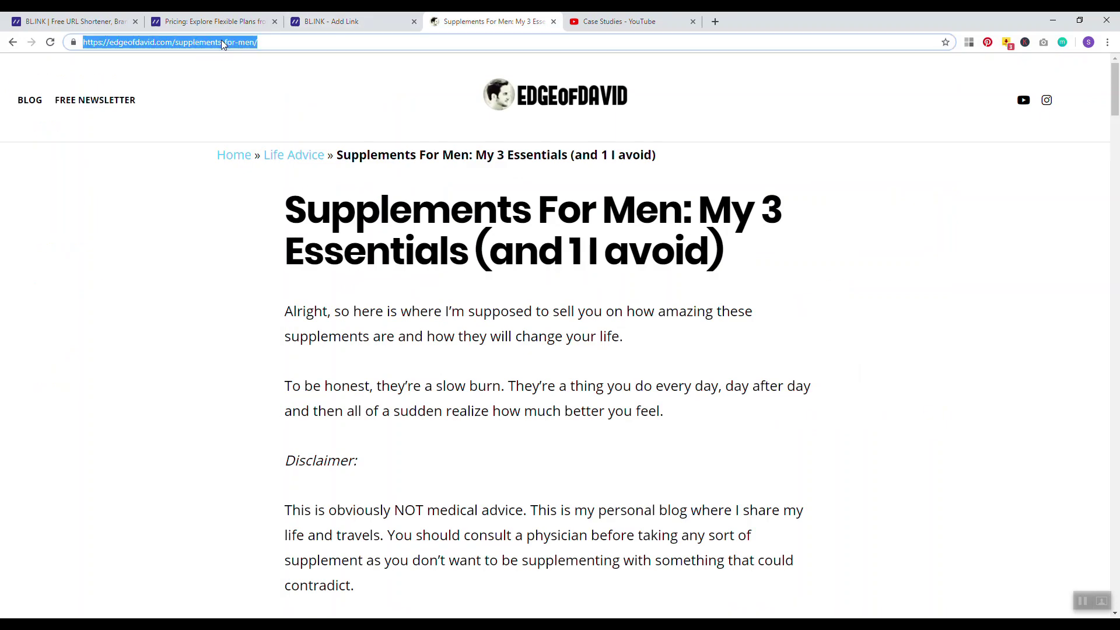
right_click(222, 42)
click(240, 104)
click(331, 21)
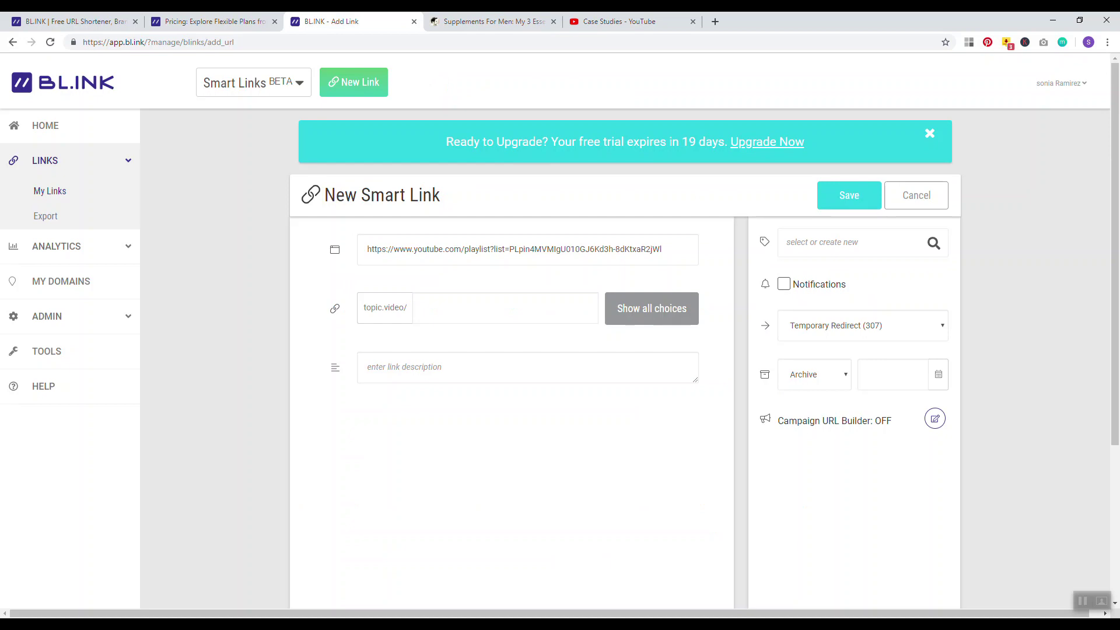
drag(672, 250, 347, 257)
key(BackSpace)
right_click(369, 255)
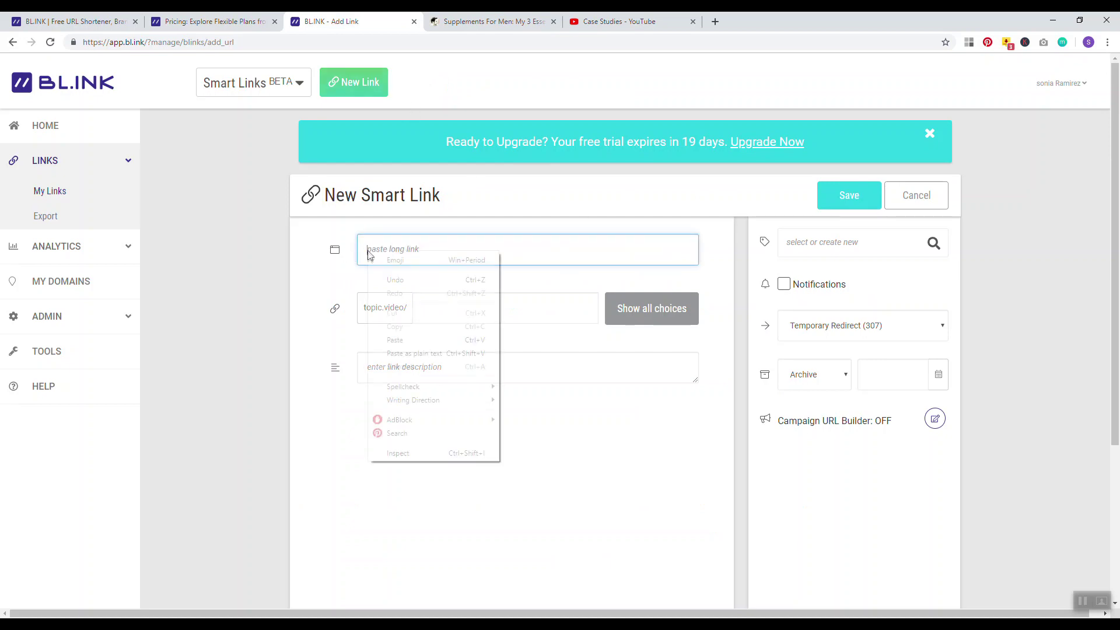
click(395, 340)
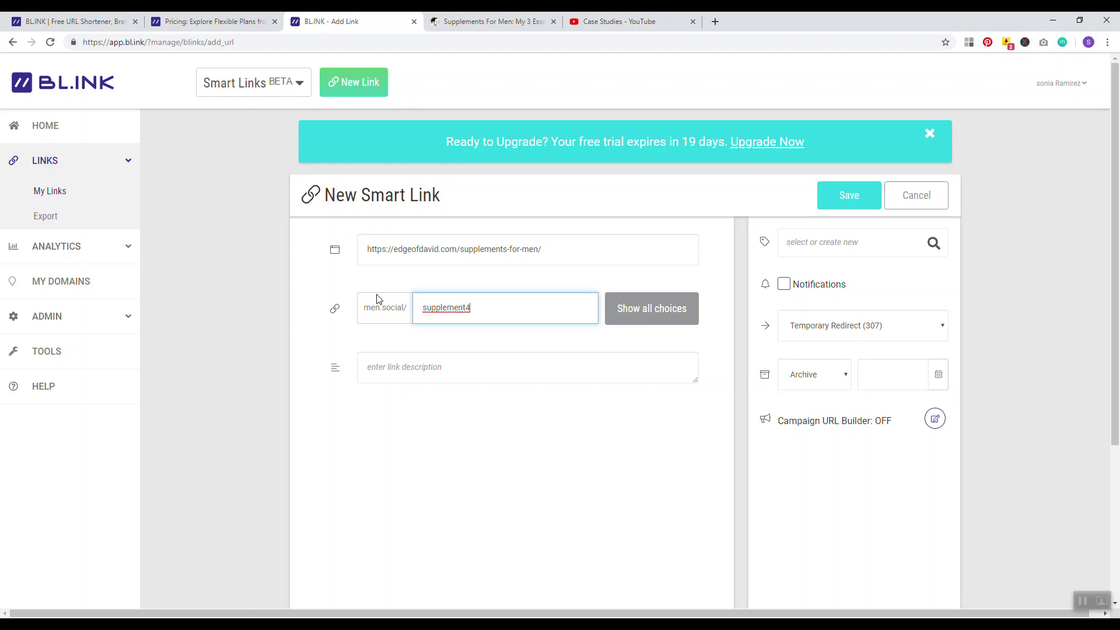
click(671, 309)
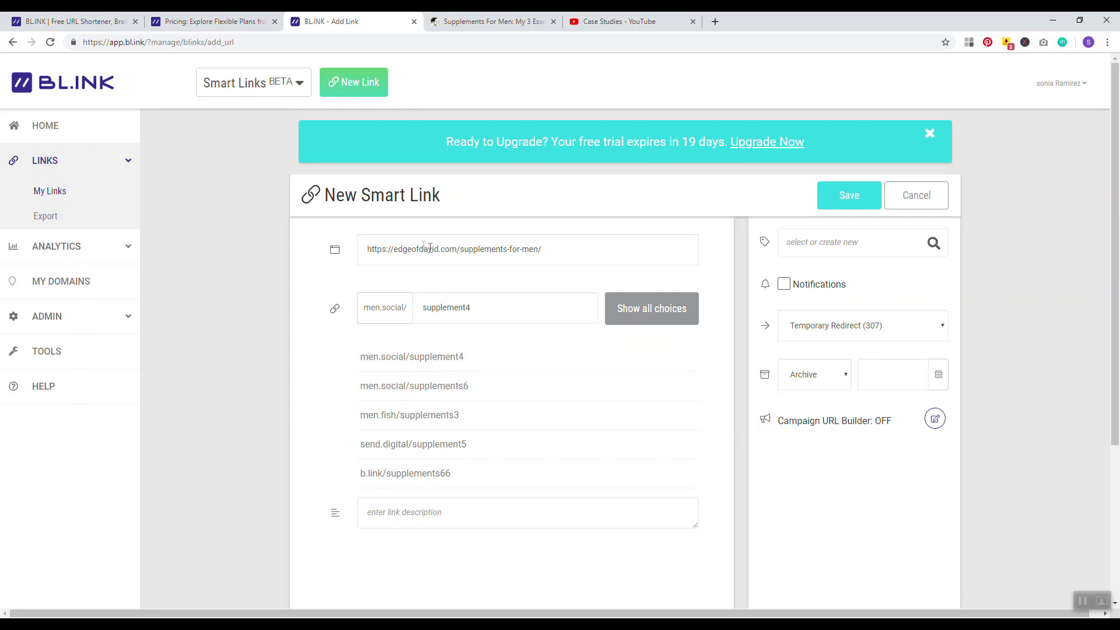
Step: Open the My Domains page in BL.INK and examine the branded domain search and existing-domain option
click(71, 285)
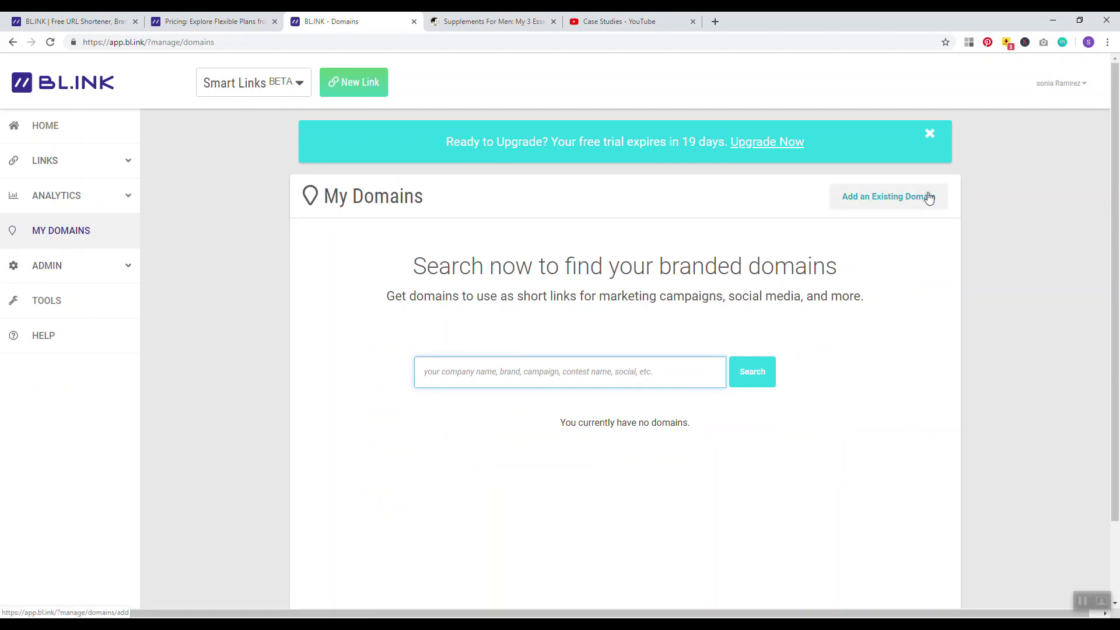
drag(504, 266, 718, 266)
click(578, 296)
click(499, 292)
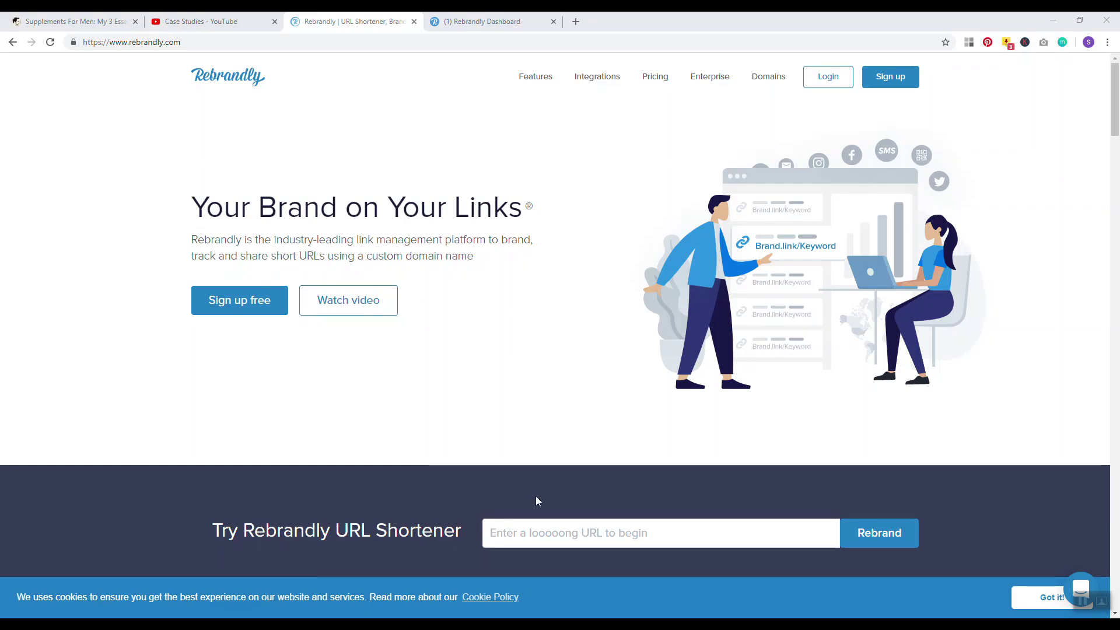
Step: Look over the Rebrandly homepage, including its URL shortener trial field, features and customer brands
scroll(500, 480, down, 3)
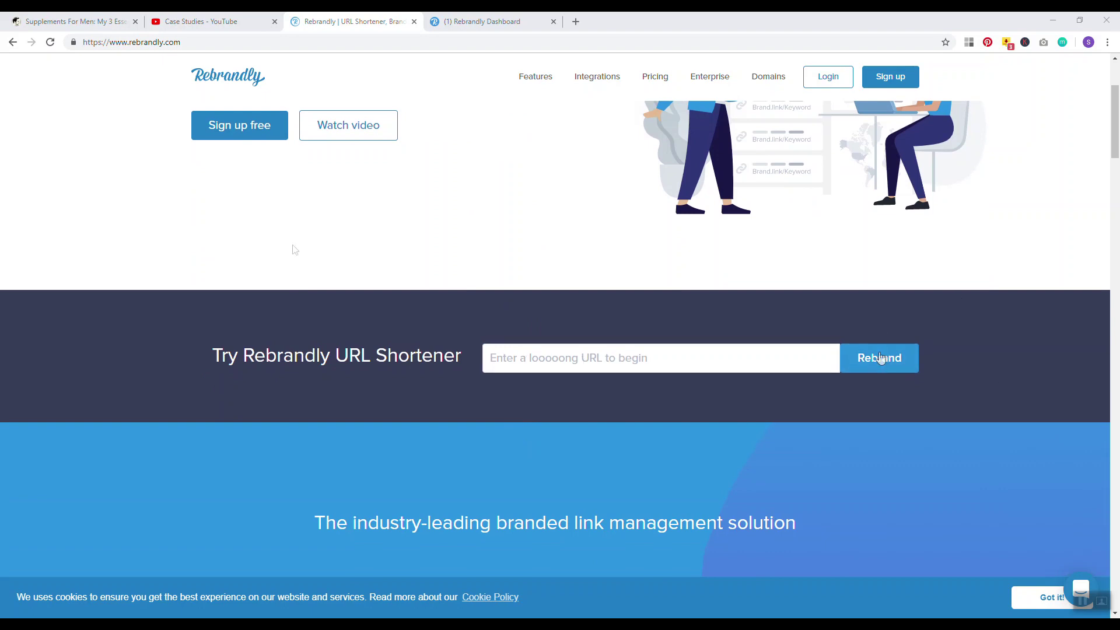
scroll(260, 240, up, 3)
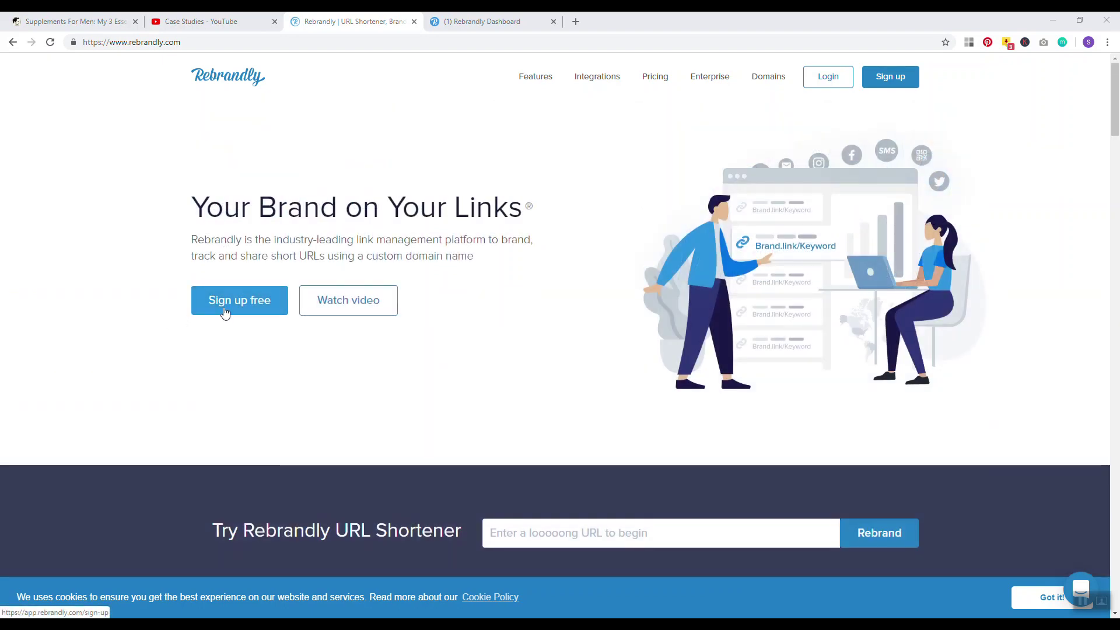
click(892, 542)
scroll(528, 500, down, 12)
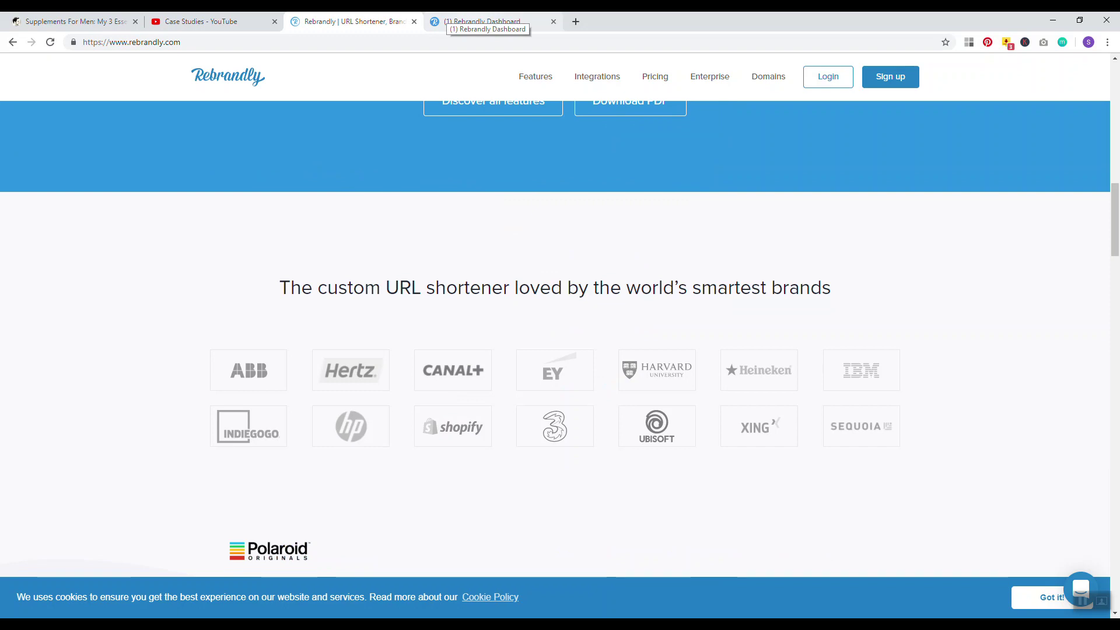
Step: Start a new link in the Rebrandly dashboard and copy the URL of the Case Studies playlist from YouTube
click(484, 21)
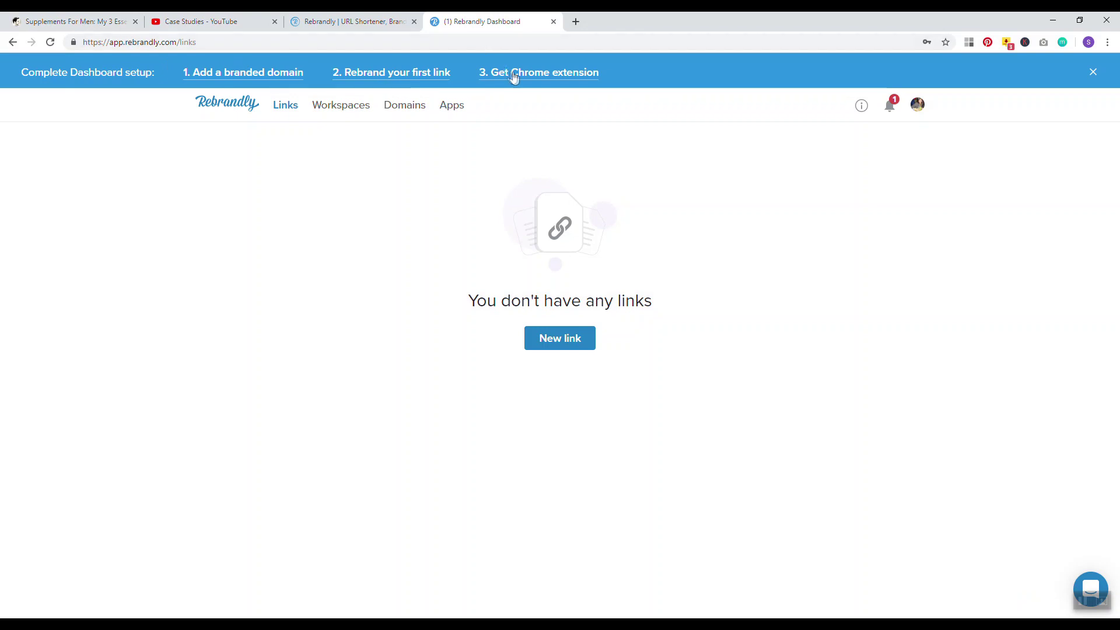
click(557, 341)
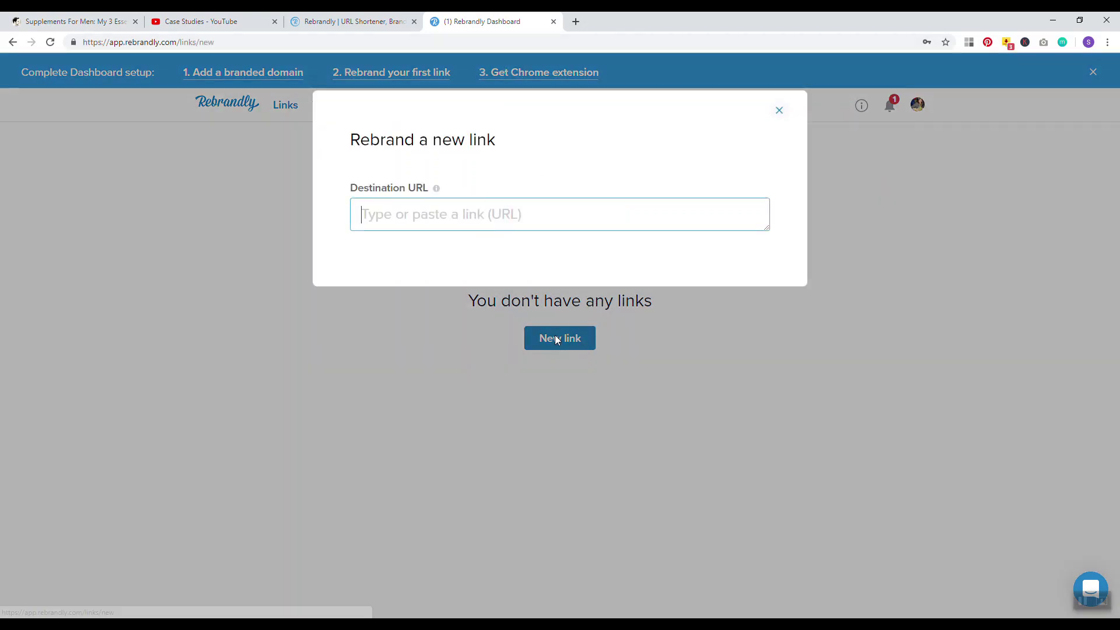
click(178, 26)
right_click(172, 42)
click(195, 107)
click(482, 22)
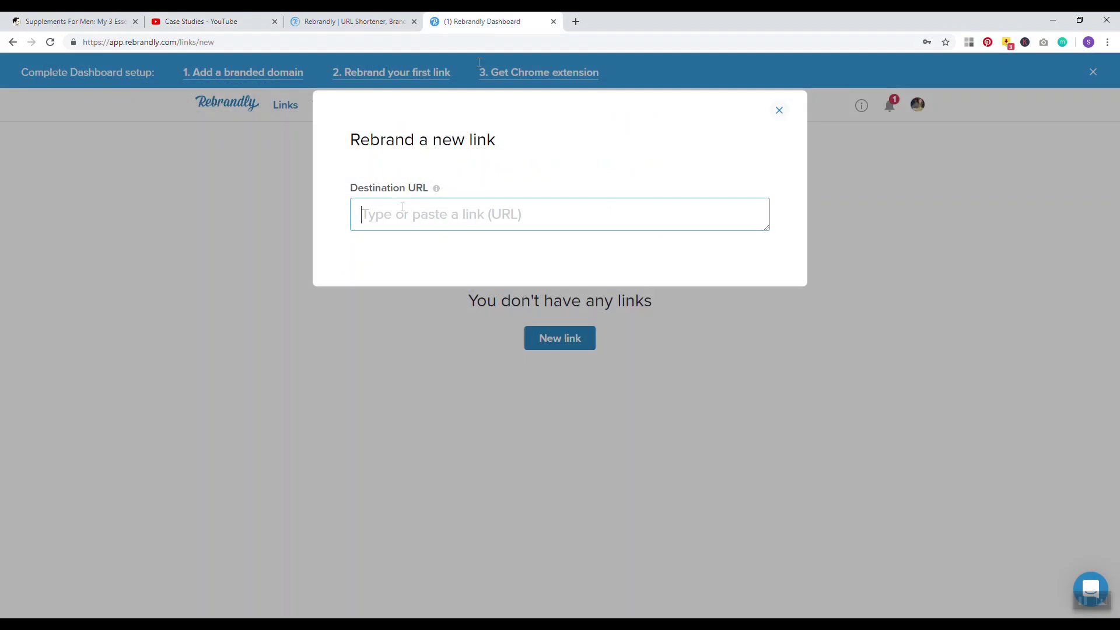
Step: Paste the playlist URL as the new link's destination and choose rebrand.ly as the branded domain
right_click(394, 204)
click(428, 296)
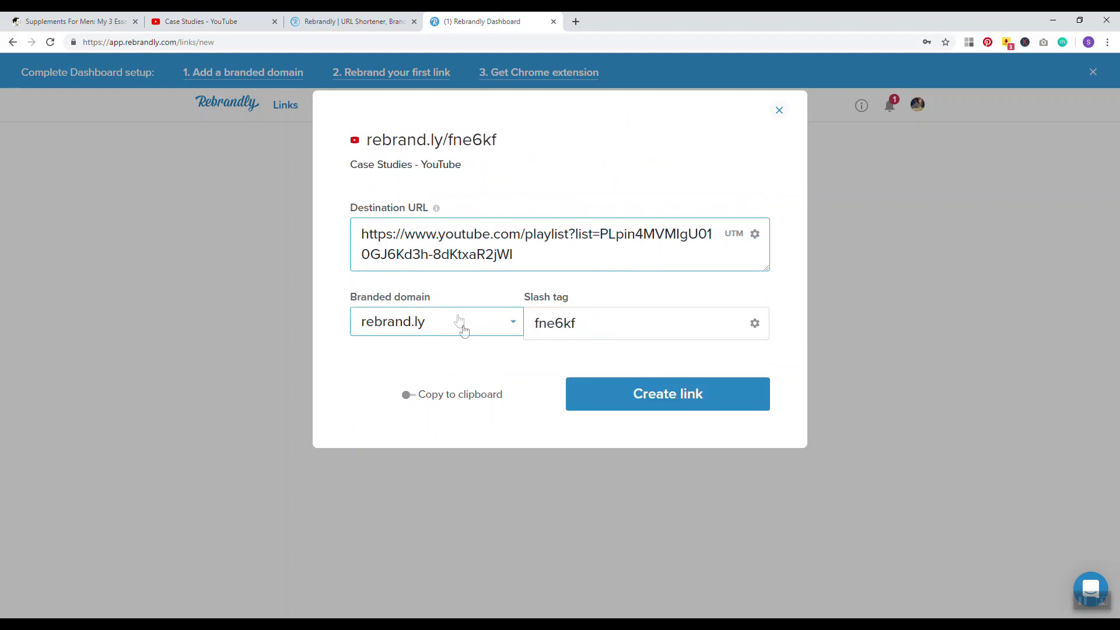
click(462, 327)
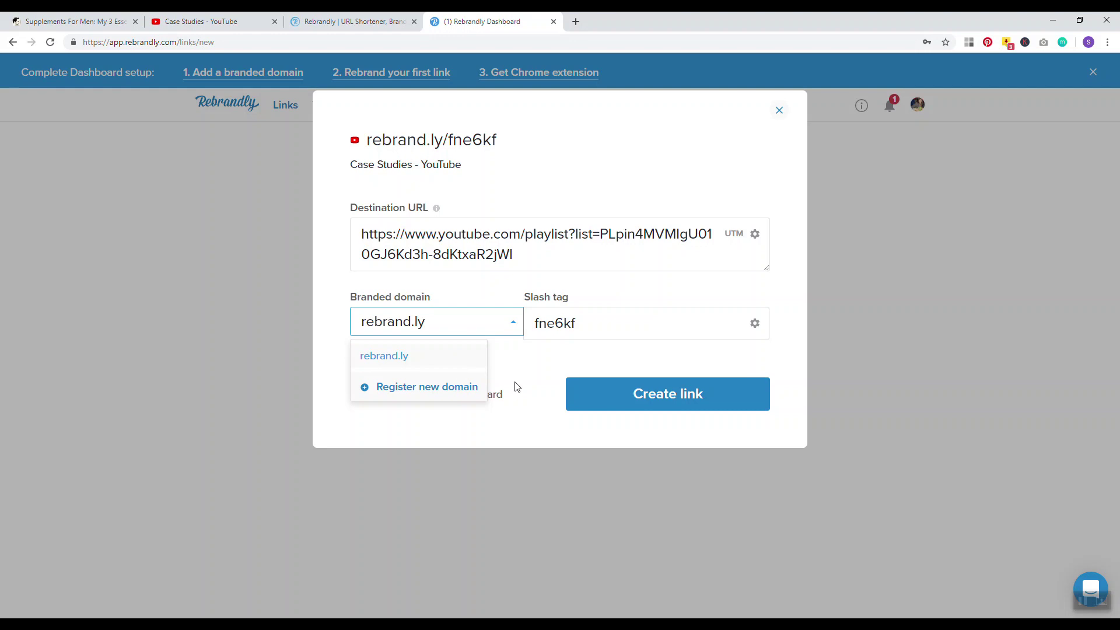
click(420, 362)
Step: Replace the suggested slash tag with slashtagexample and create the link
click(579, 322)
key(BackSpace)
key(BackSpace)
key(BackSpace)
key(BackSpace)
key(BackSpace)
key(BackSpace)
text(xlz)
key(BackSpace)
key(BackSpace)
key(BackSpace)
text(slashta)
key(BackSpace)
text(tageexamp)
key(BackSpace)
key(BackSpace)
key(BackSpace)
key(BackSpace)
text(ample)
click(669, 391)
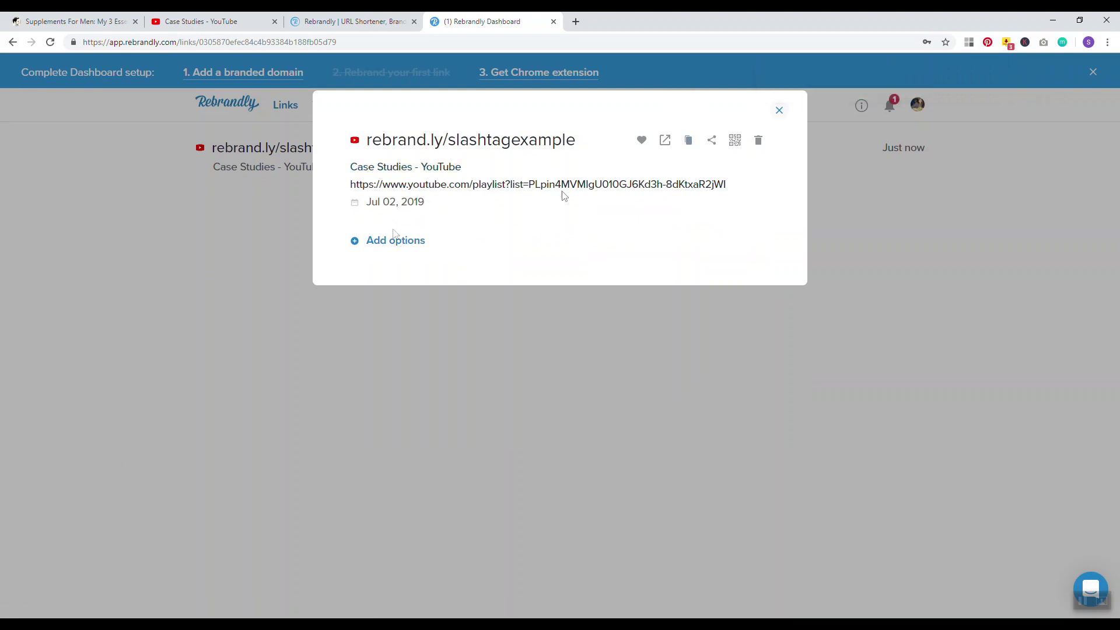
Step: Return to the link list and review the details of the rebrand.ly/slashtagexample link
click(779, 111)
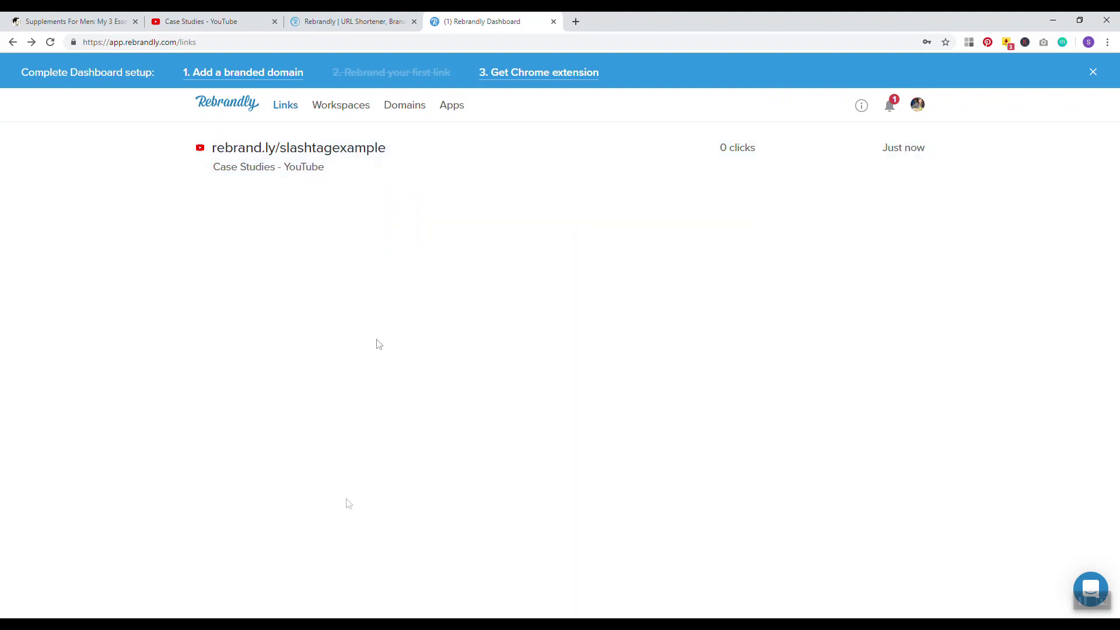
click(309, 152)
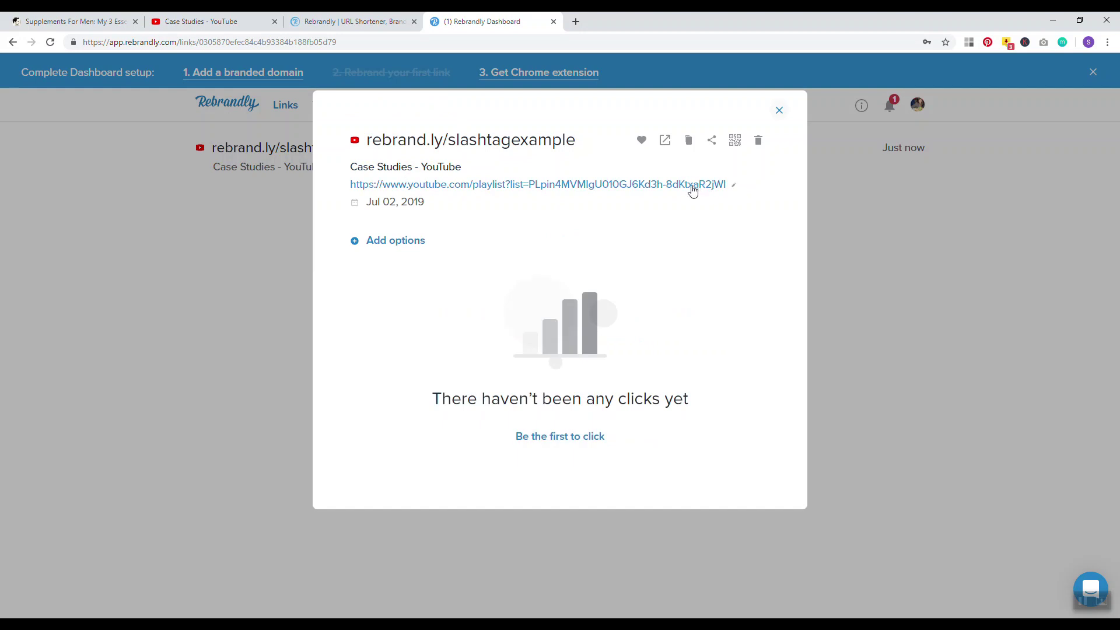
click(779, 110)
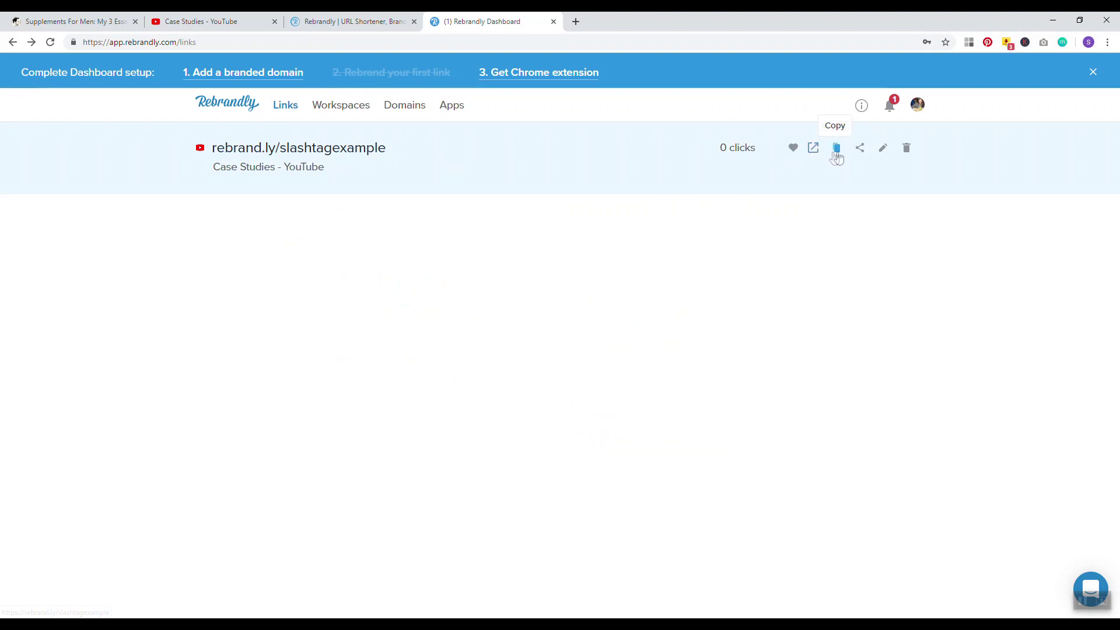
Step: Copy the rebrand.ly/slashtagexample short link, test it in a new tab and return to the Rebrandly dashboard
click(837, 153)
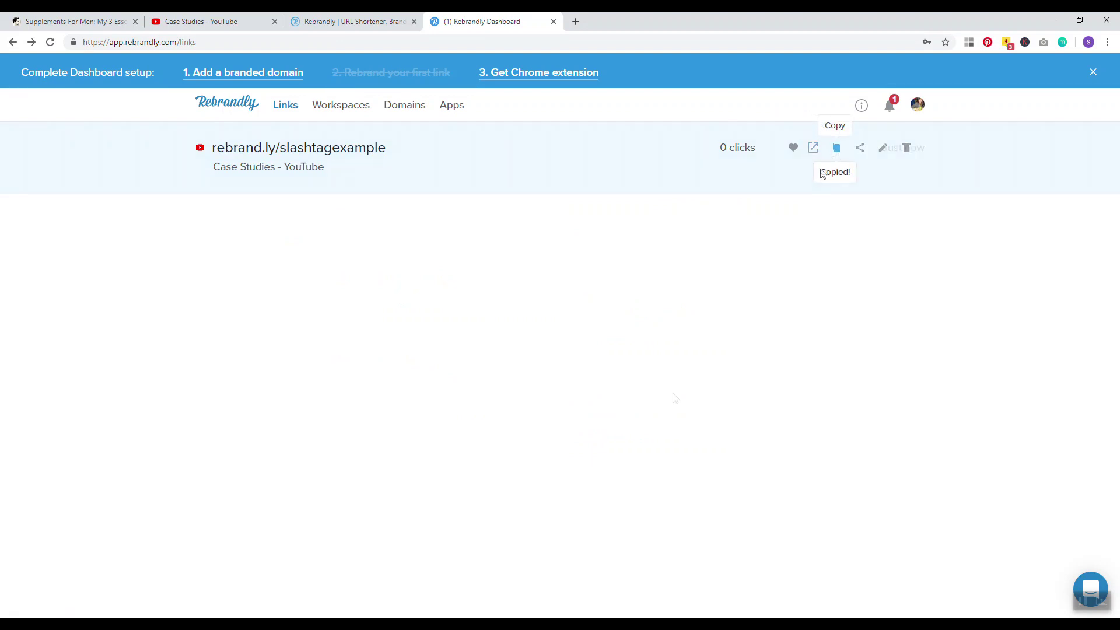
click(575, 21)
right_click(586, 36)
click(607, 115)
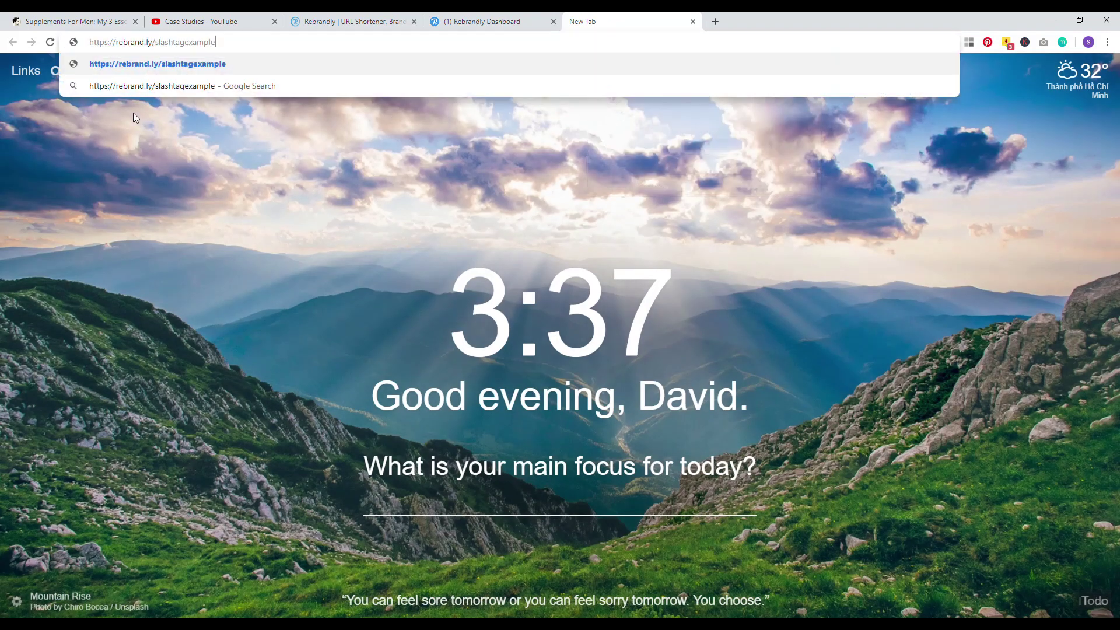
key(Return)
click(490, 21)
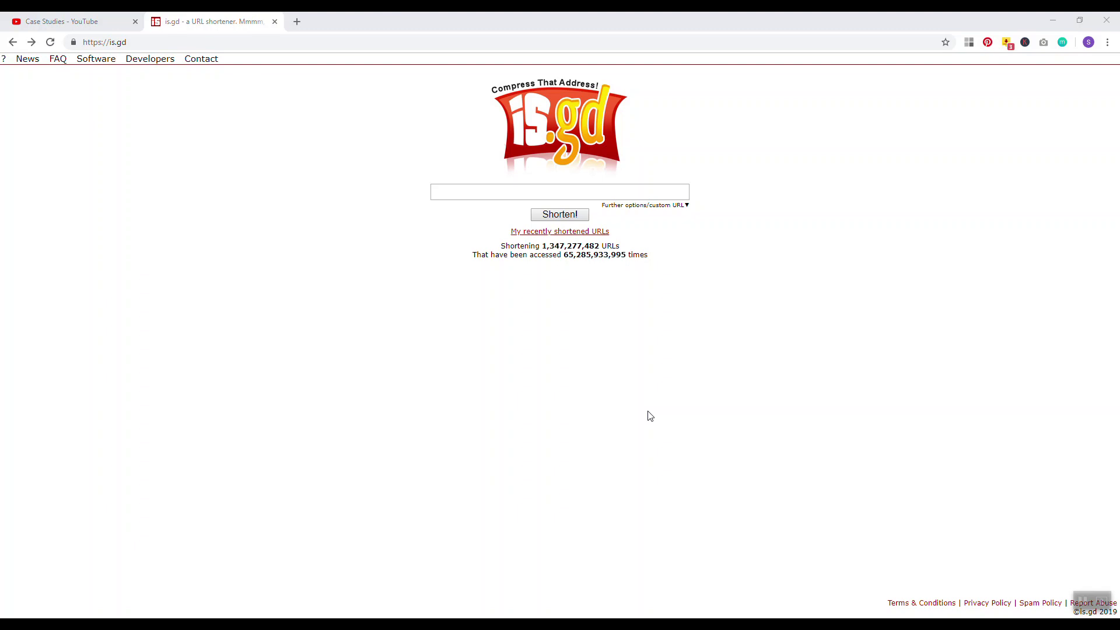
Step: Copy the Case Studies playlist URL from YouTube and switch to the is.gd page
click(93, 21)
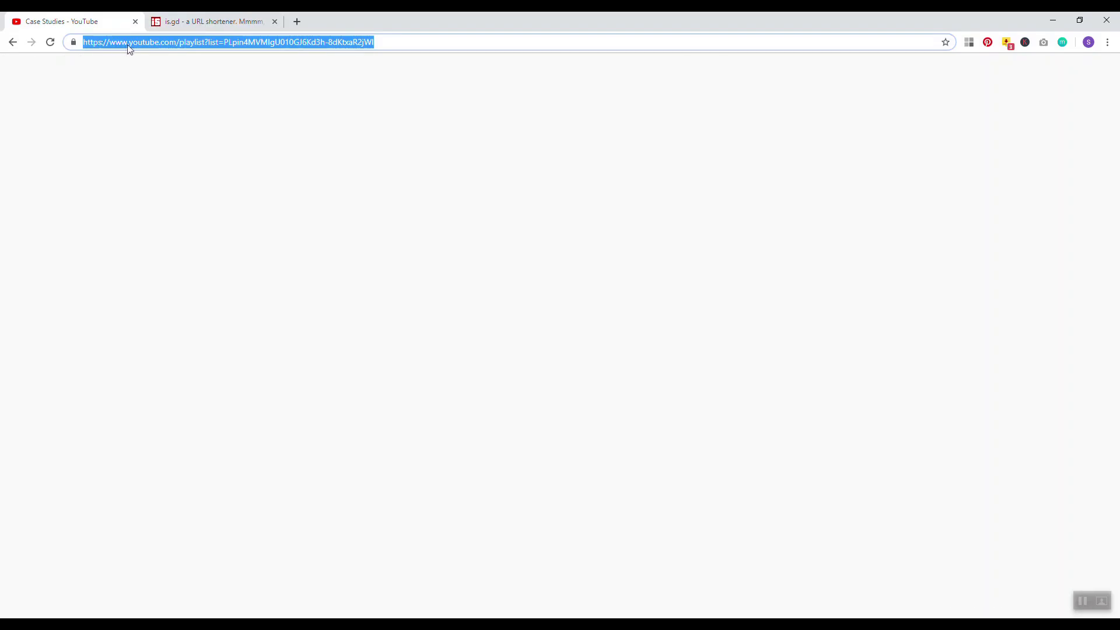
right_click(128, 49)
click(148, 108)
click(210, 22)
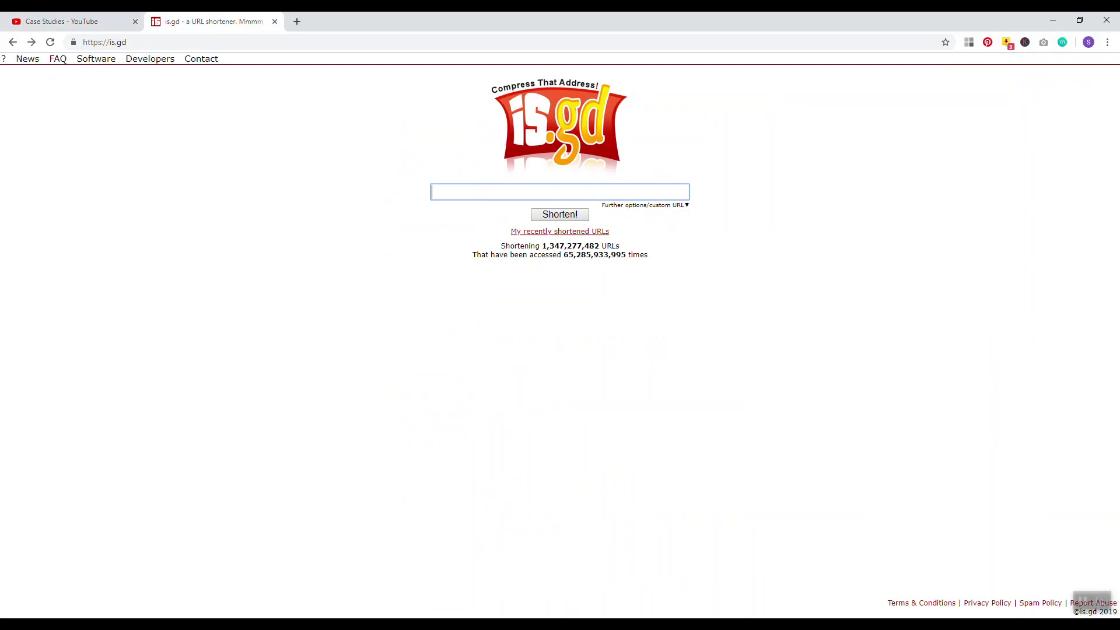
Step: Paste the playlist URL into is.gd, shorten it and highlight the resulting short URL
right_click(450, 190)
click(502, 274)
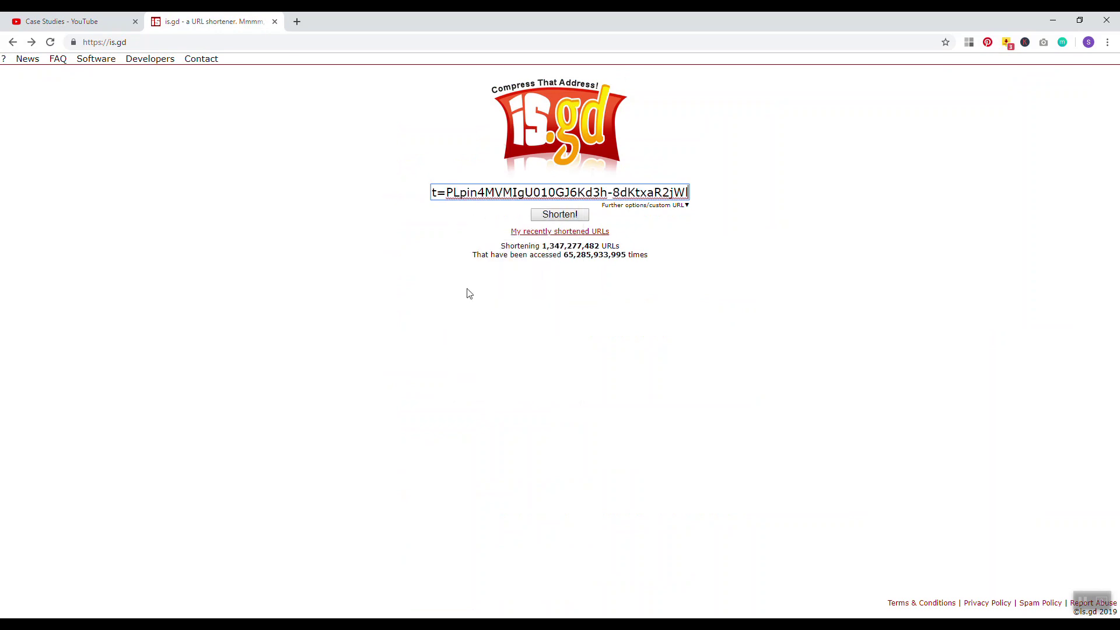
click(564, 218)
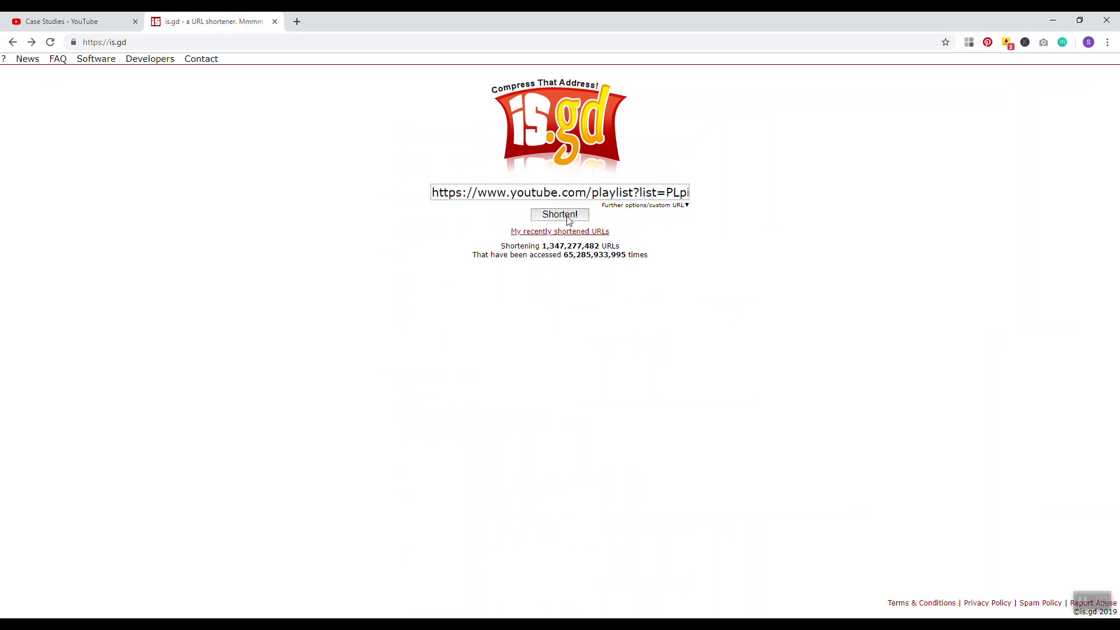
click(299, 239)
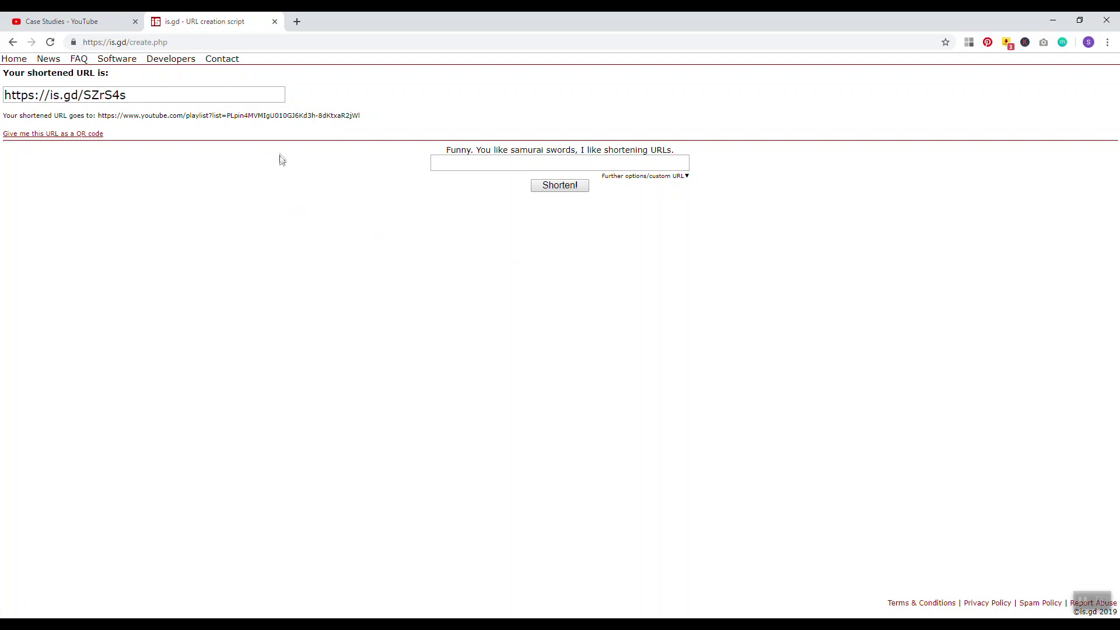
drag(146, 101, 5, 96)
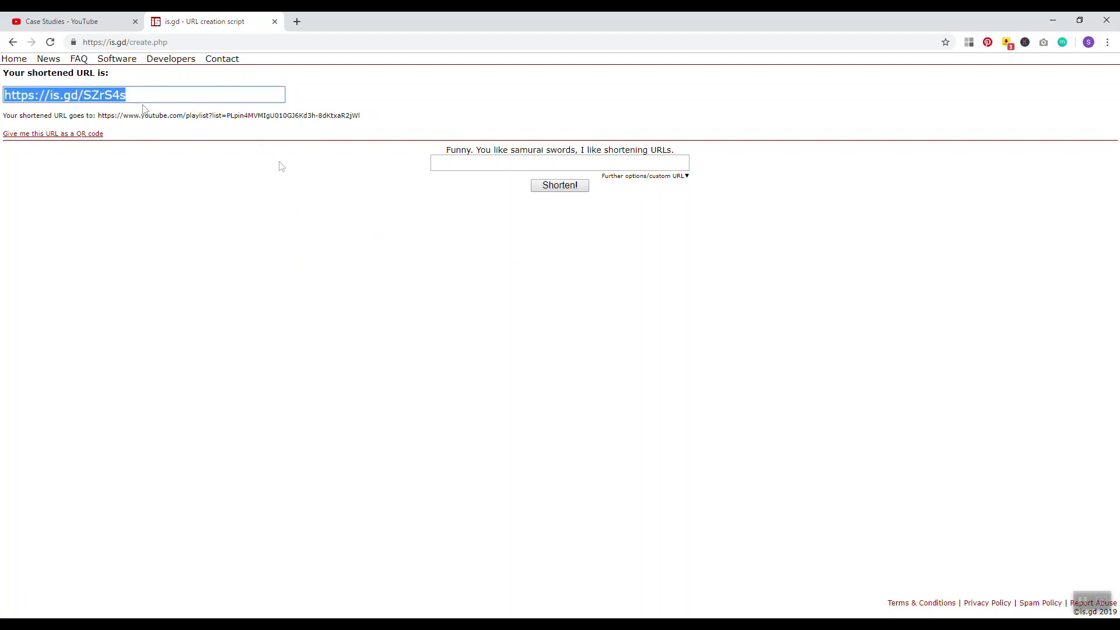
click(300, 188)
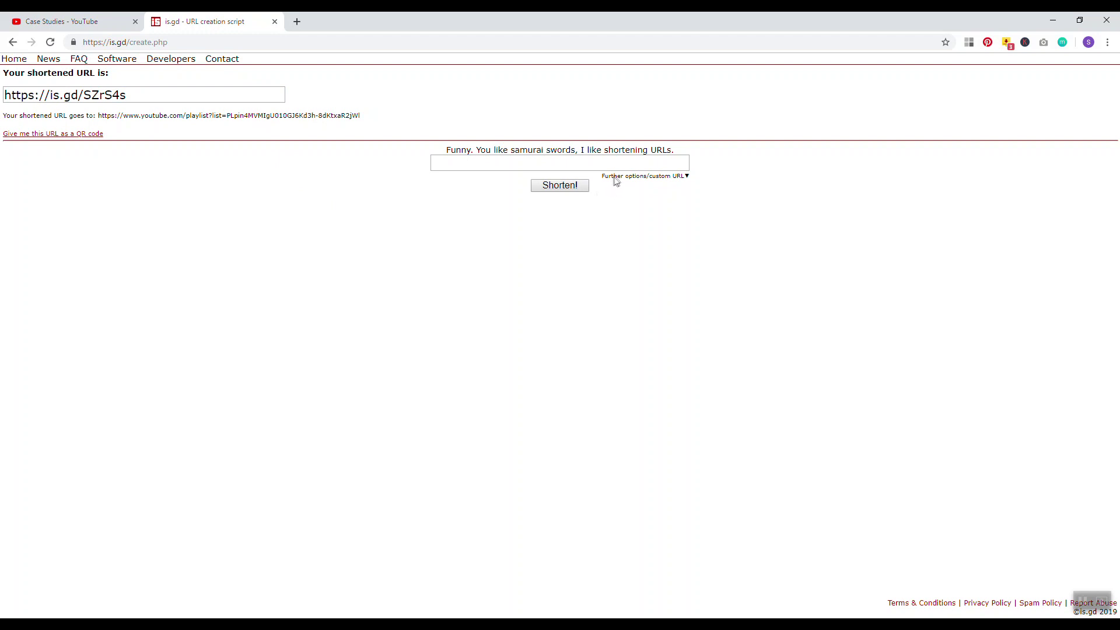
Step: Show the further options for a custom URL in is.gd and paste the playlist URL again
click(666, 177)
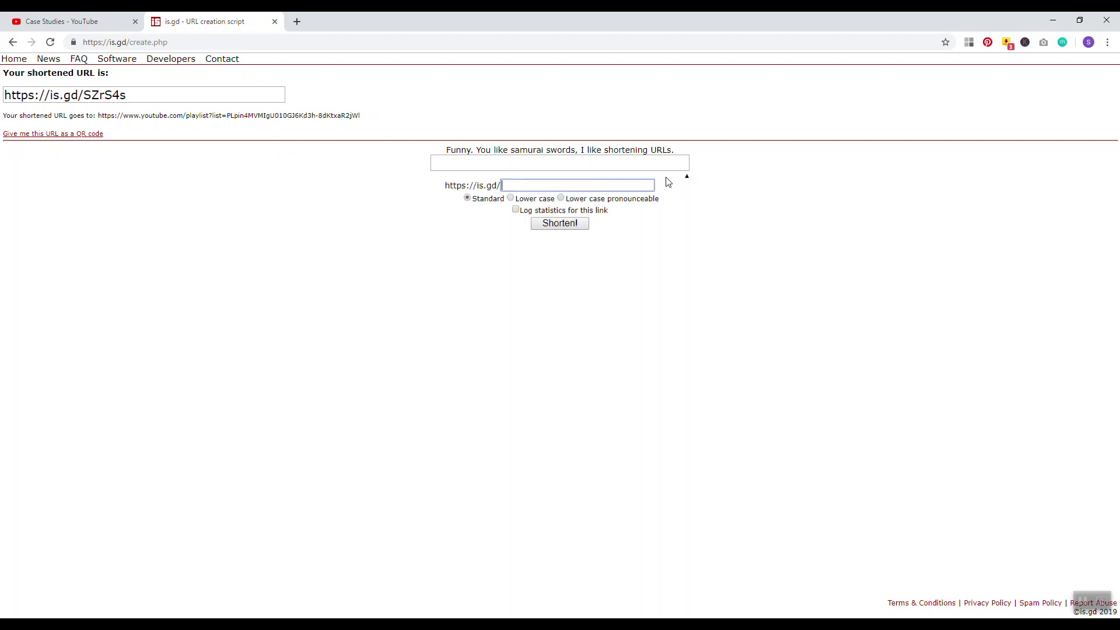
click(511, 164)
right_click(511, 163)
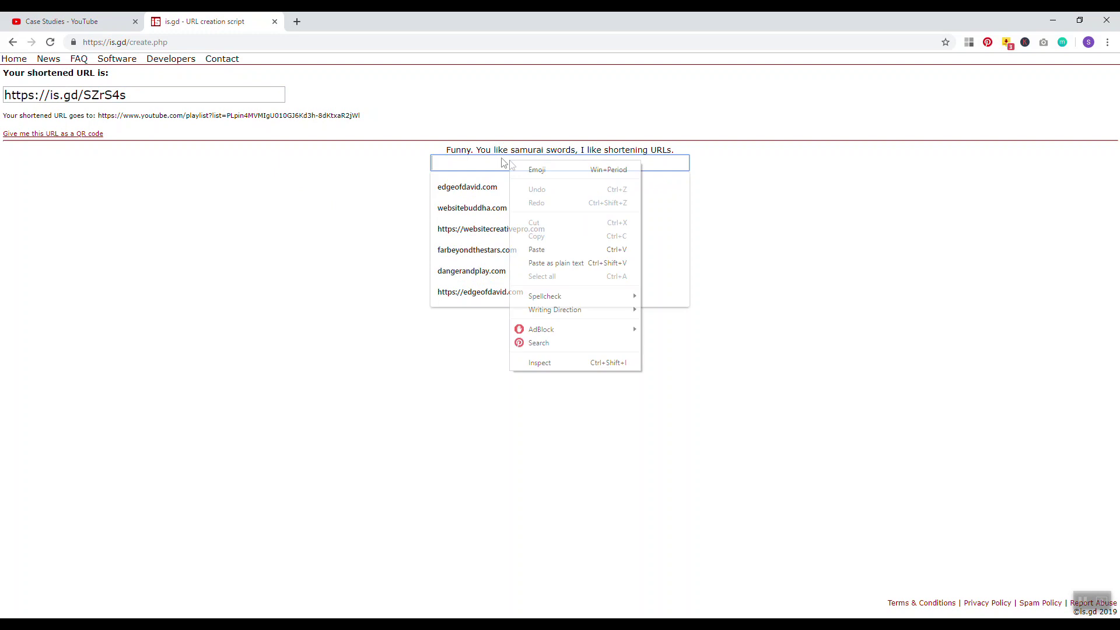
click(589, 250)
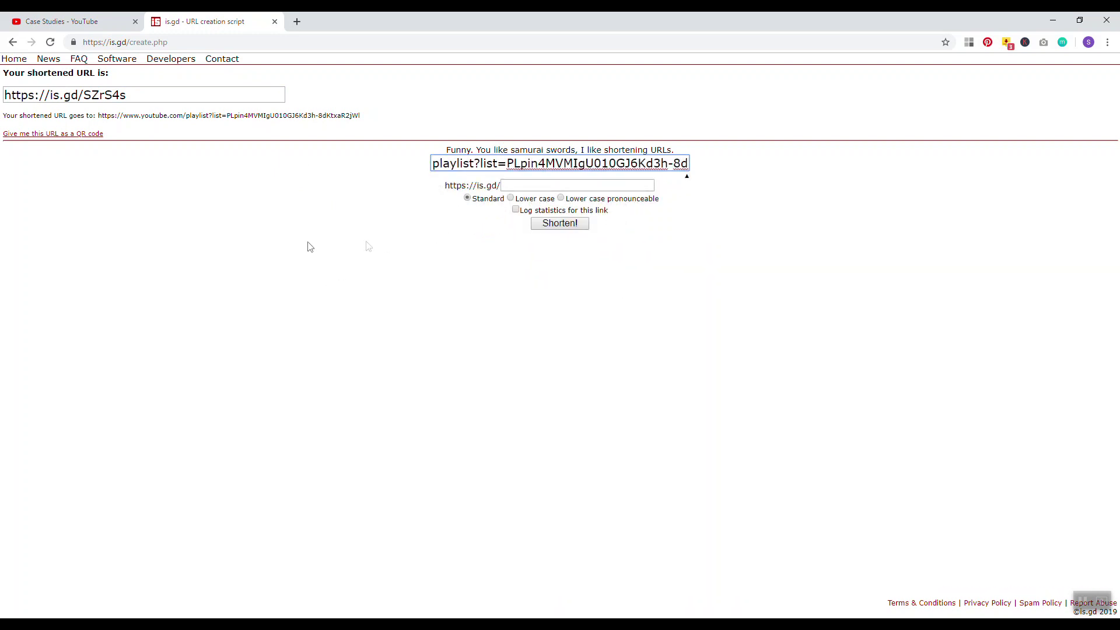
Step: Try to shorten the playlist URL with the custom ending case-studies-example and statistics logging enabled
click(543, 185)
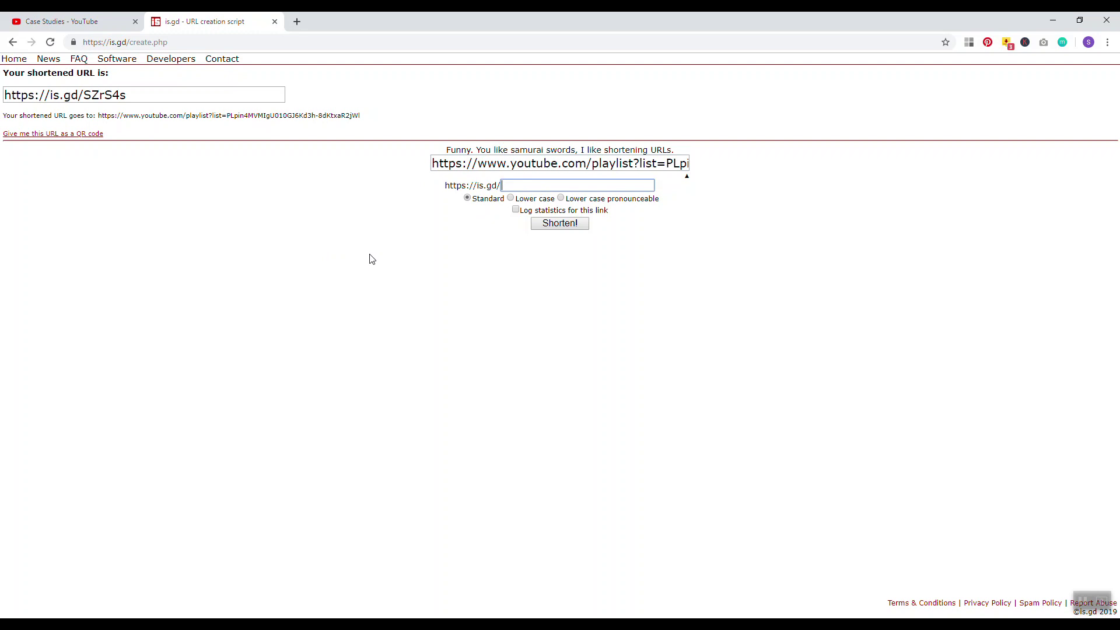
text(case)
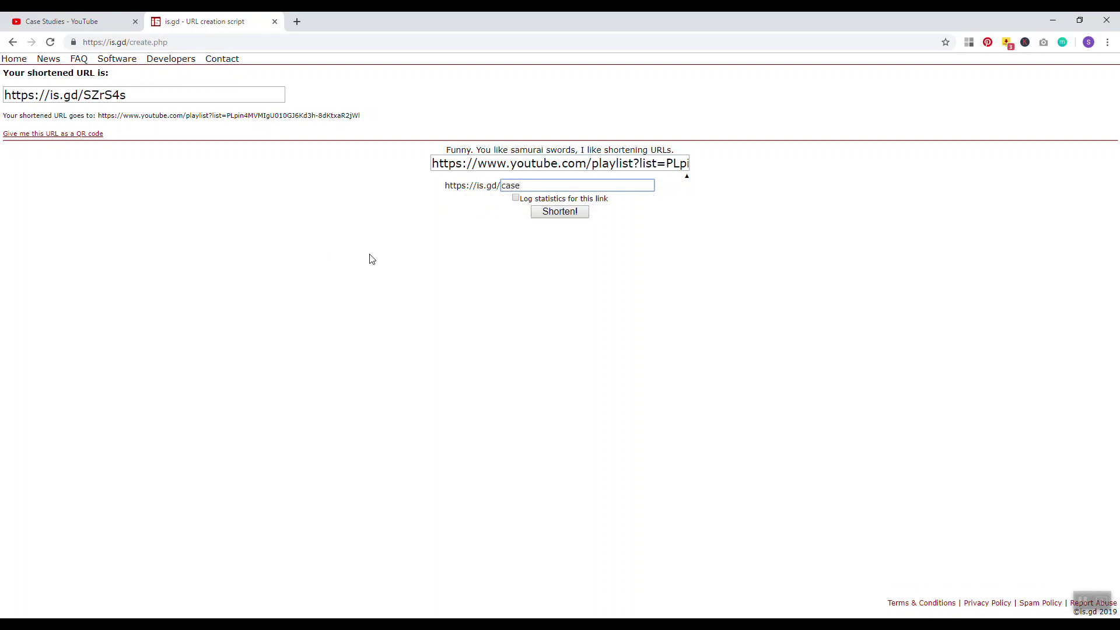
text(-studies-examp)
click(515, 198)
click(565, 214)
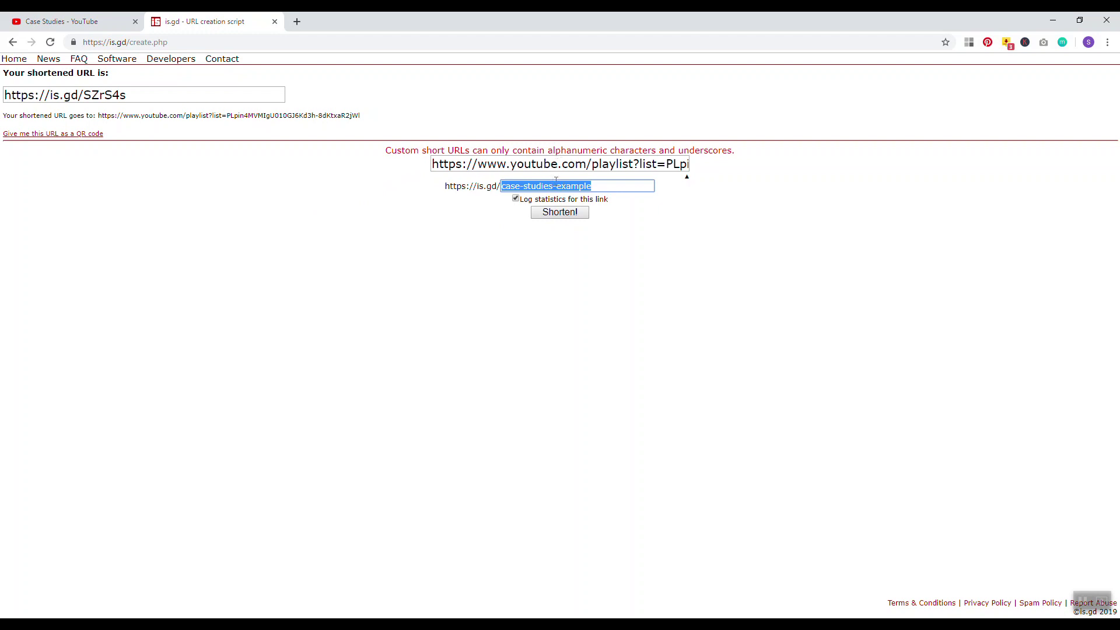
Step: Remove the hyphens so the custom ending reads casestudiesexample, and shorten the URL
click(459, 182)
key(BackSpace)
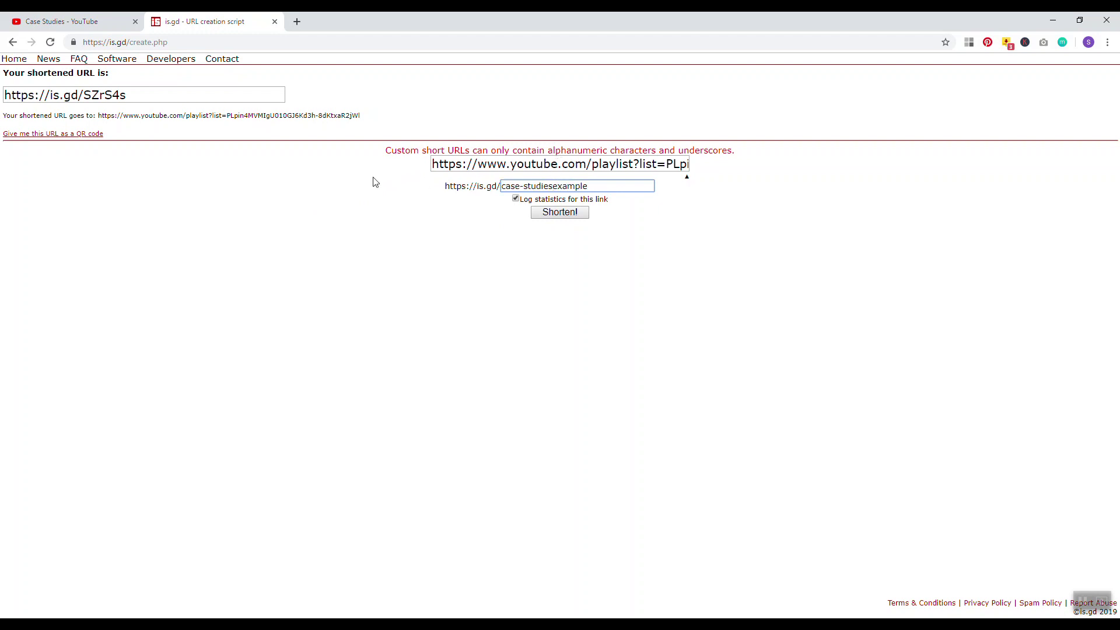
key(Left)
key(BackSpace)
click(560, 212)
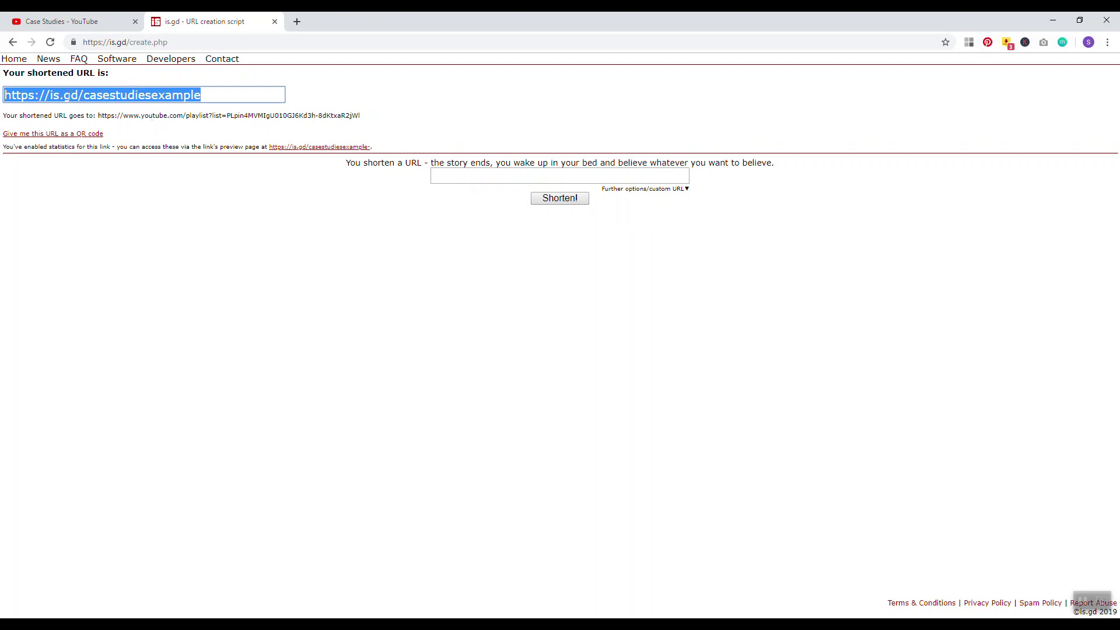
Step: Open the list of recently shortened URLs and view the statistics of the casestudiesexample link
click(12, 59)
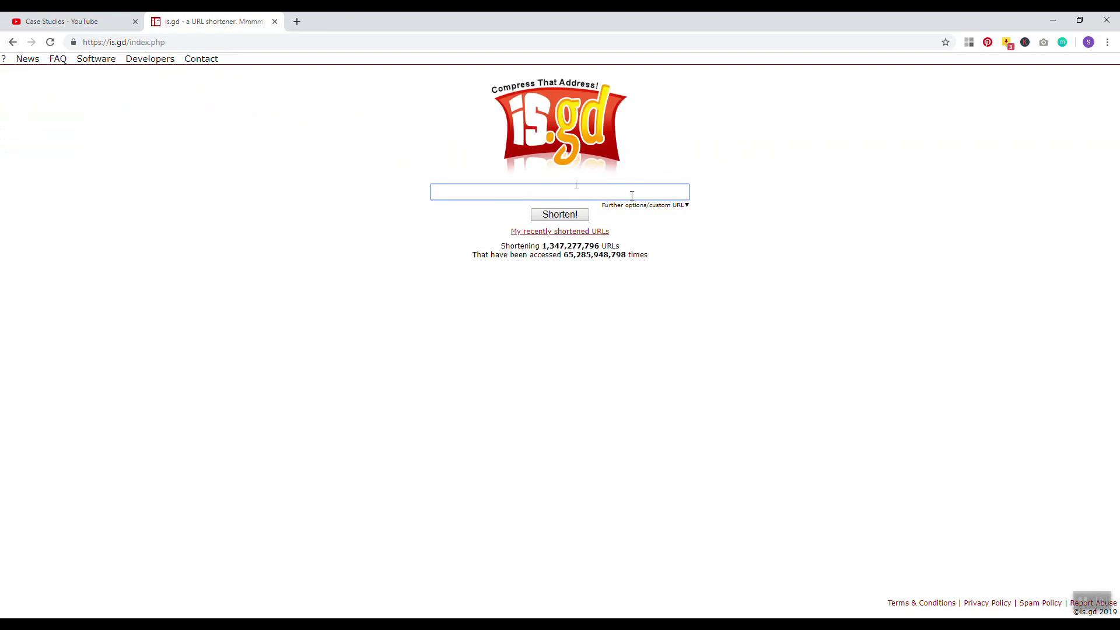
click(532, 232)
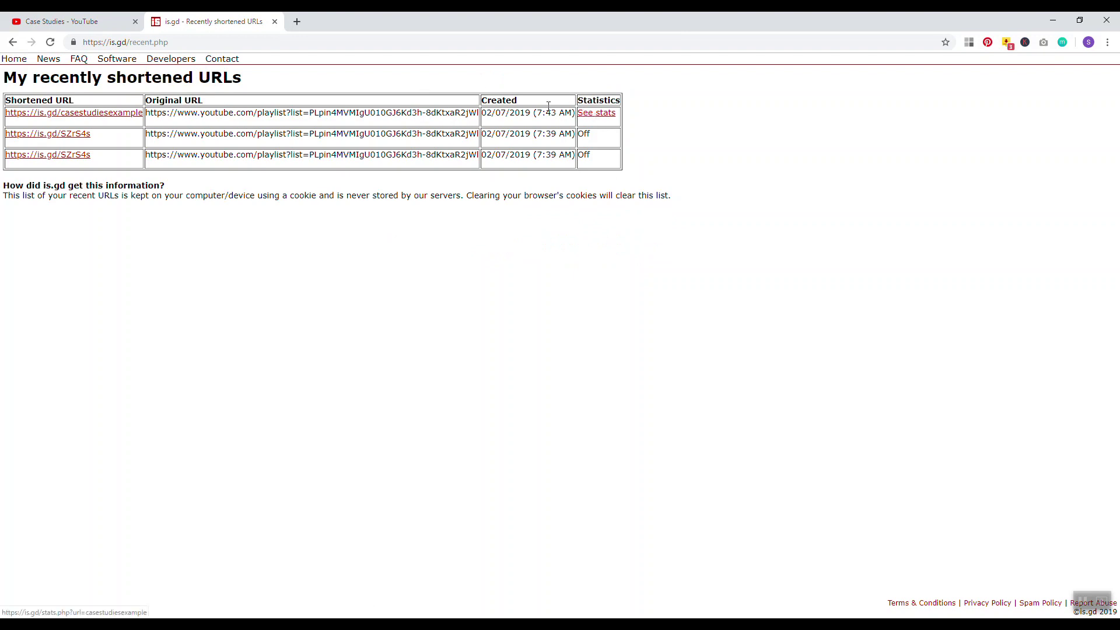
click(614, 116)
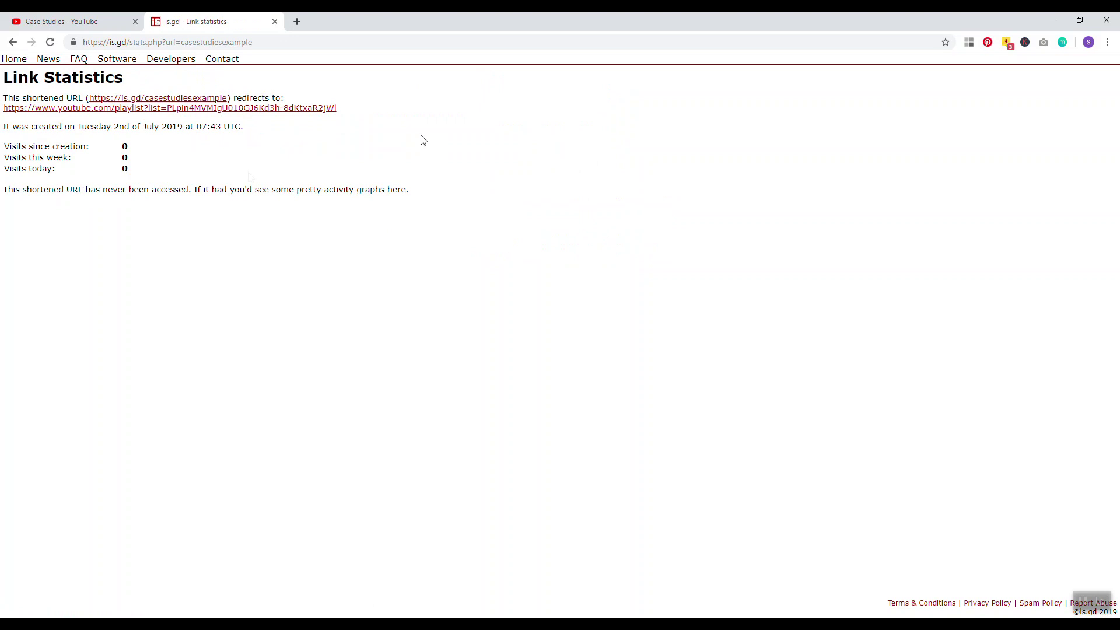
Step: Examine the visit figures in the statistics of the casestudiesexample link
drag(4, 147, 44, 155)
drag(10, 168, 60, 173)
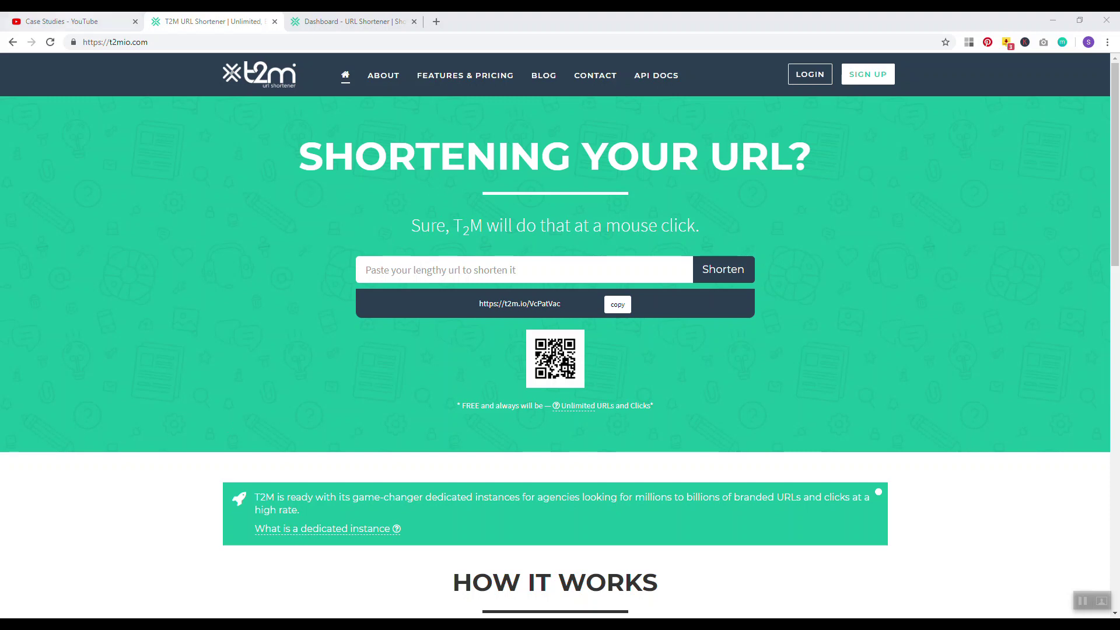
Step: Copy the Case Studies playlist URL from YouTube, shorten it with T2M and highlight the resulting short link
click(74, 23)
right_click(134, 42)
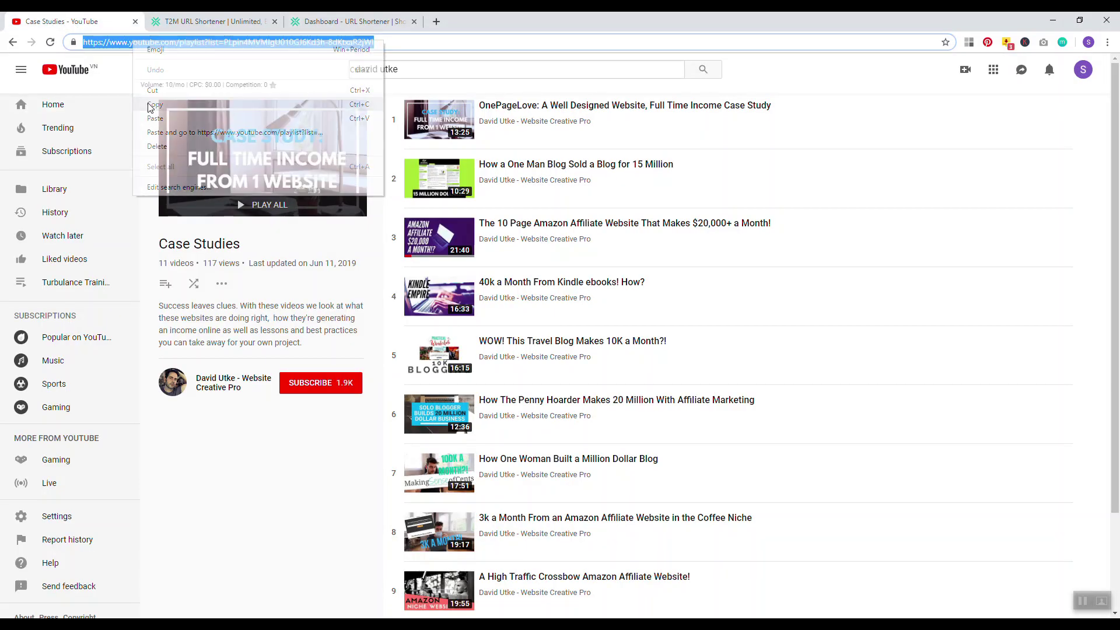
click(210, 21)
right_click(445, 269)
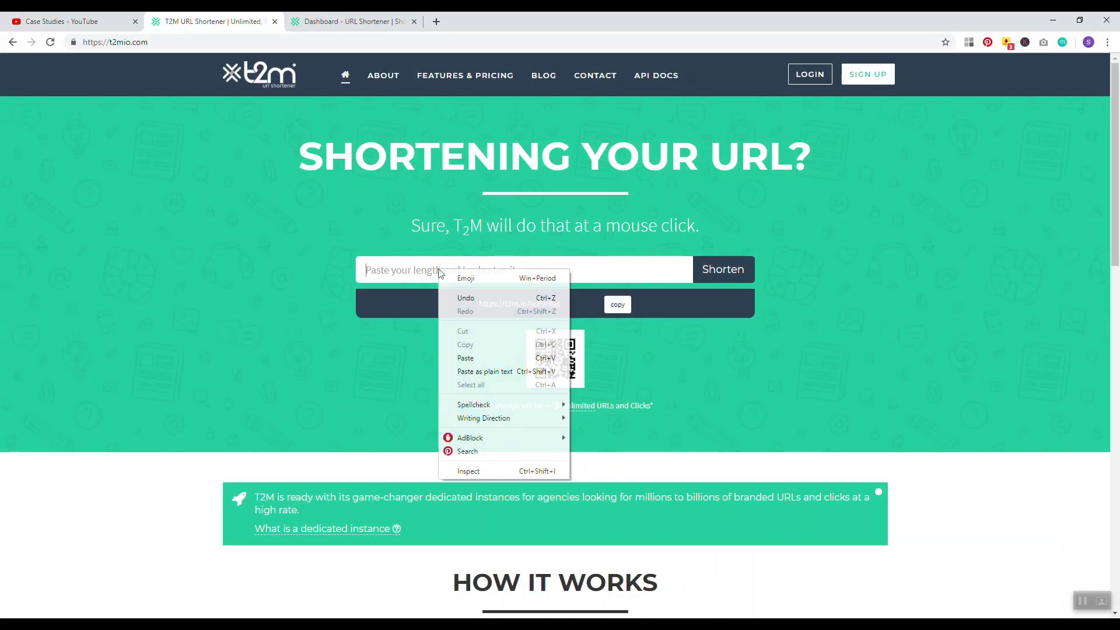
click(468, 369)
click(717, 272)
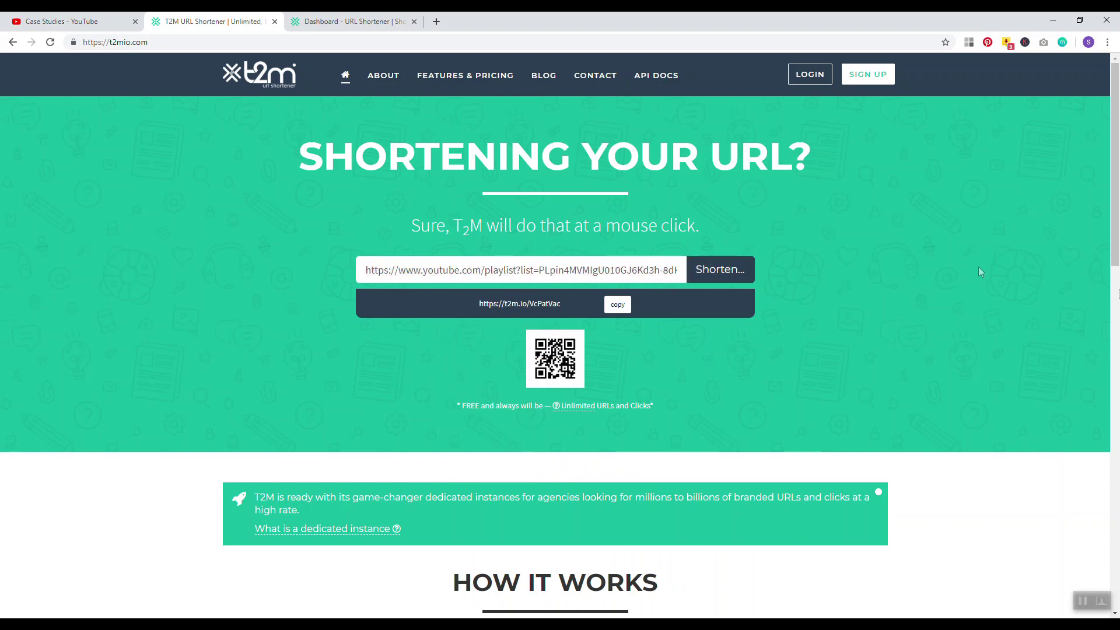
click(555, 304)
drag(555, 303, 245, 273)
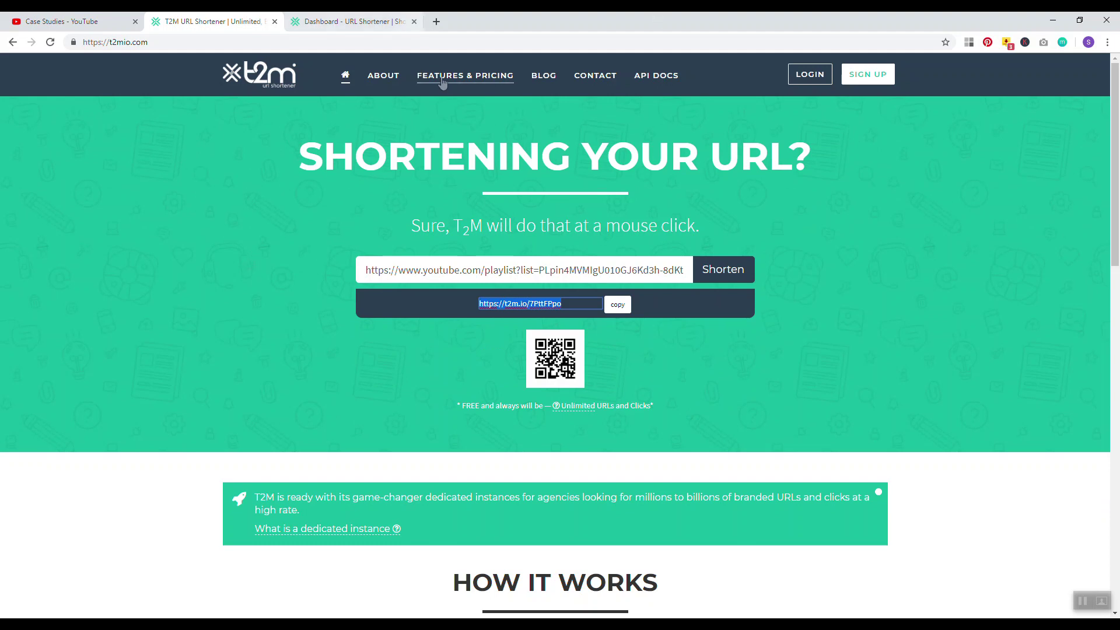
Step: Switch to the T2M dashboard and explore the features offered with an upgrade
click(350, 21)
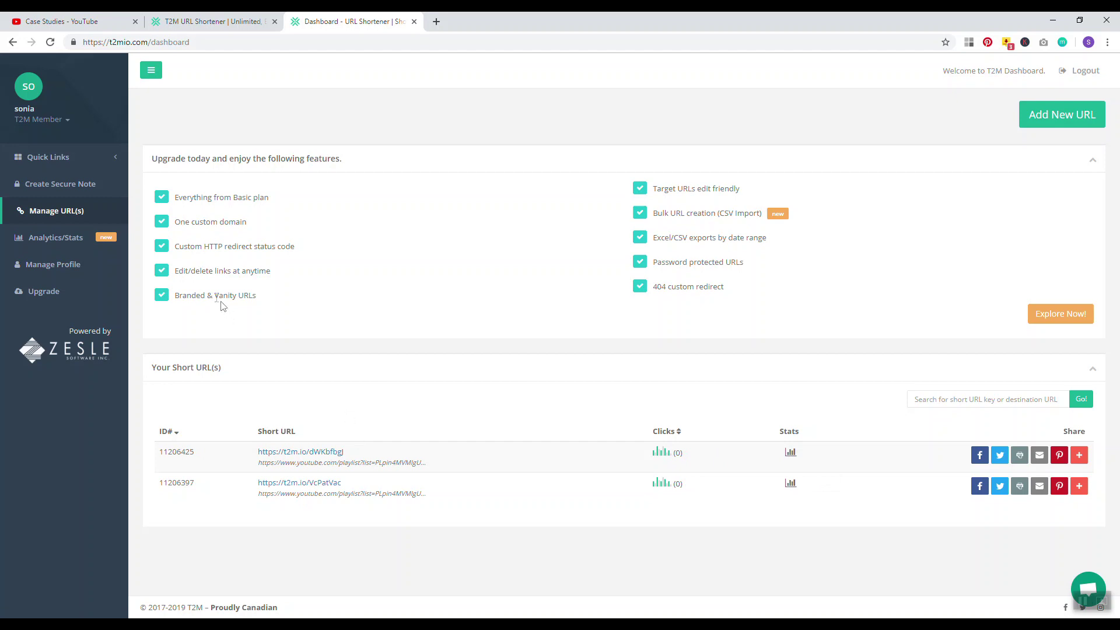
click(1055, 320)
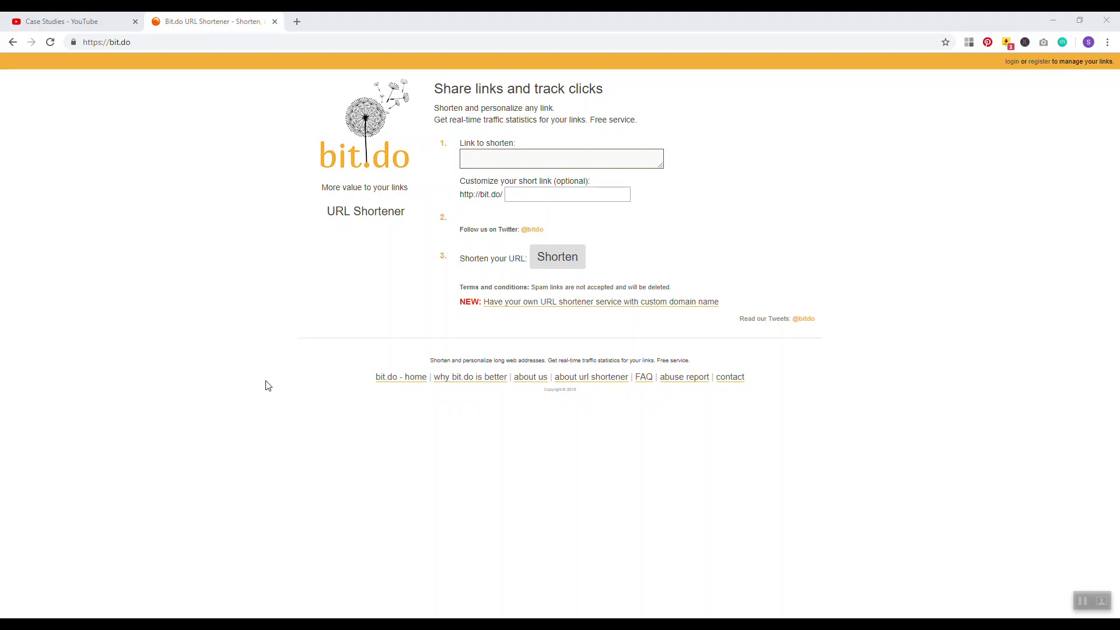
Step: Copy the Case Studies playlist URL from YouTube and paste it into bit.do as the link to shorten
click(66, 21)
click(99, 43)
right_click(103, 43)
click(125, 103)
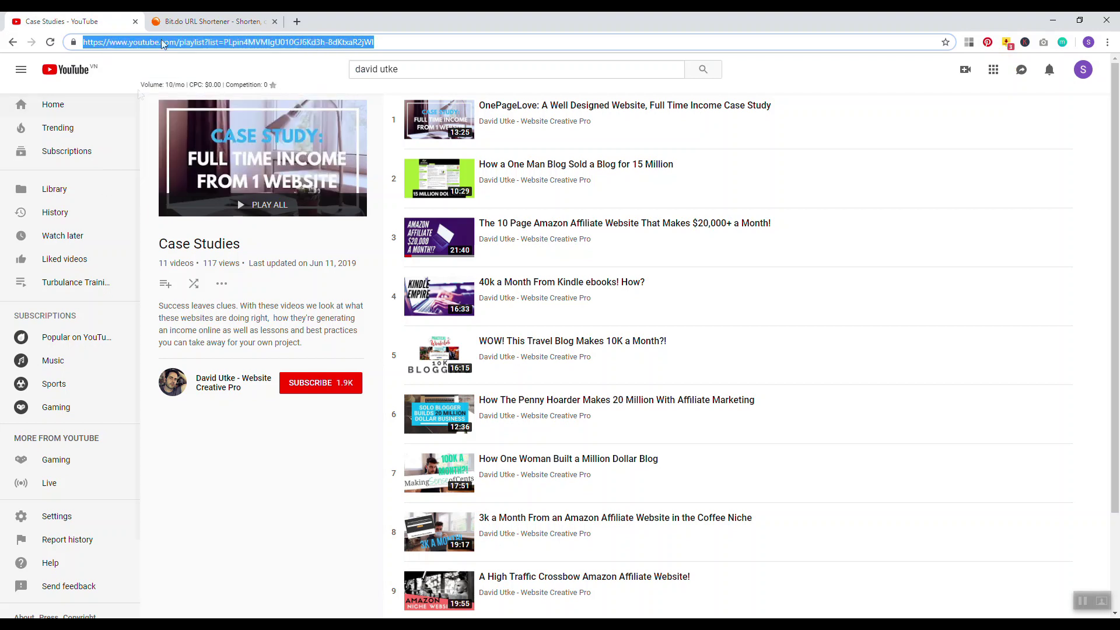
click(210, 21)
right_click(489, 153)
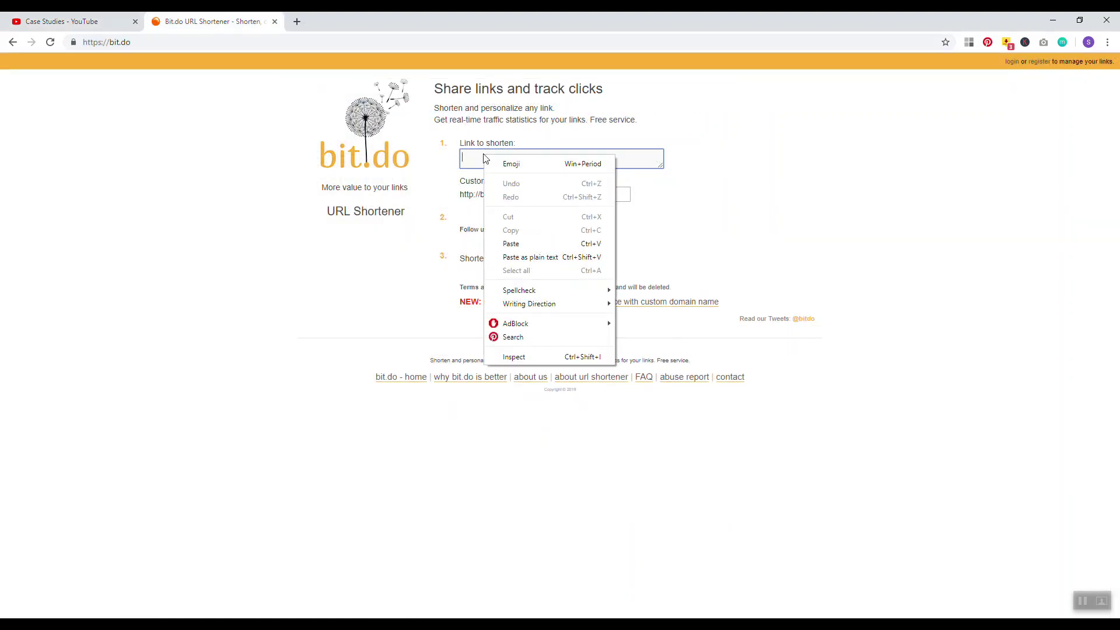
click(504, 236)
Step: Customize the bit.do short link with the ending examplelinkcasestudy and shorten the URL
click(527, 195)
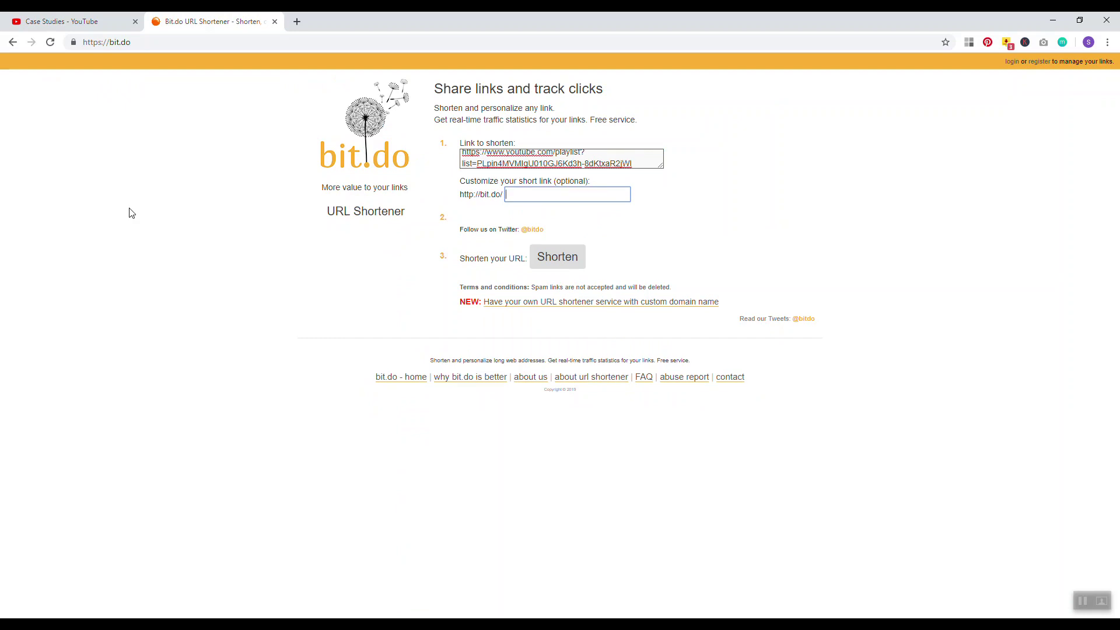
text(examo)
text(lelinkcasestudy)
click(546, 266)
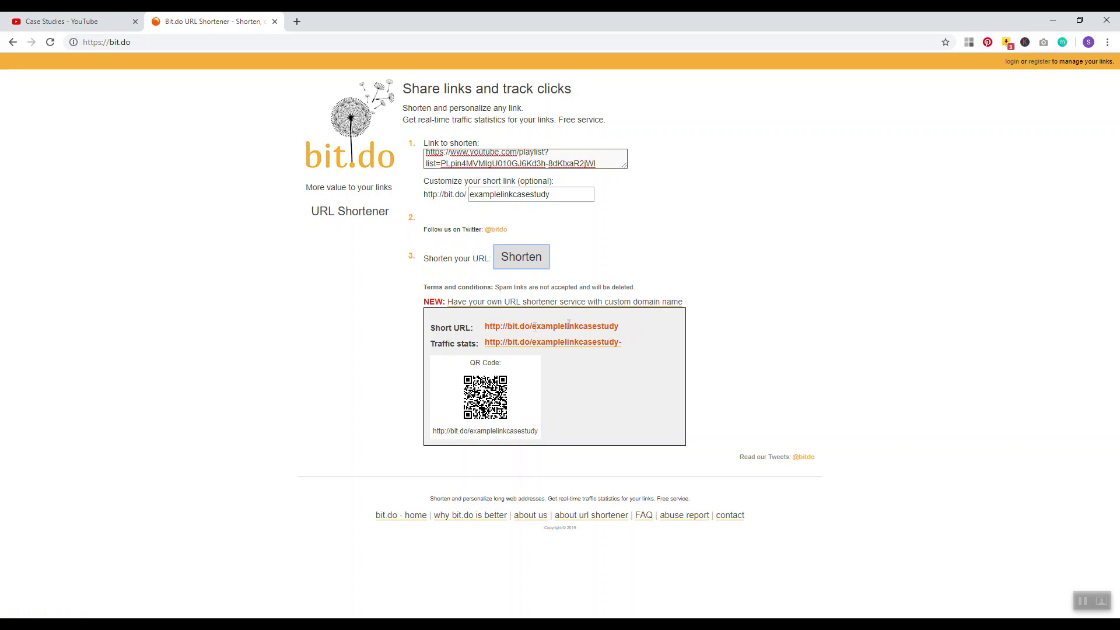
Step: Highlight the new bit.do short URL and open its traffic statistics page
drag(633, 328, 613, 340)
click(607, 323)
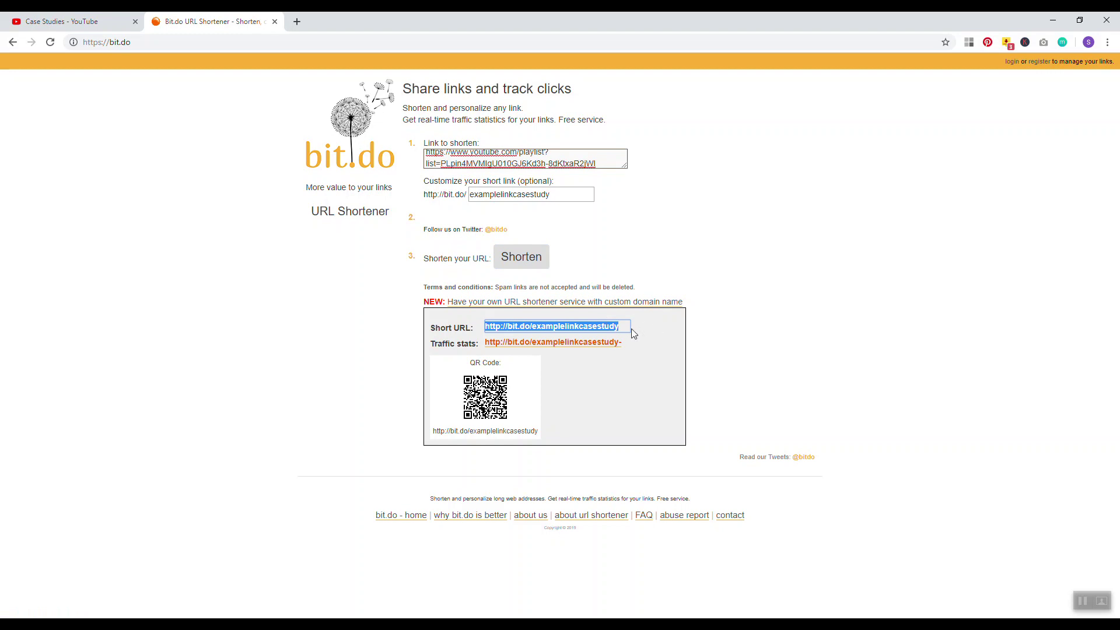
click(587, 349)
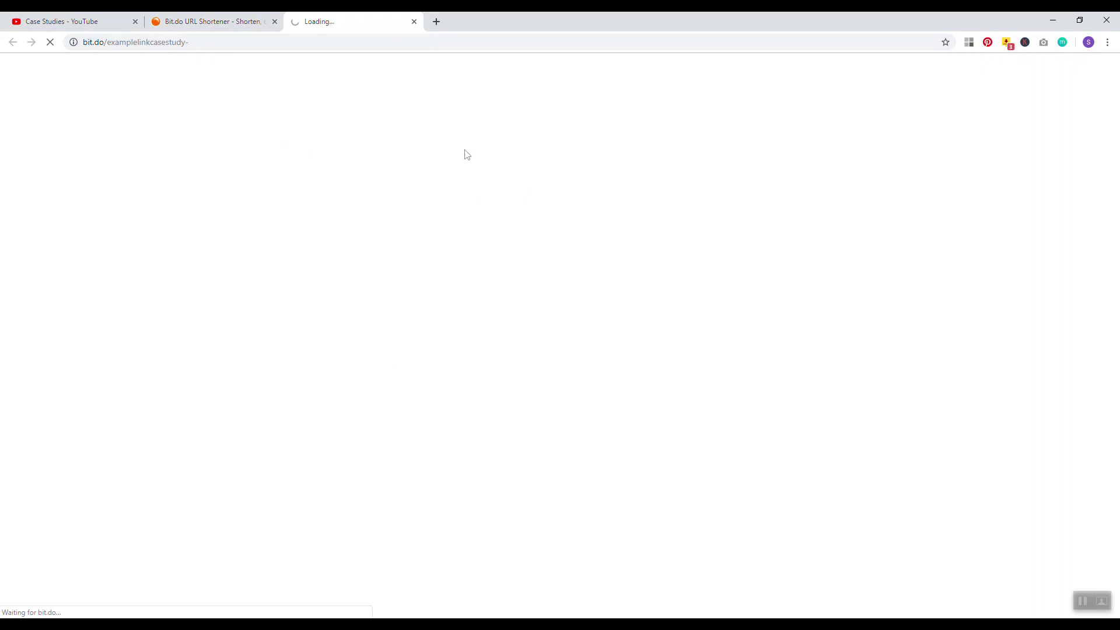
Step: Copy the short URL bit.do/examplelinkcasestudy and load it in a new browser tab to test the redirect
click(210, 21)
click(619, 326)
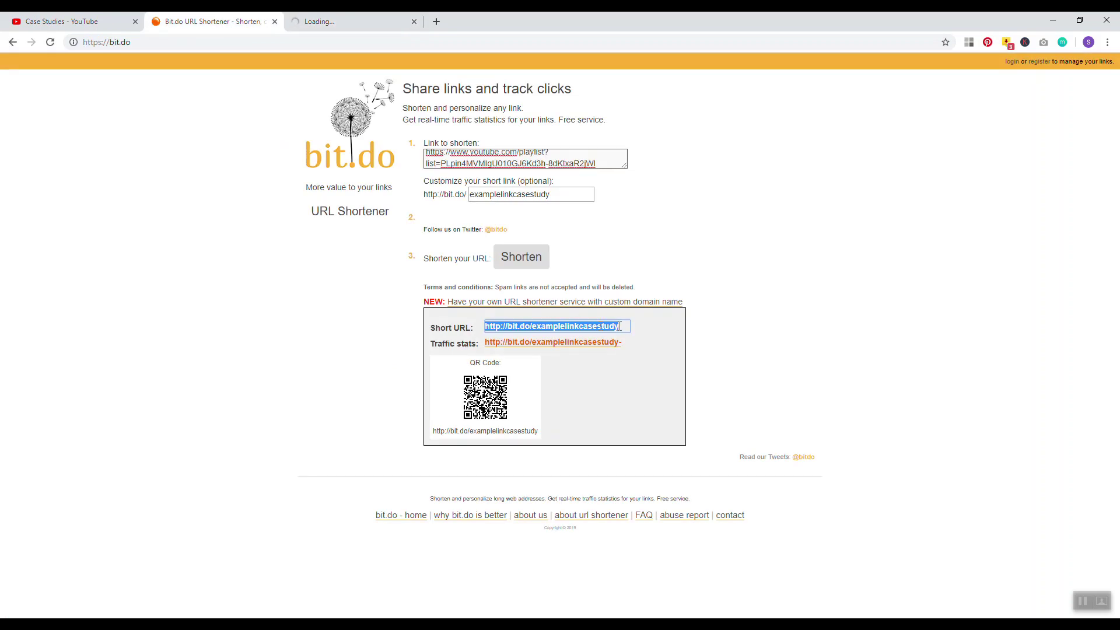
right_click(619, 326)
click(627, 330)
click(437, 21)
right_click(442, 42)
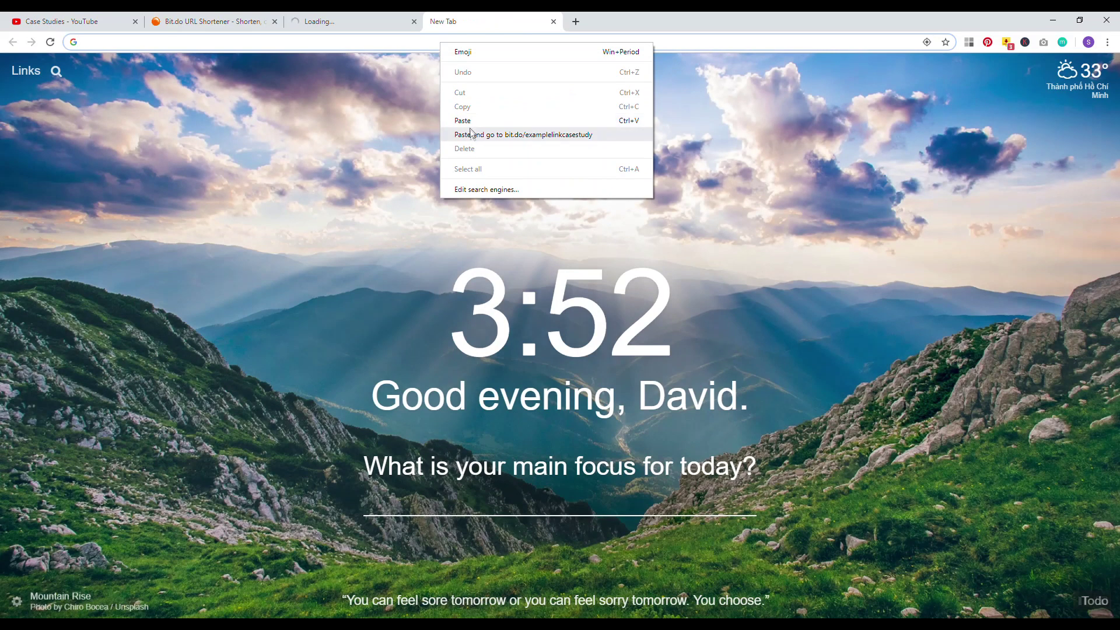
click(477, 135)
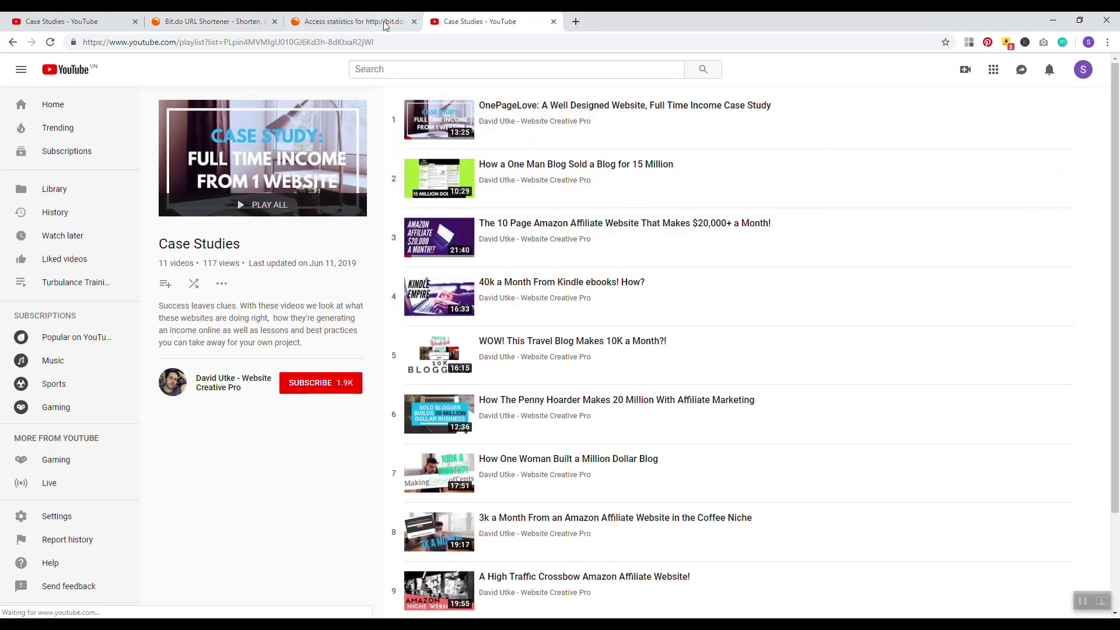
Step: Review the access statistics page of the examplelinkcasestudy link, including the stats views and referrer tables
click(330, 21)
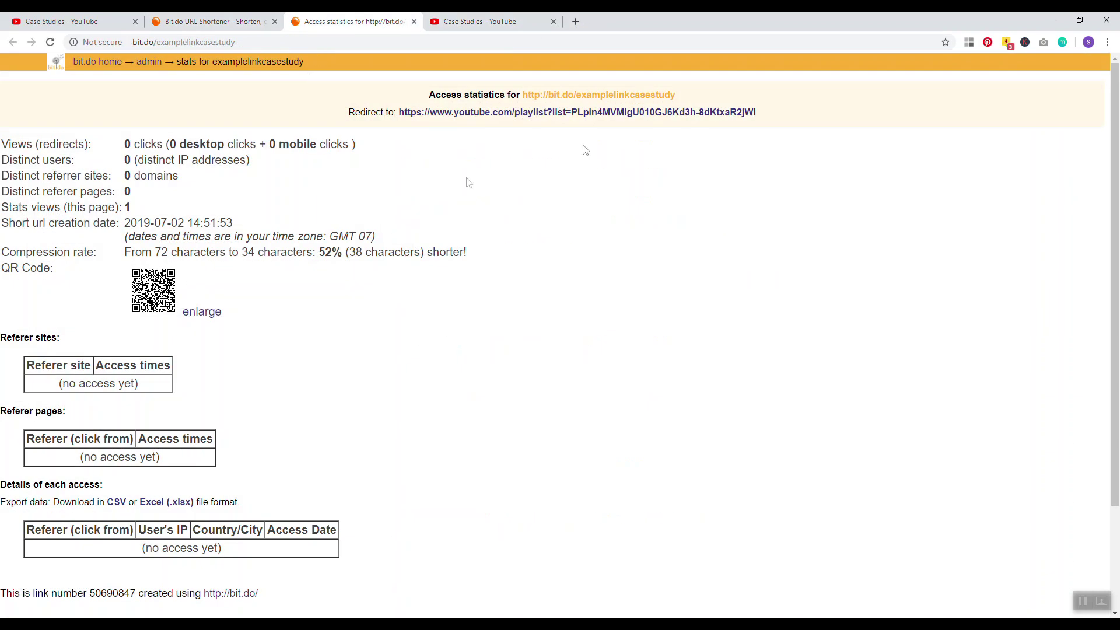
drag(88, 221, 131, 222)
scroll(153, 233, down, 2)
scroll(117, 218, down, 1)
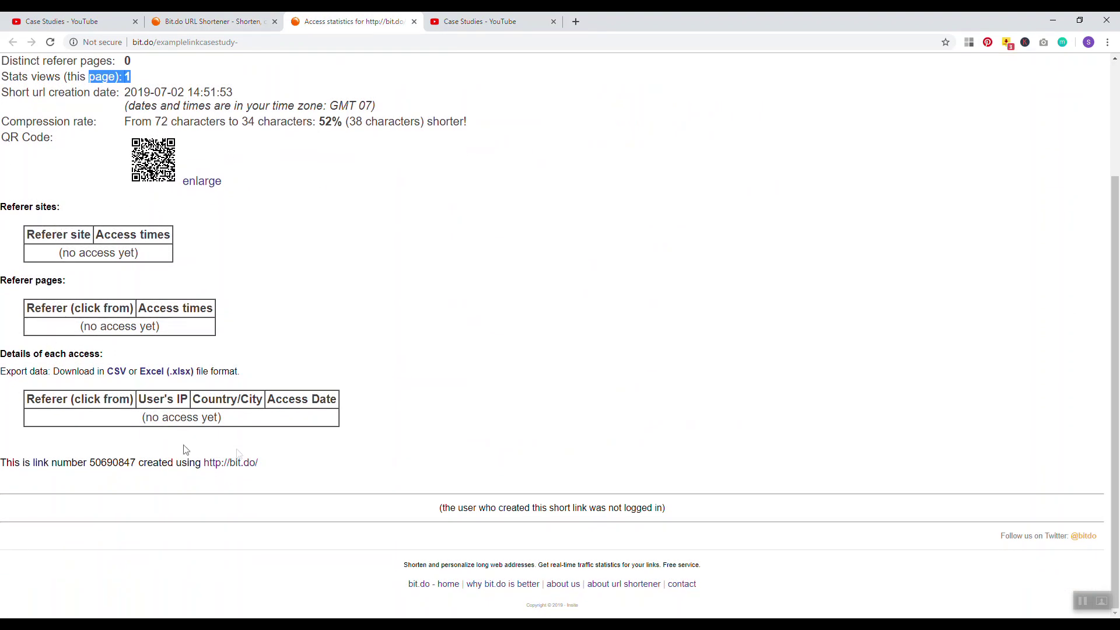
scroll(281, 403, up, 3)
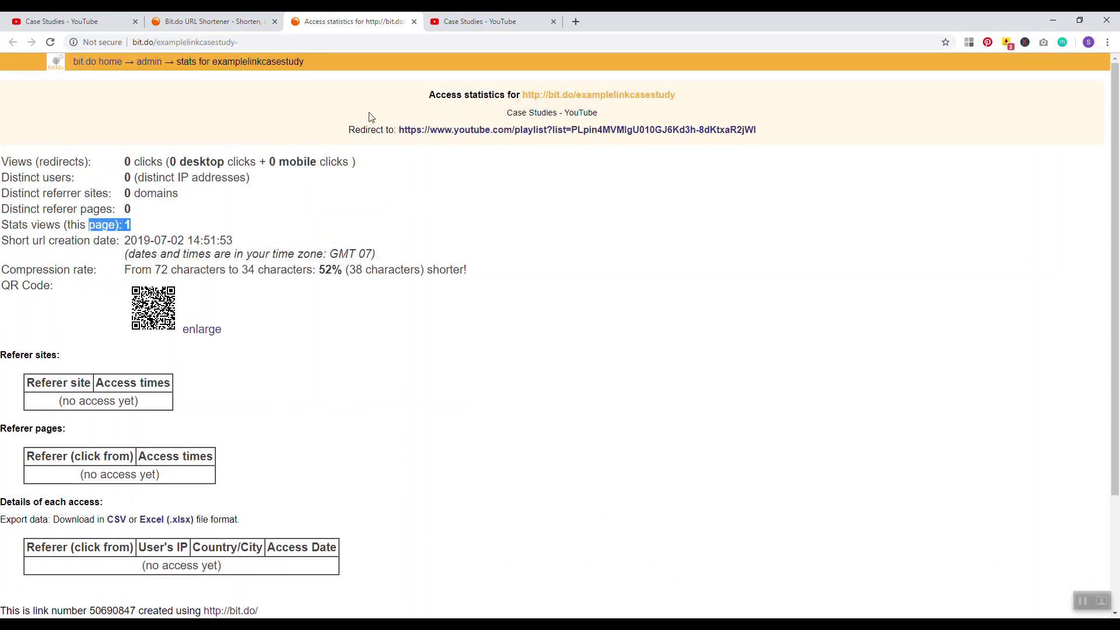
Step: Return to the bit.do page and point out the login or register option for managing links
key(ctrl+shift+Tab)
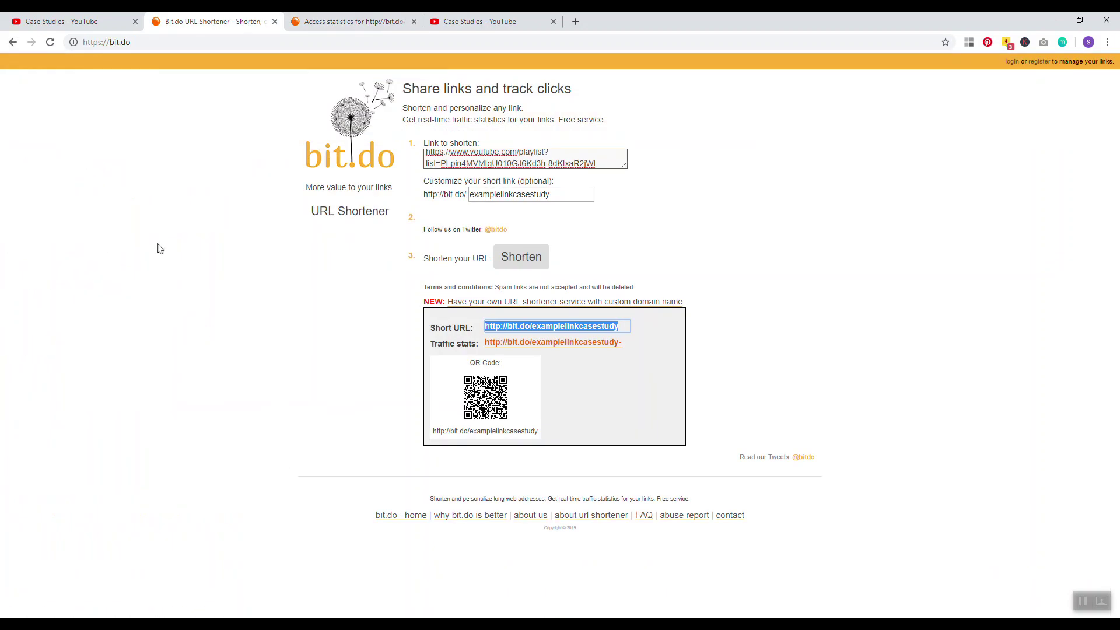
click(283, 293)
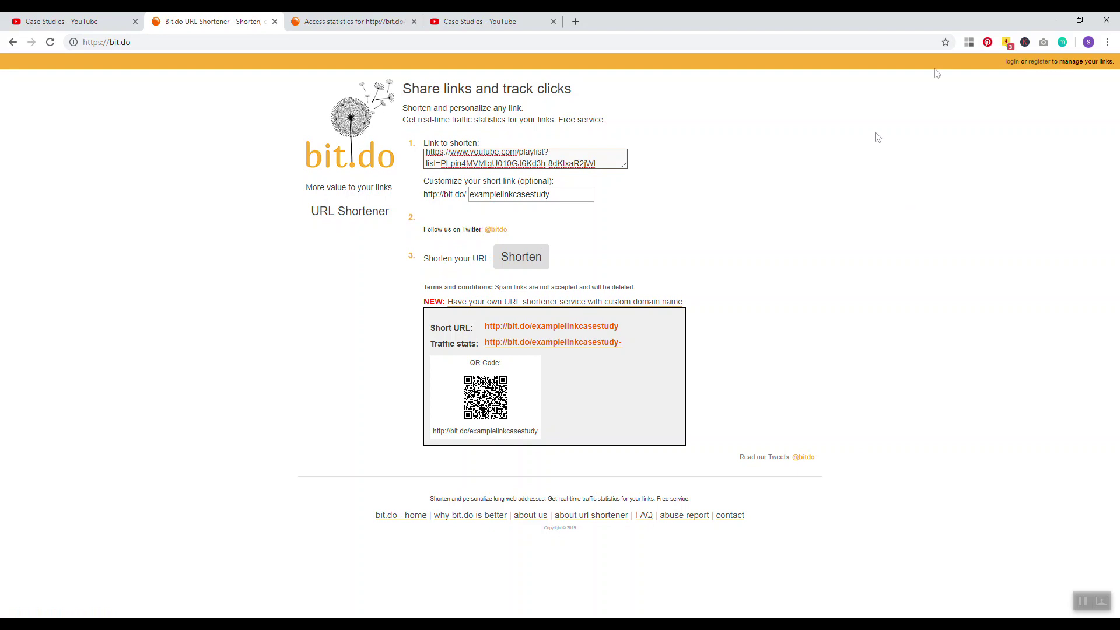
drag(1002, 63, 1108, 65)
drag(1007, 63, 858, 146)
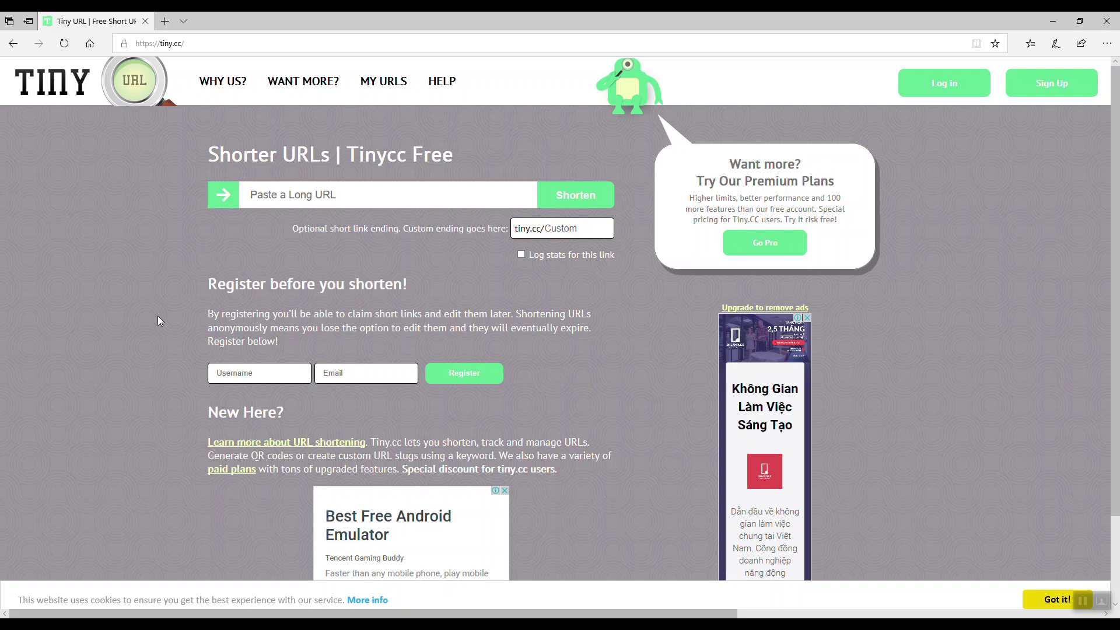
Step: Paste the playlist URL into Tiny.cc and shorten it with the custom ending youtube198
click(296, 191)
right_click(291, 193)
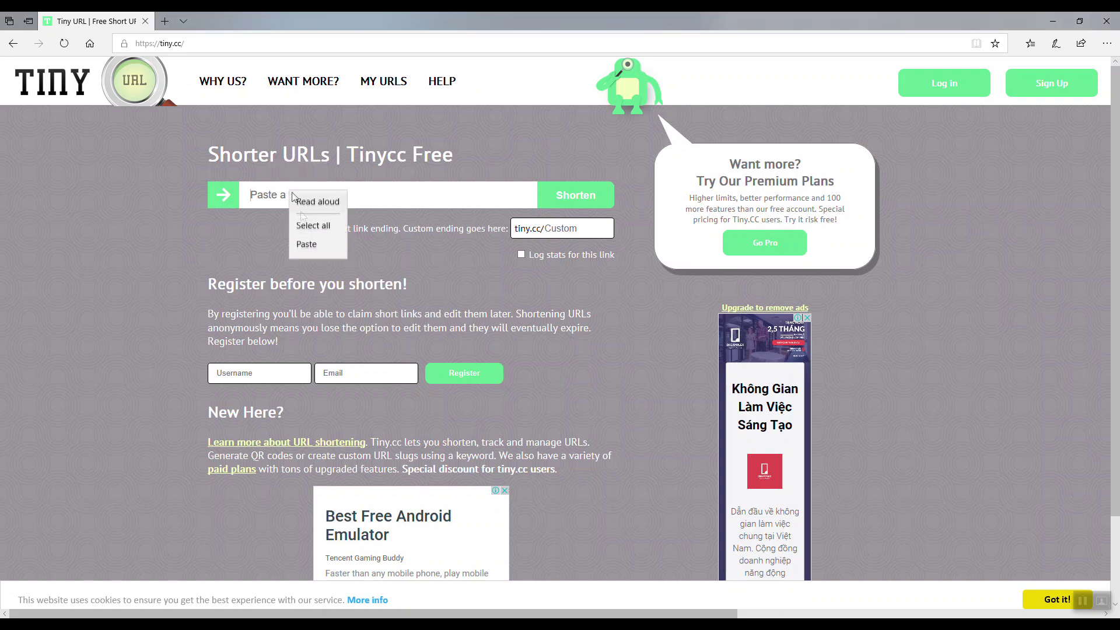
click(305, 245)
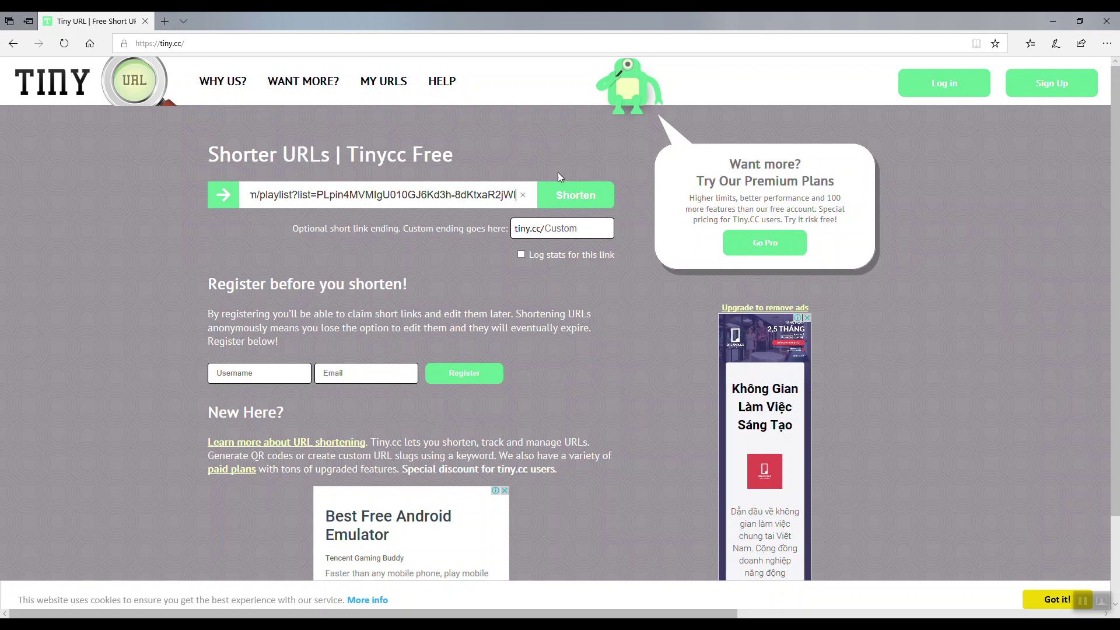
click(561, 227)
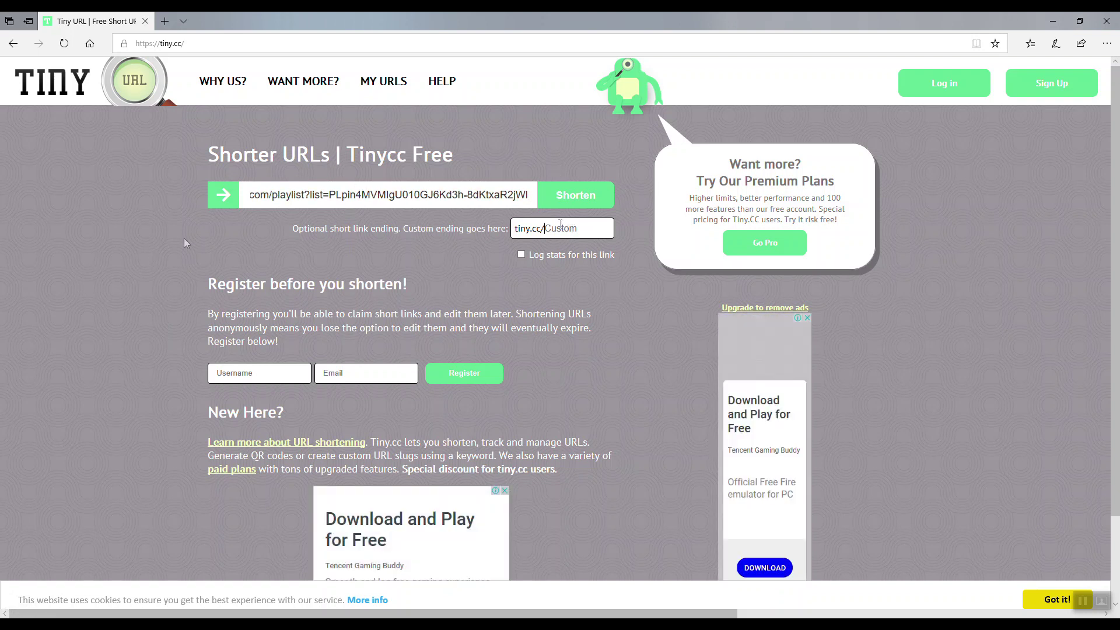
text(youtube198)
click(549, 194)
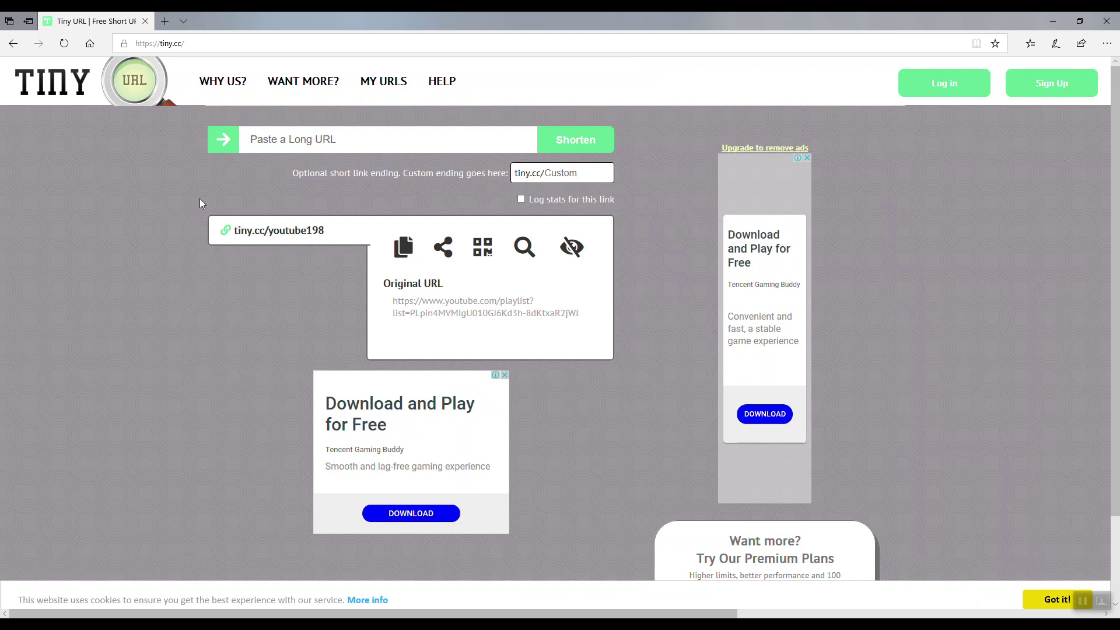
Step: Copy the tiny.cc/youtube198 link, test it in a new browser tab and return to the Tiny.cc page
click(404, 251)
key(ctrl+t)
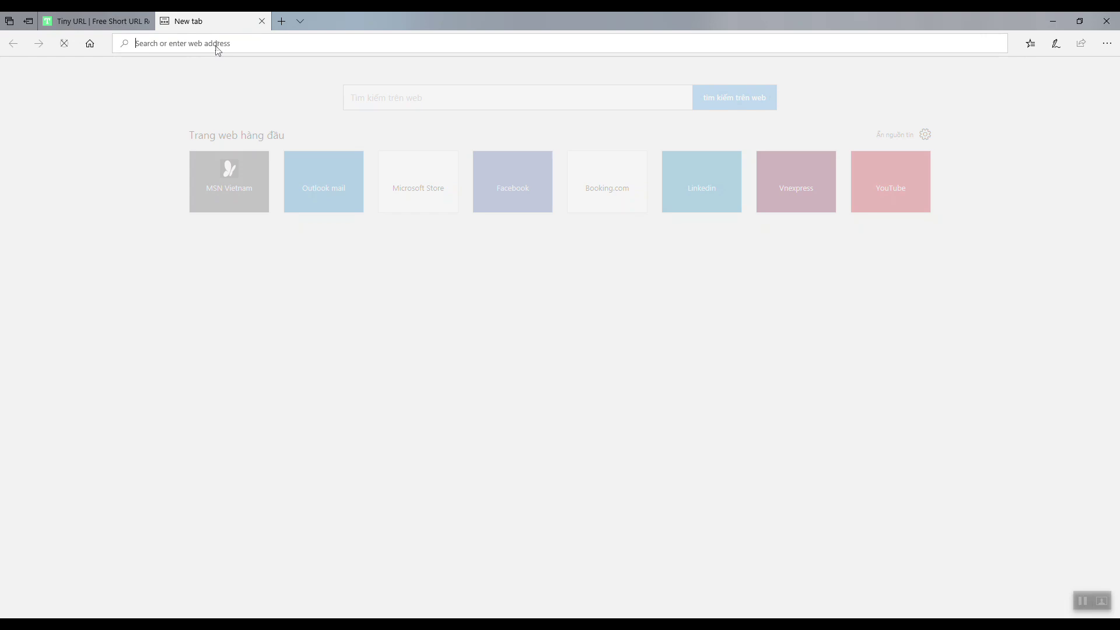
right_click(217, 44)
click(187, 74)
key(ctrl+Tab)
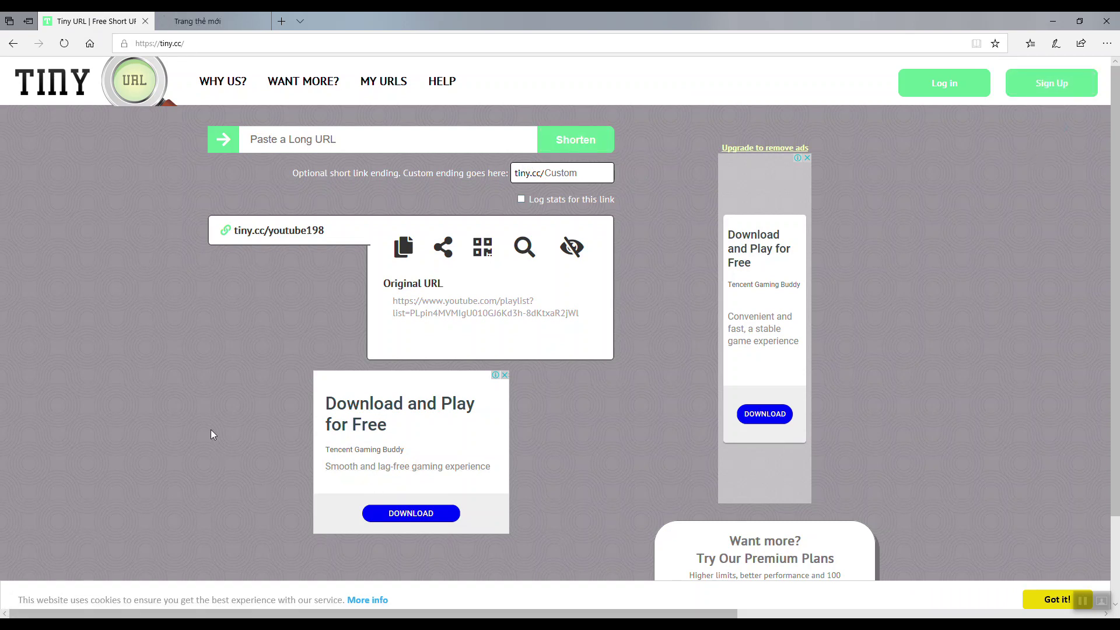
click(195, 23)
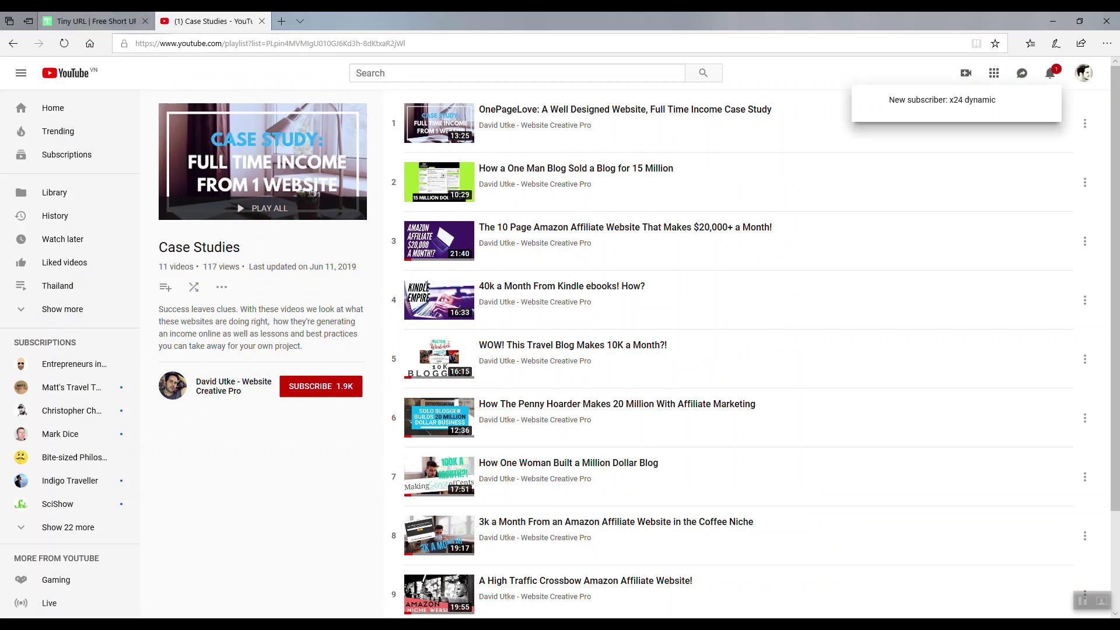
click(93, 21)
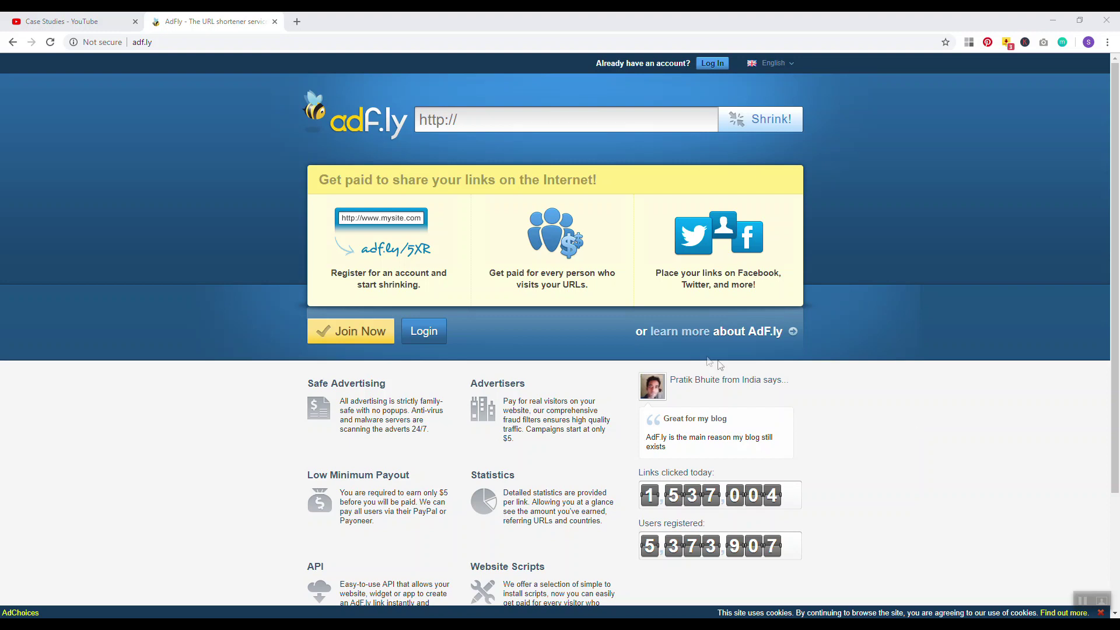
Step: Examine the customer testimonial on the AdF.ly home page
drag(679, 380, 721, 380)
drag(663, 438, 747, 450)
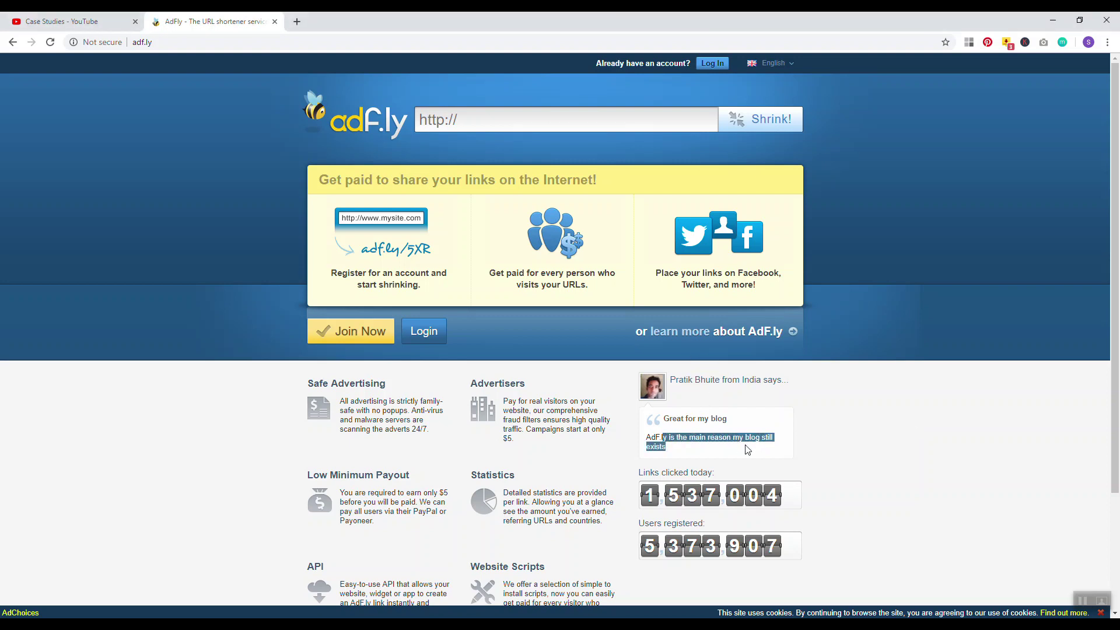
click(851, 441)
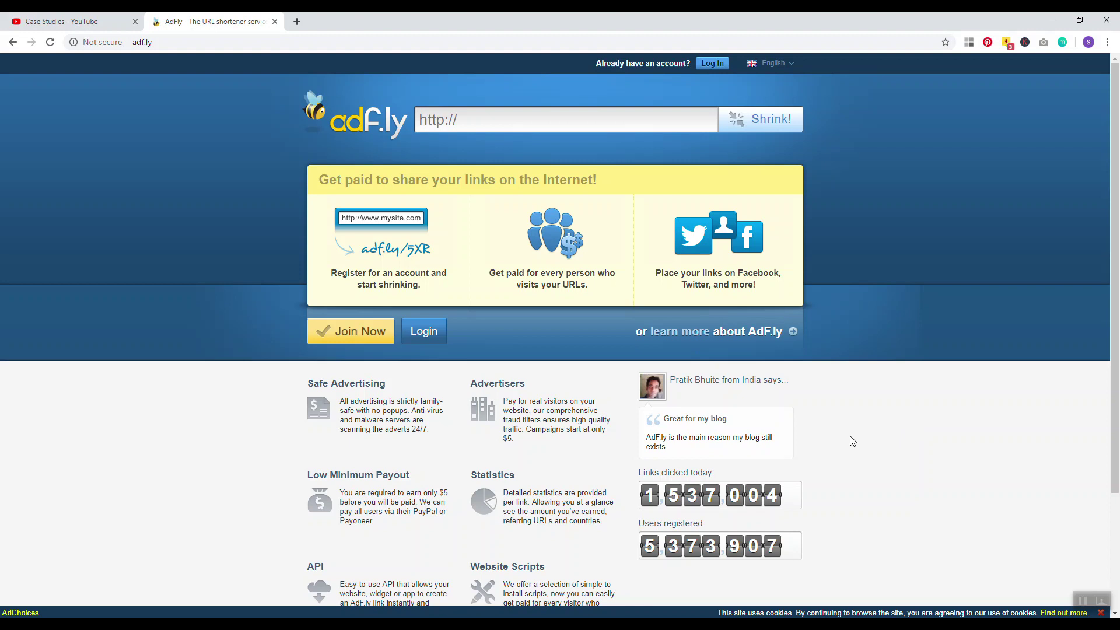
Step: Copy the Case Studies playlist URL from YouTube and paste it into AdF.ly as the link to shrink
click(70, 21)
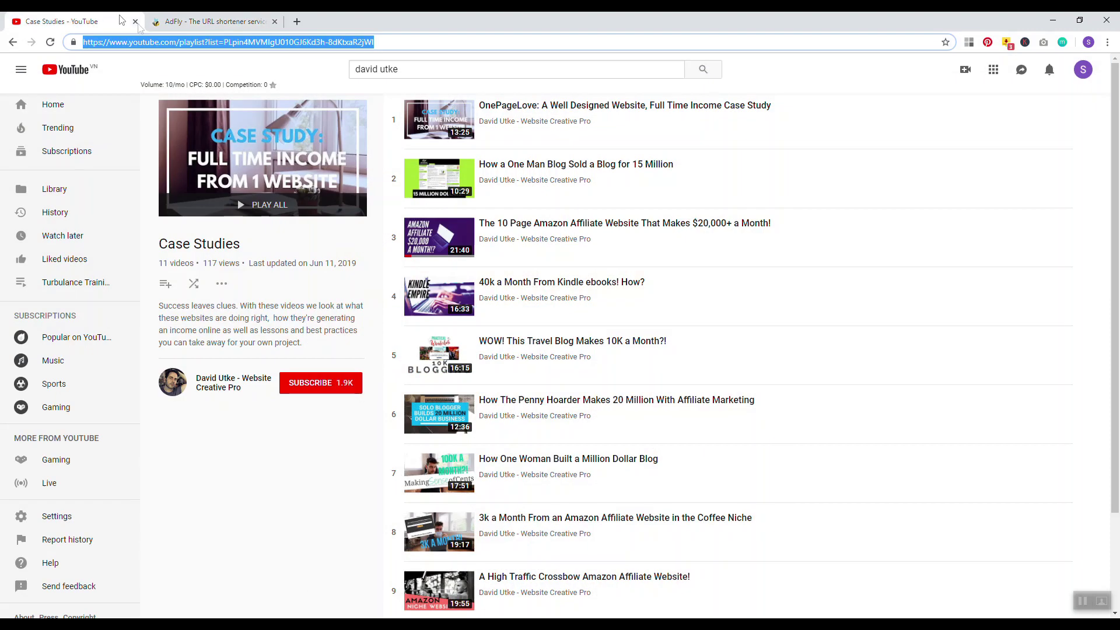
right_click(110, 42)
click(132, 103)
click(216, 21)
right_click(493, 120)
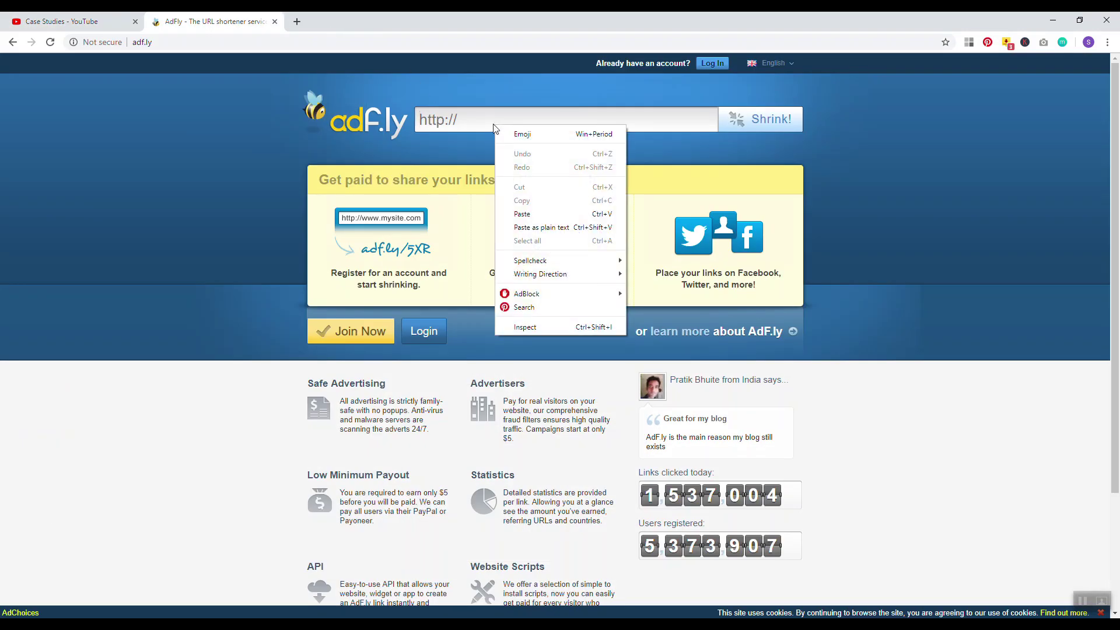
click(519, 213)
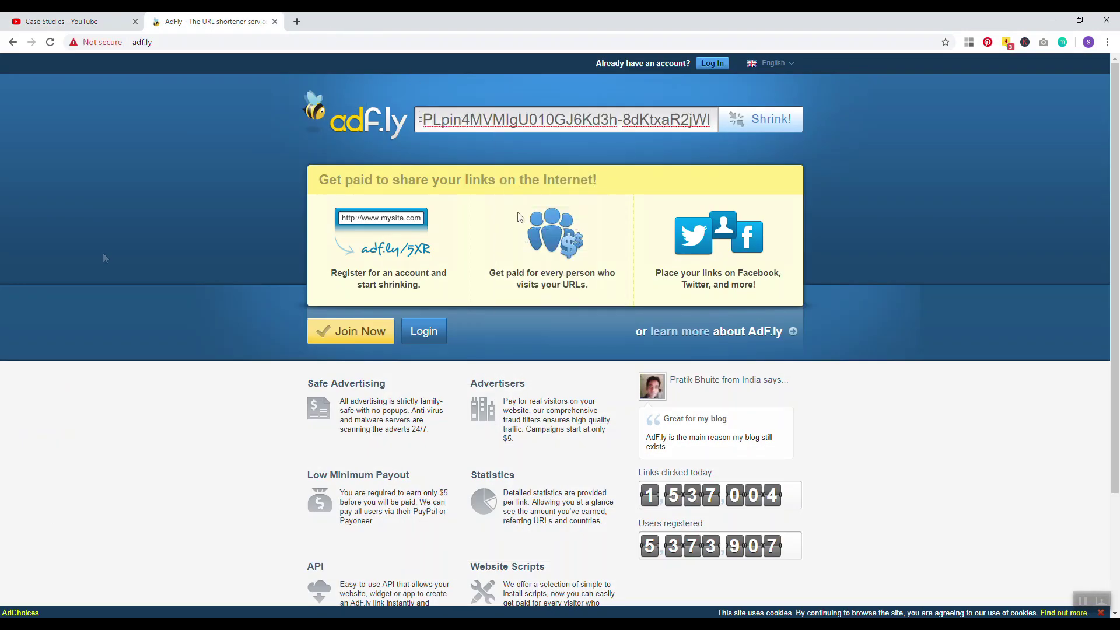
Step: Shrink the pasted playlist URL with AdF.ly and copy the generated short link
click(756, 120)
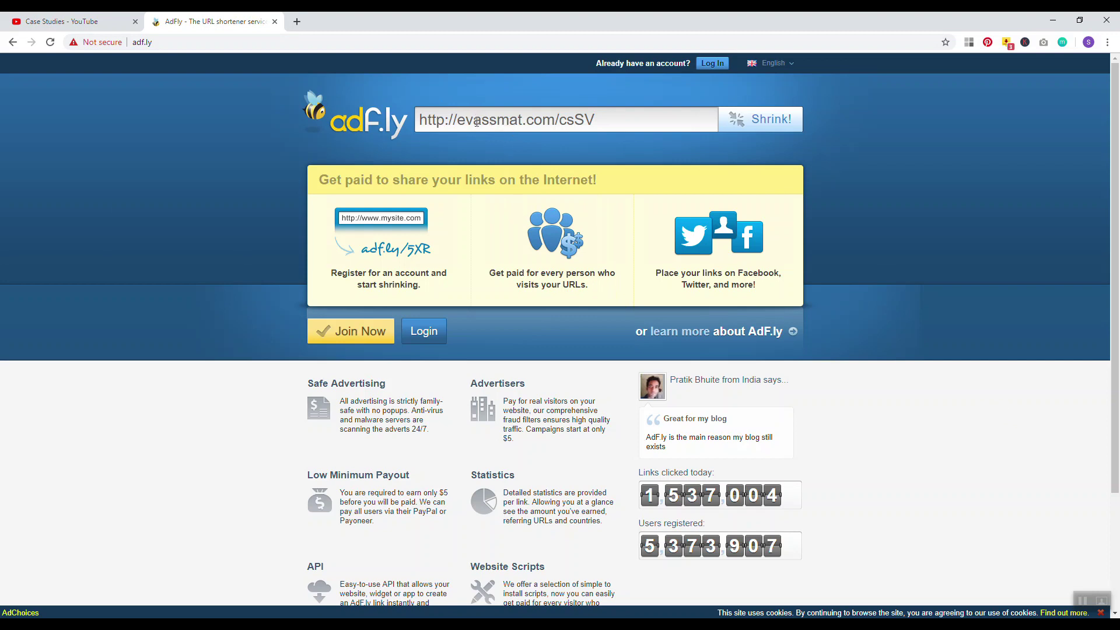
click(513, 119)
drag(609, 123, 417, 121)
right_click(453, 119)
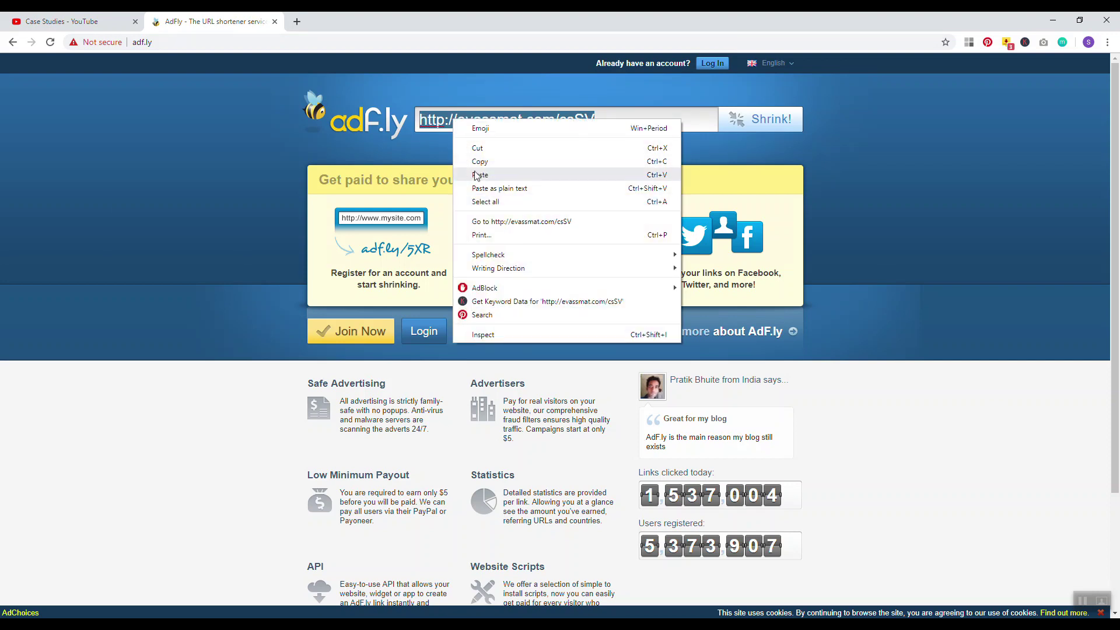
click(477, 163)
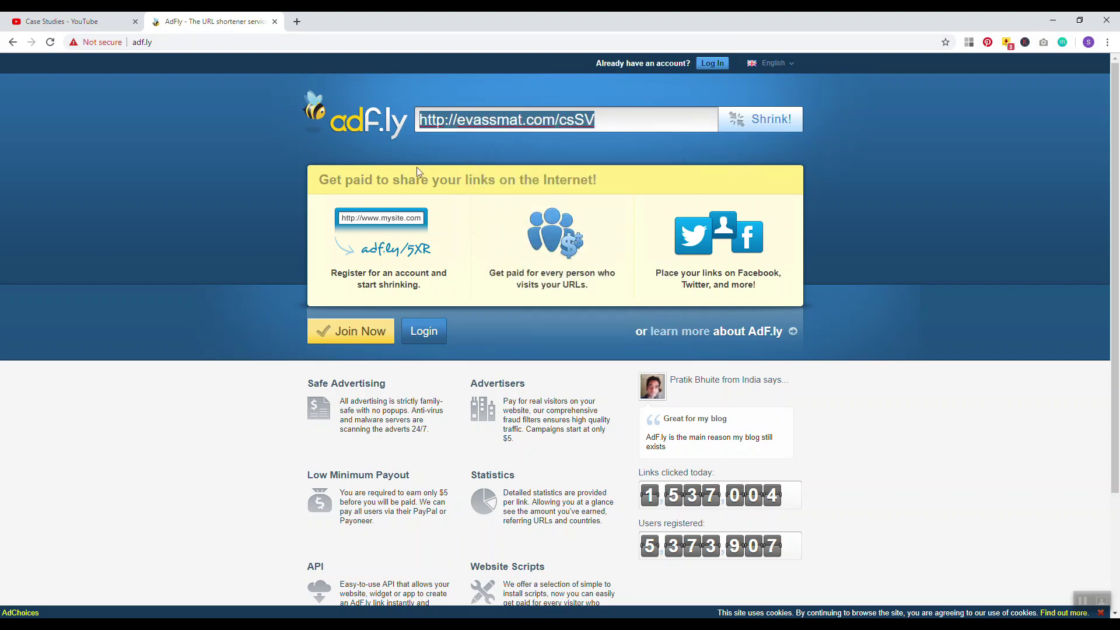
Step: Open the copied AdF.ly short link in a new browser tab and deny the page's notification request
click(297, 21)
right_click(309, 42)
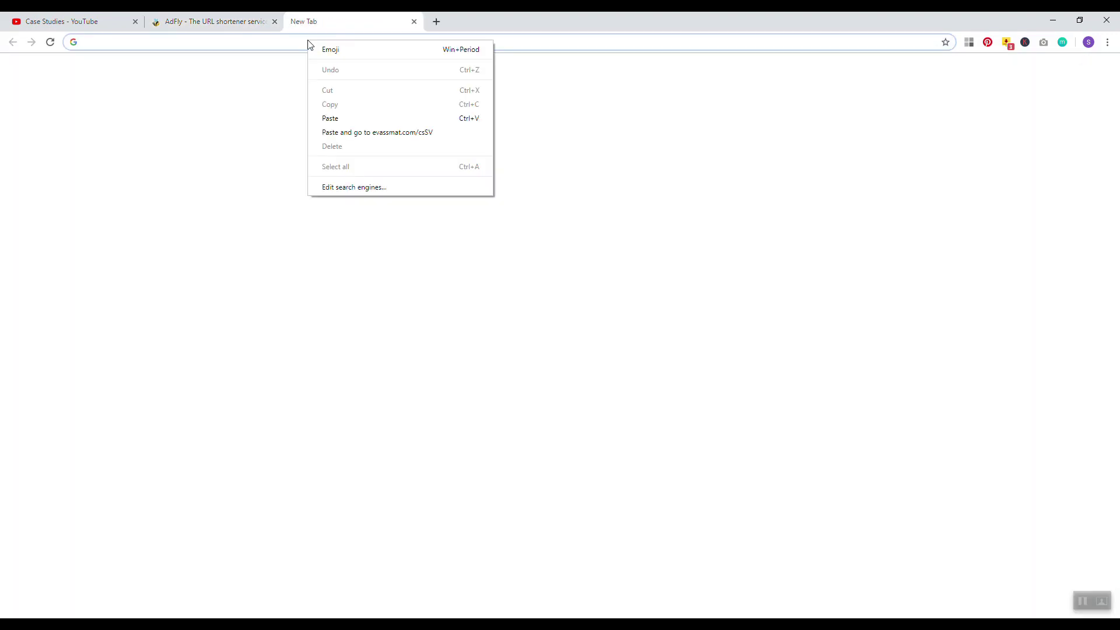
click(343, 132)
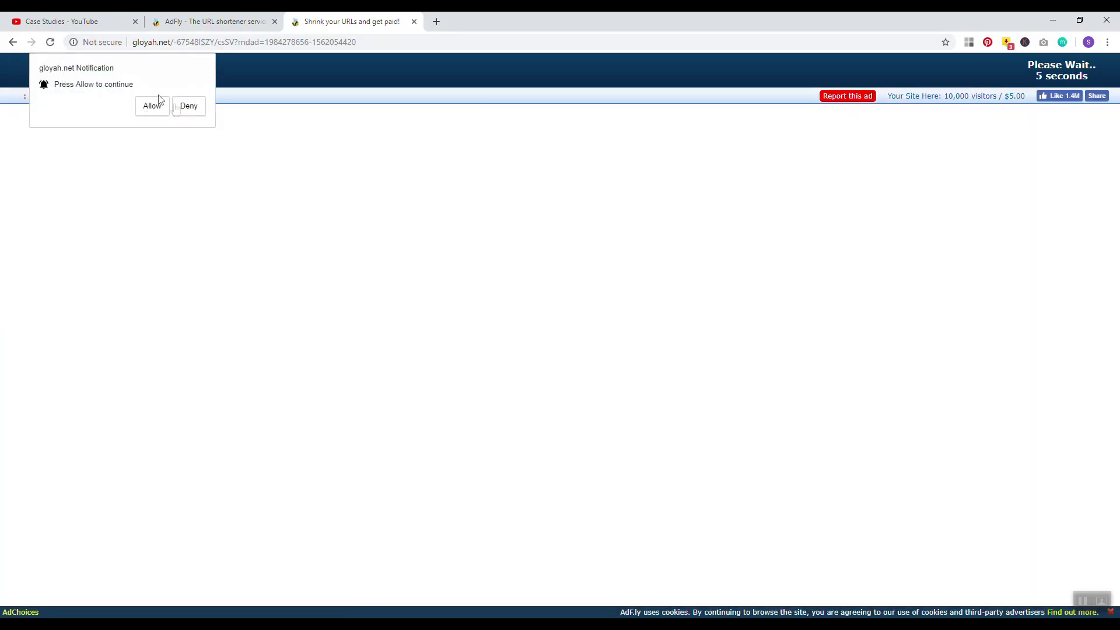
click(182, 111)
click(442, 17)
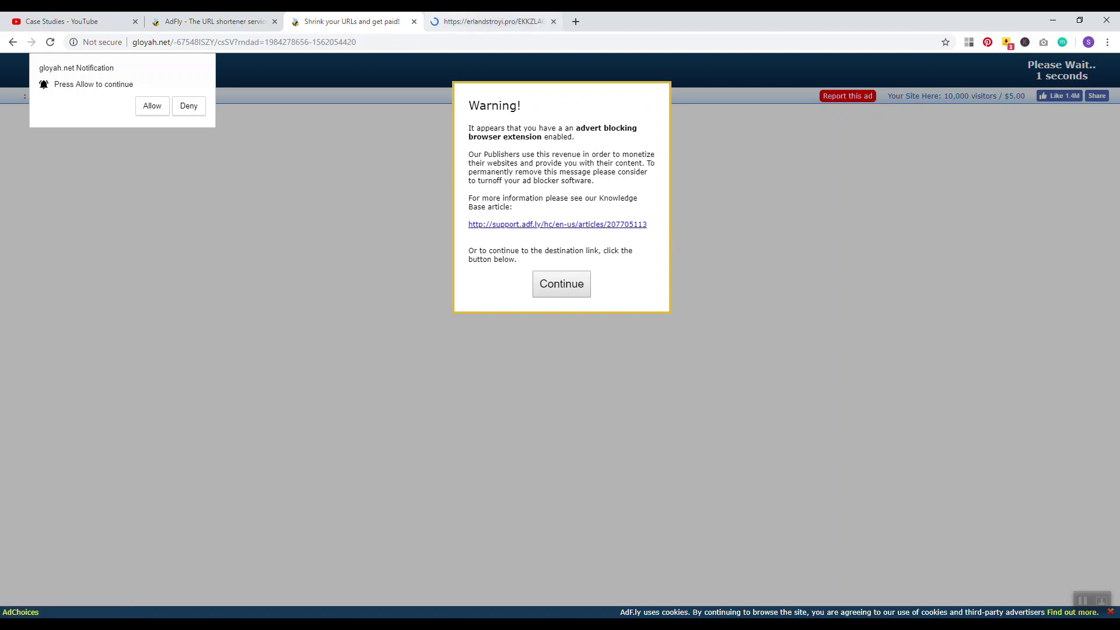
Step: Compare the short link's ad page with the pop-up page it opened and return to the AdF.ly home page
click(514, 21)
click(333, 17)
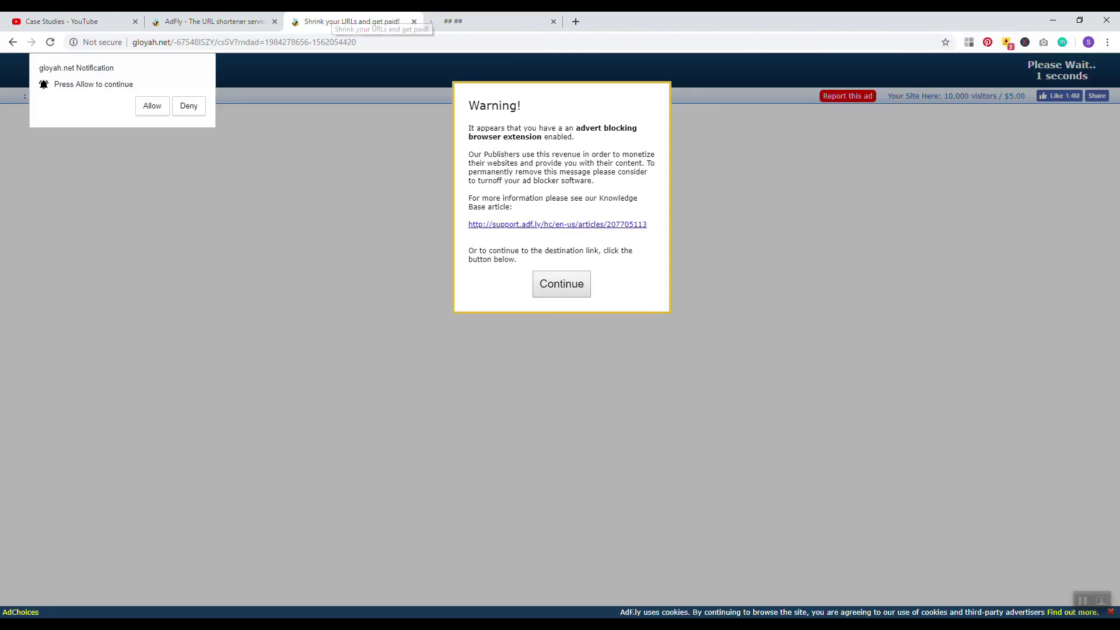
click(207, 21)
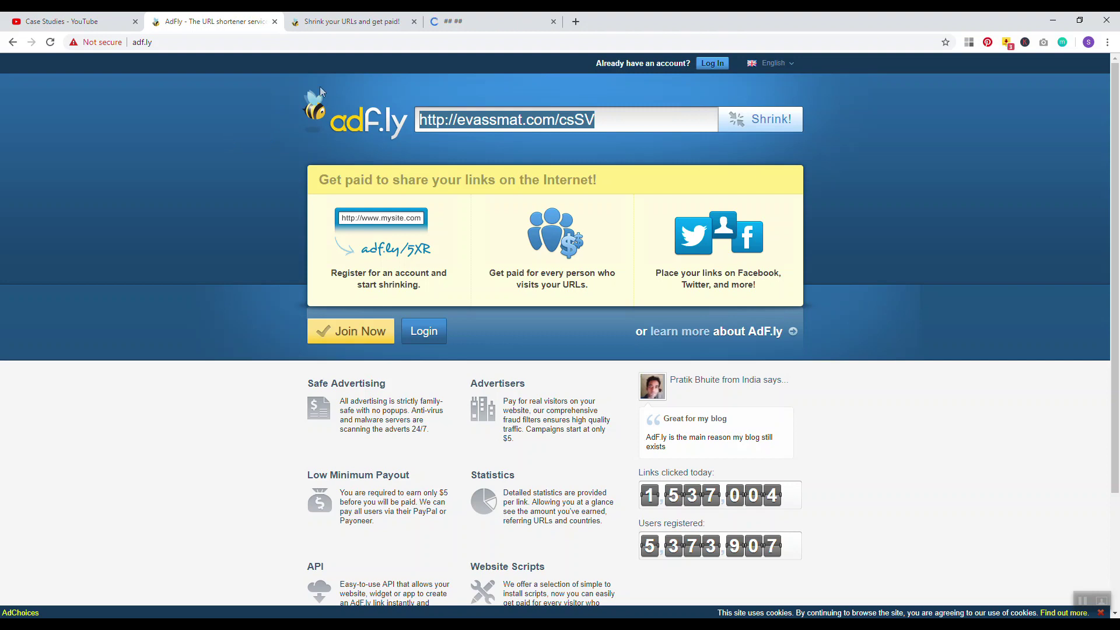
click(363, 22)
click(482, 22)
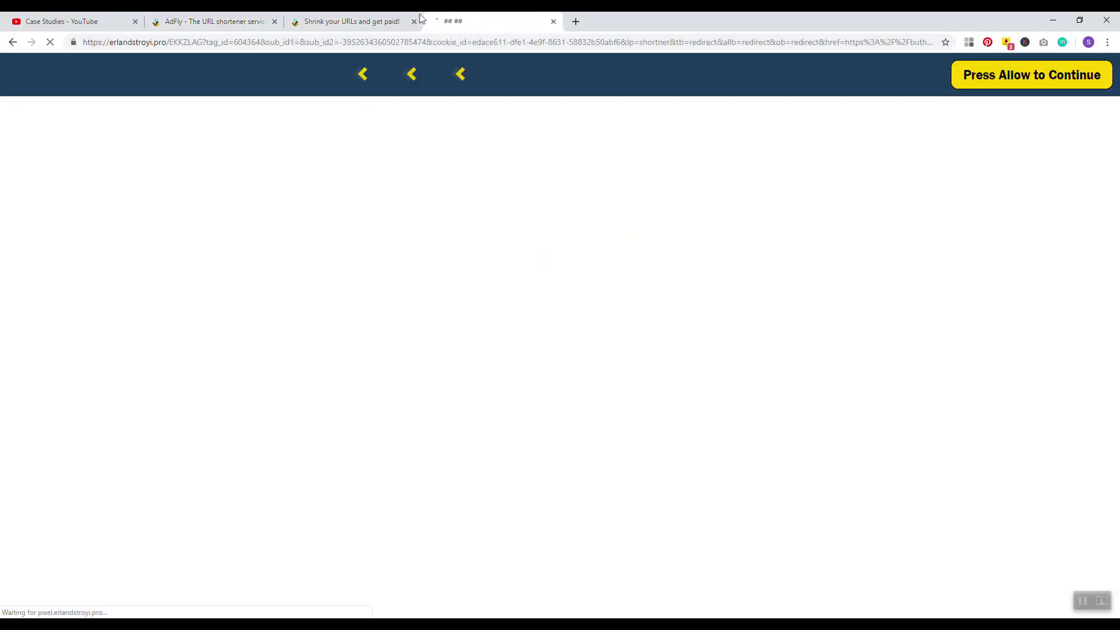
click(358, 21)
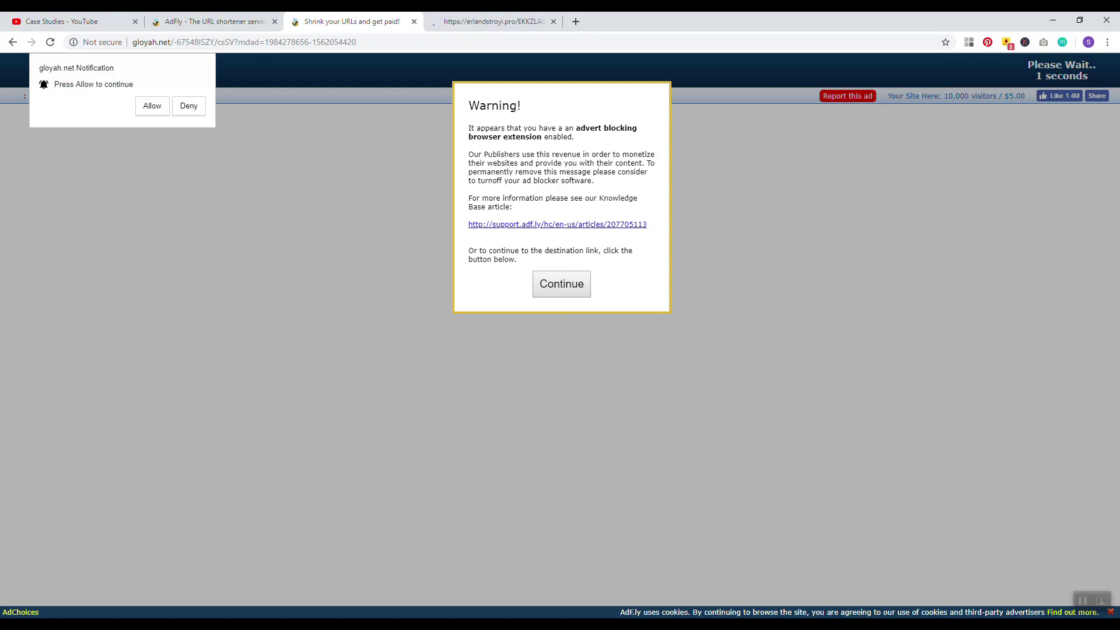
click(216, 21)
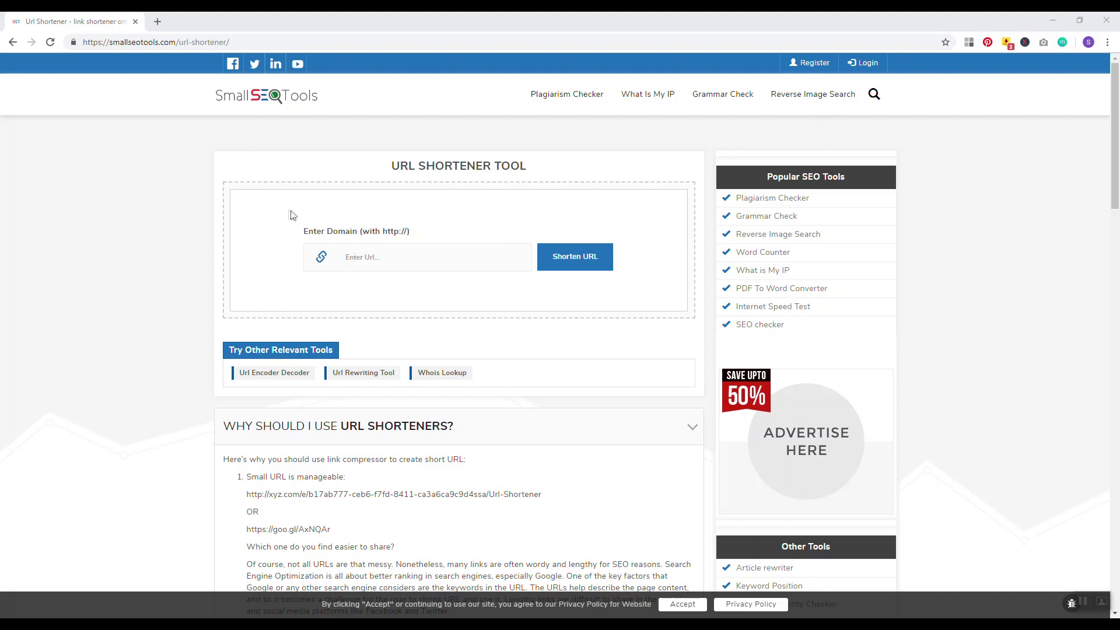
Step: Paste the YouTube playlist URL into the SmallSEOTools URL shortener and shorten it
right_click(391, 251)
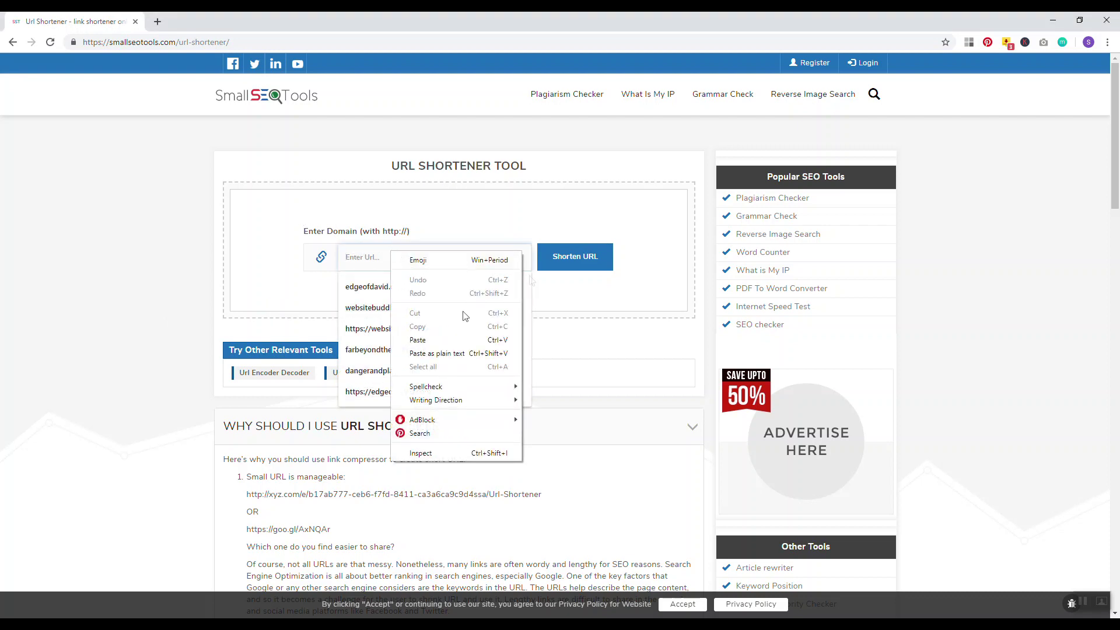
click(457, 340)
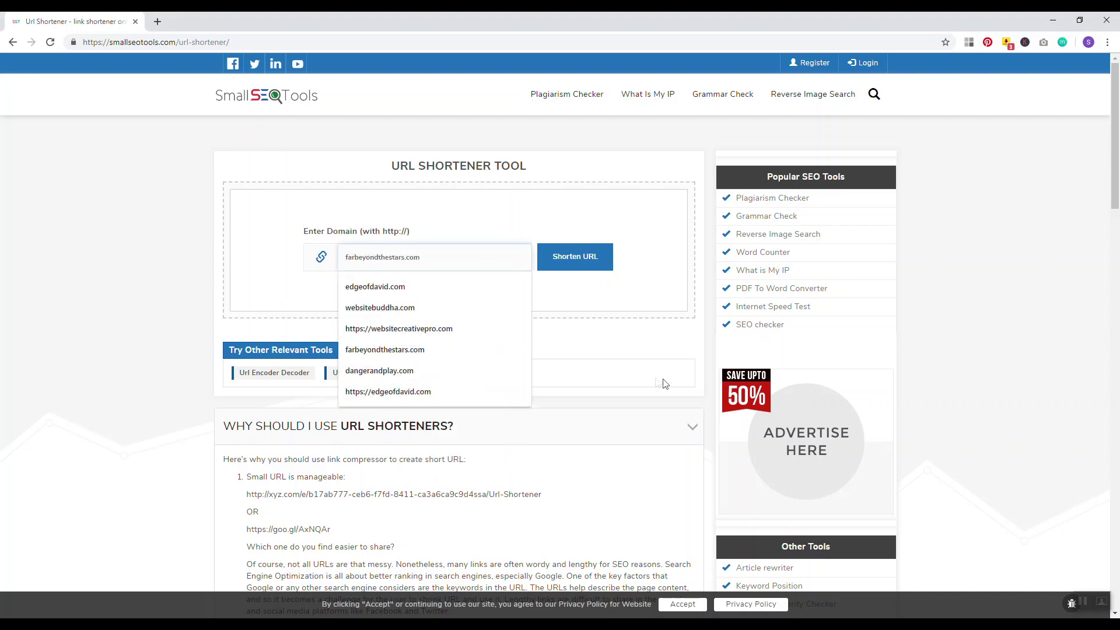
click(711, 340)
click(579, 262)
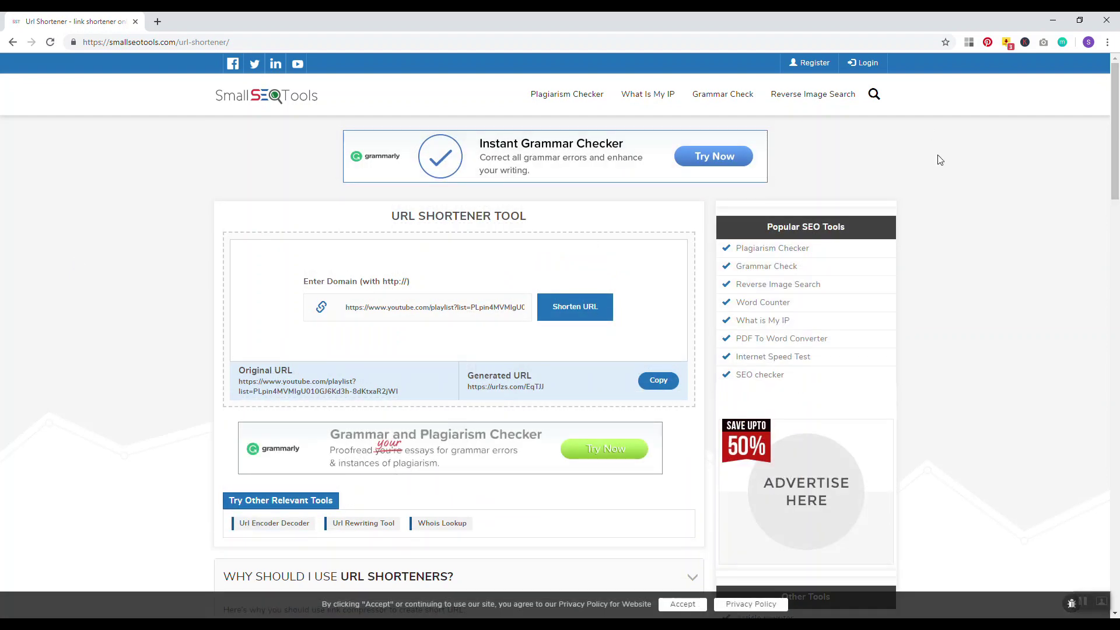
Step: Look through the SmallSEOTools shortener page and highlight the generated URL
scroll(889, 175, down, 15)
drag(1116, 378, 1117, 126)
drag(546, 387, 481, 390)
click(105, 362)
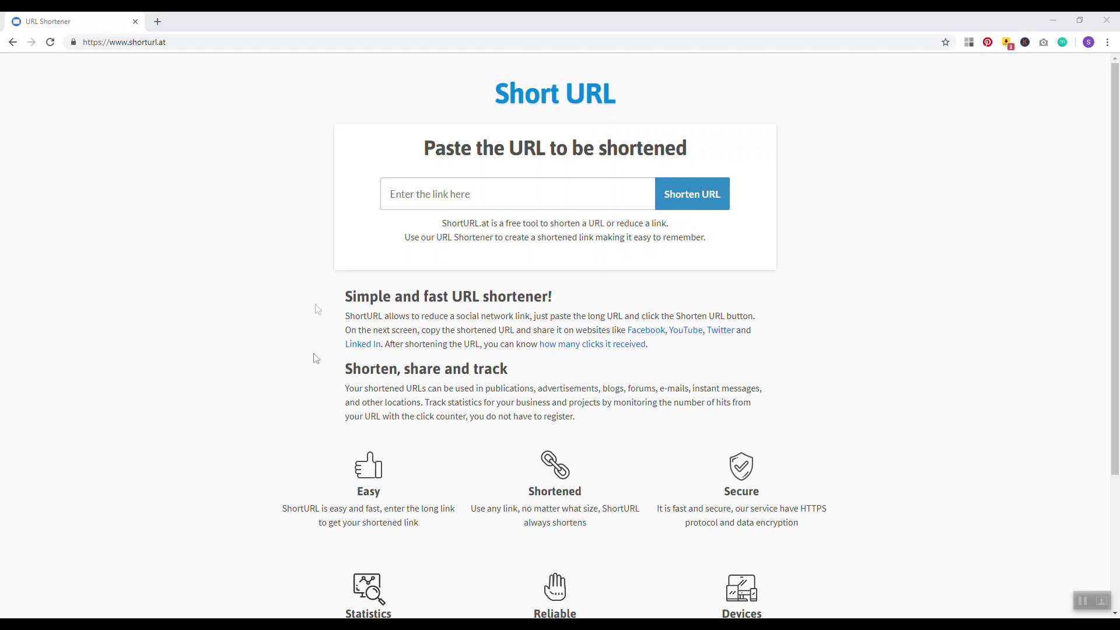
Step: Paste the YouTube playlist URL into ShortURL.at and shorten it
drag(453, 368, 509, 368)
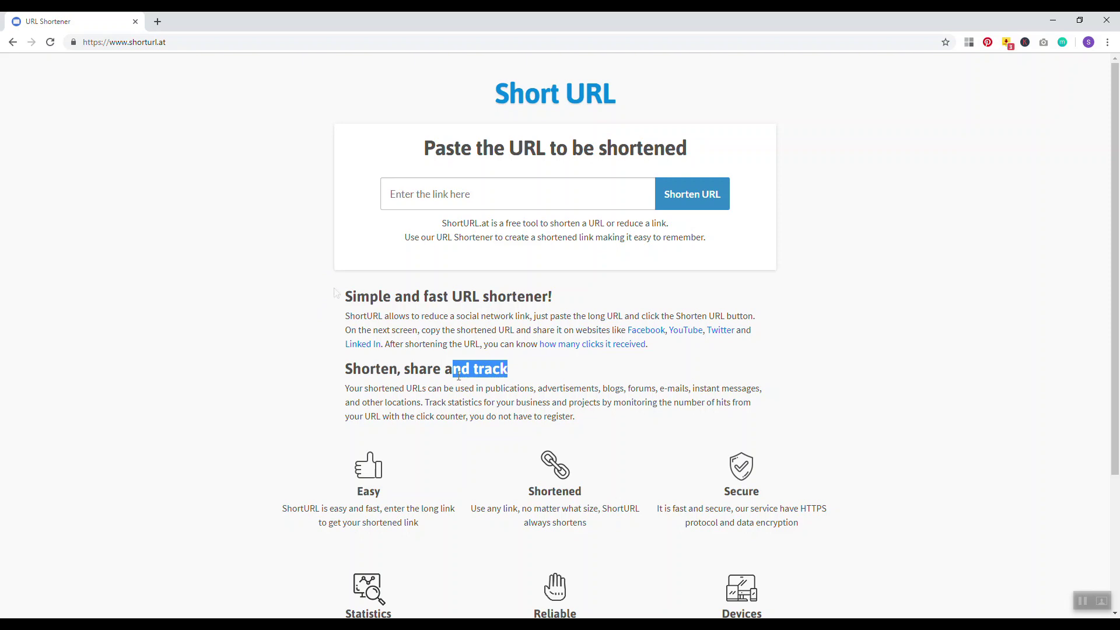
click(386, 195)
right_click(419, 191)
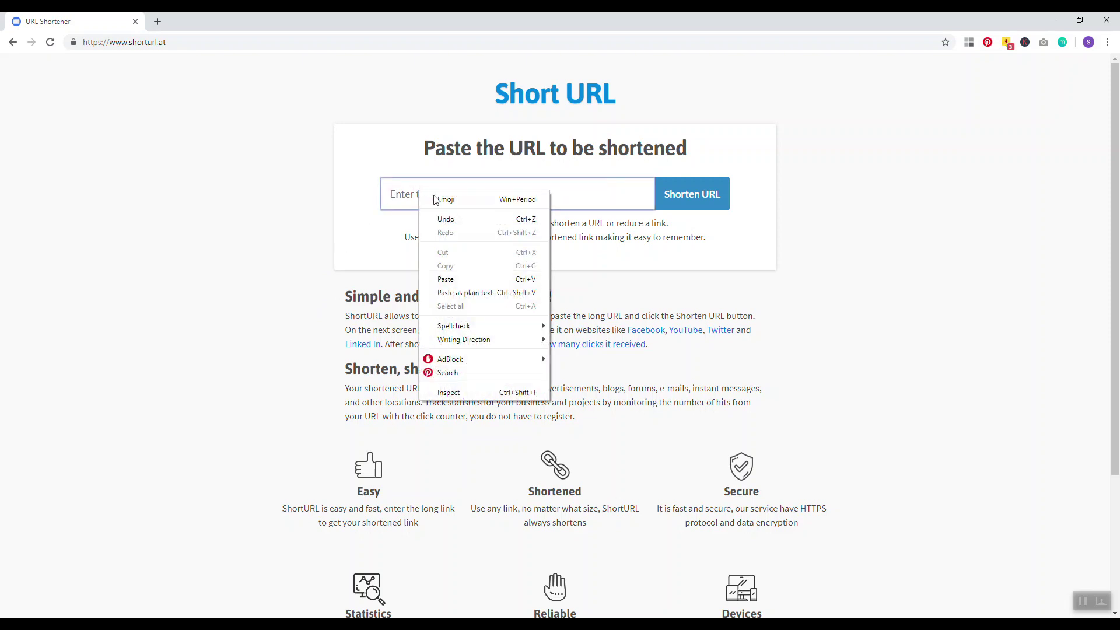
click(476, 293)
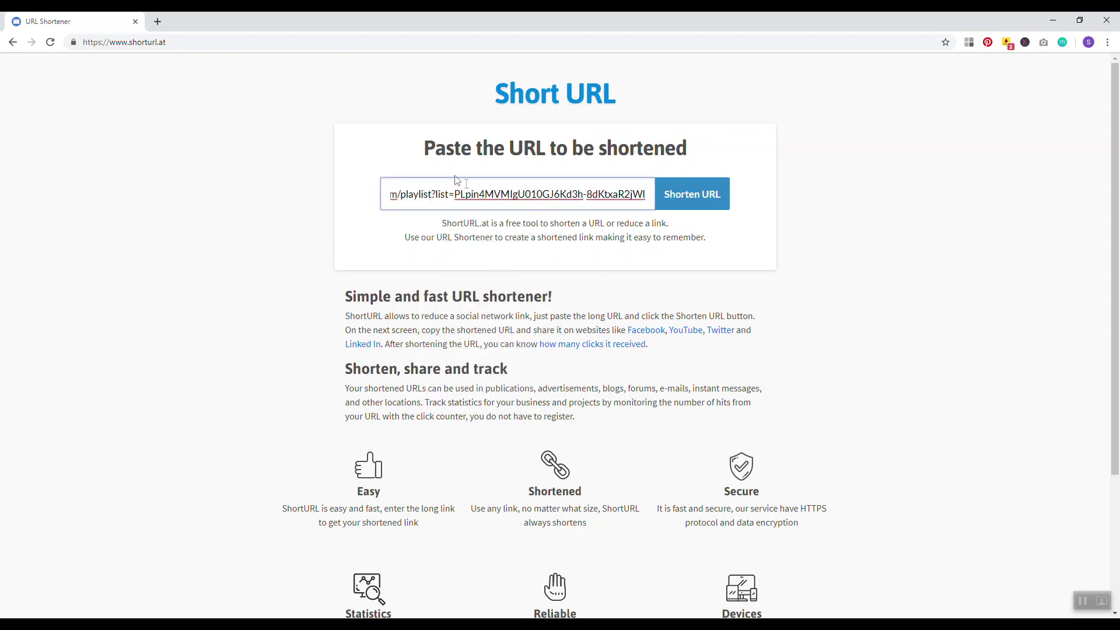
click(710, 194)
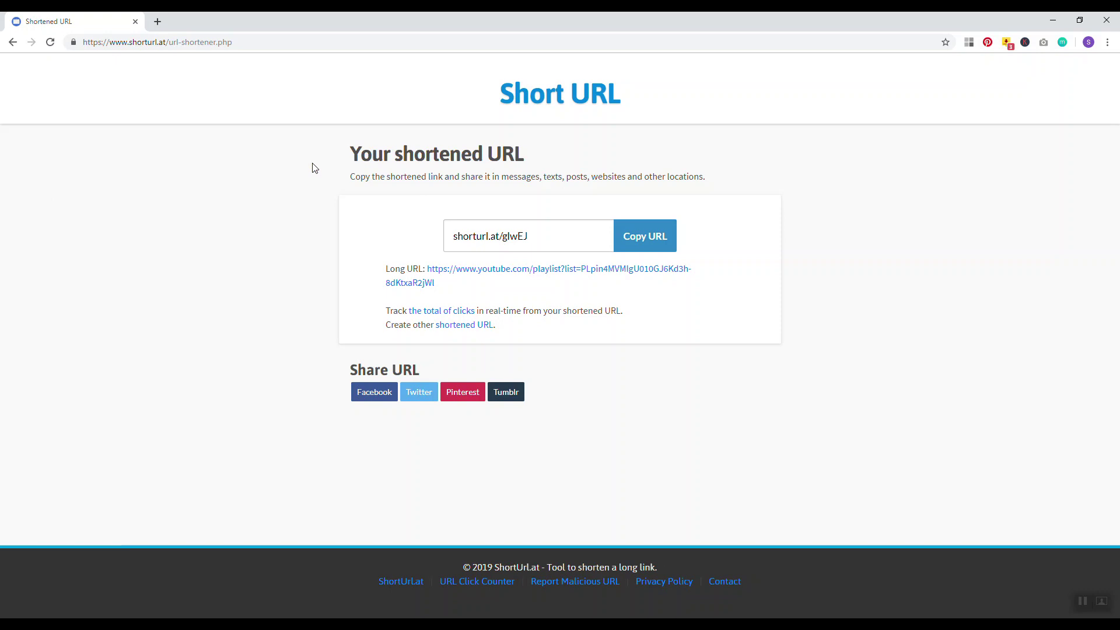
Step: Highlight the sharing instructions and the shortened link on the ShortURL.at result page
drag(380, 177, 535, 178)
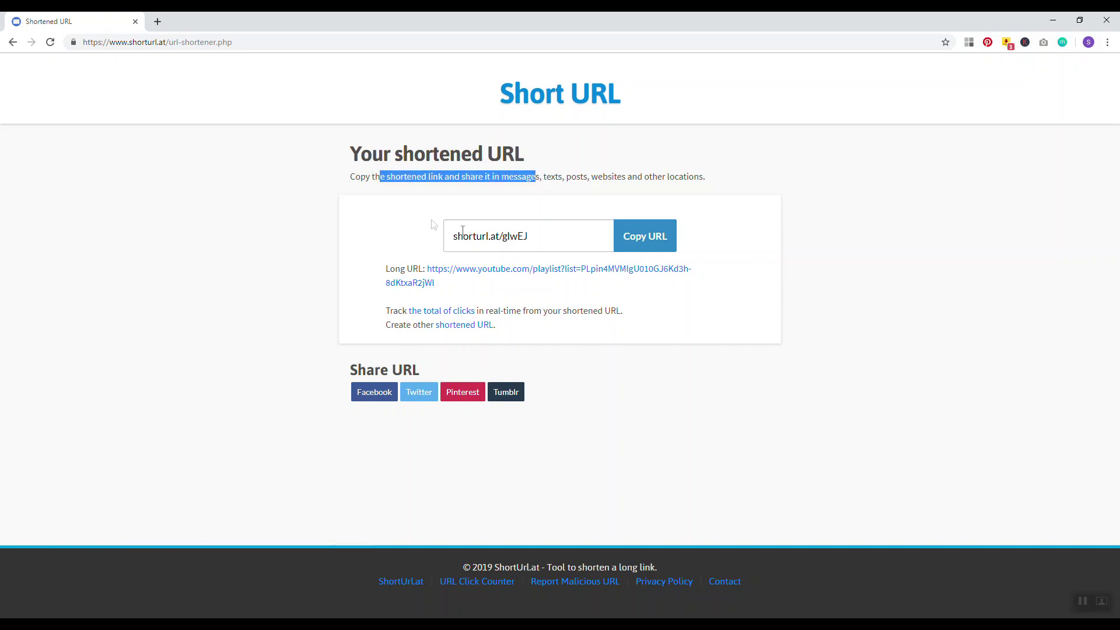
drag(536, 236, 338, 238)
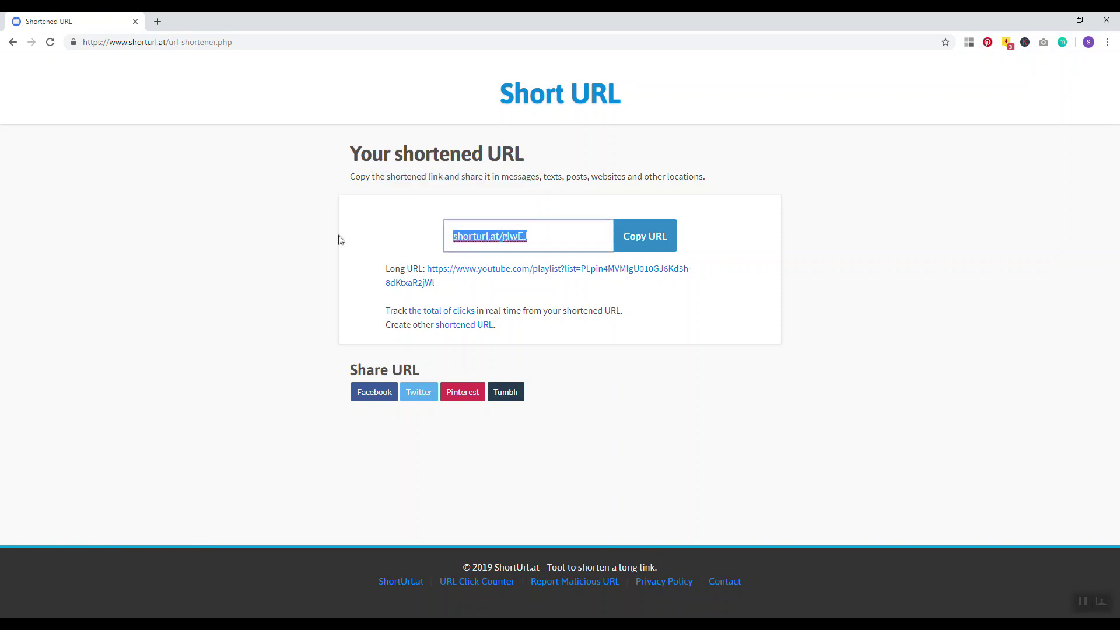
click(517, 236)
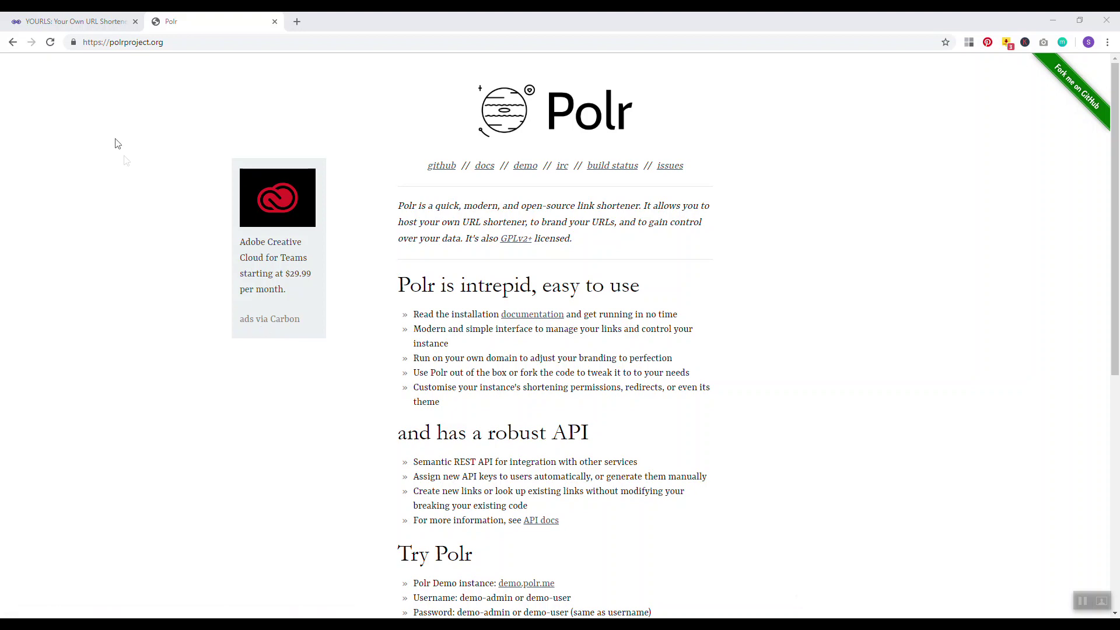
Step: View the YOURLS page, and compare the Buffer home page with Hootsuite's Ow.ly page
click(91, 24)
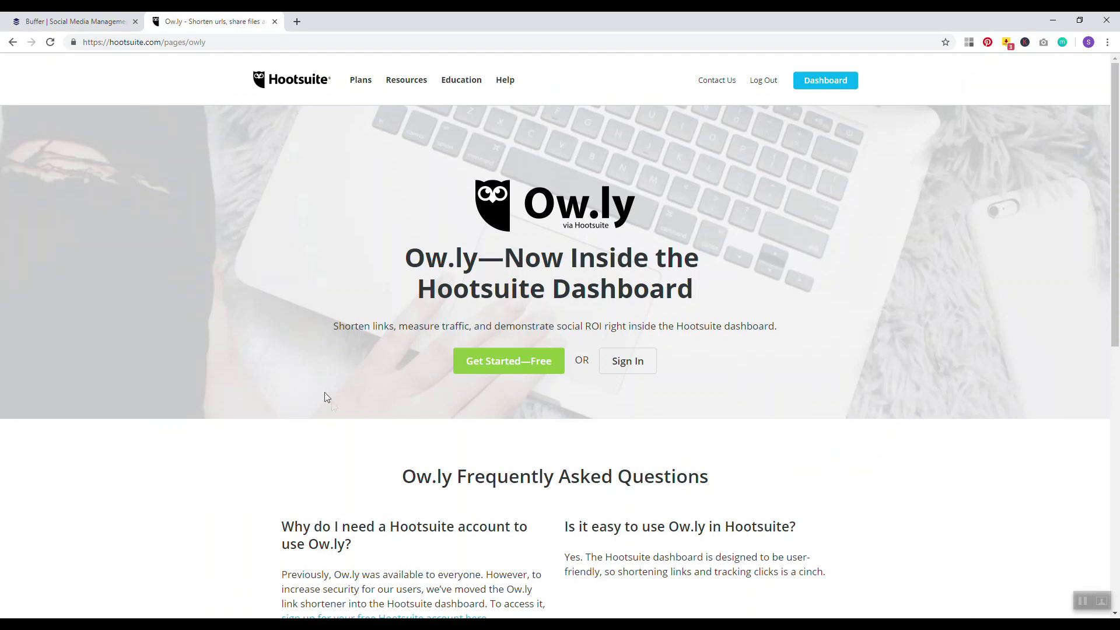
click(64, 21)
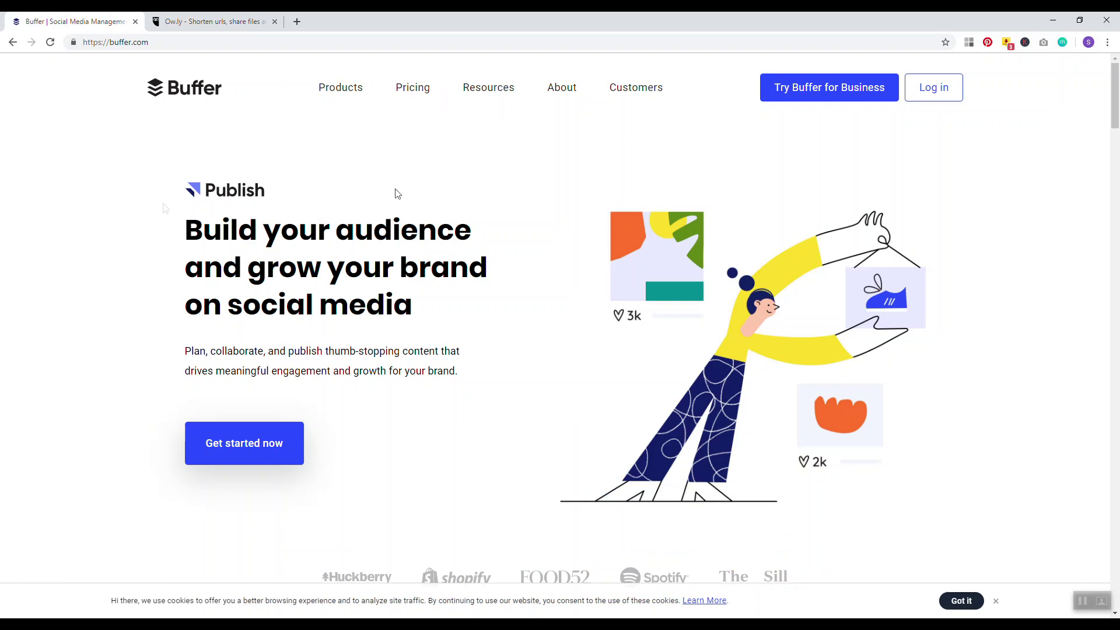
key(ctrl+Tab)
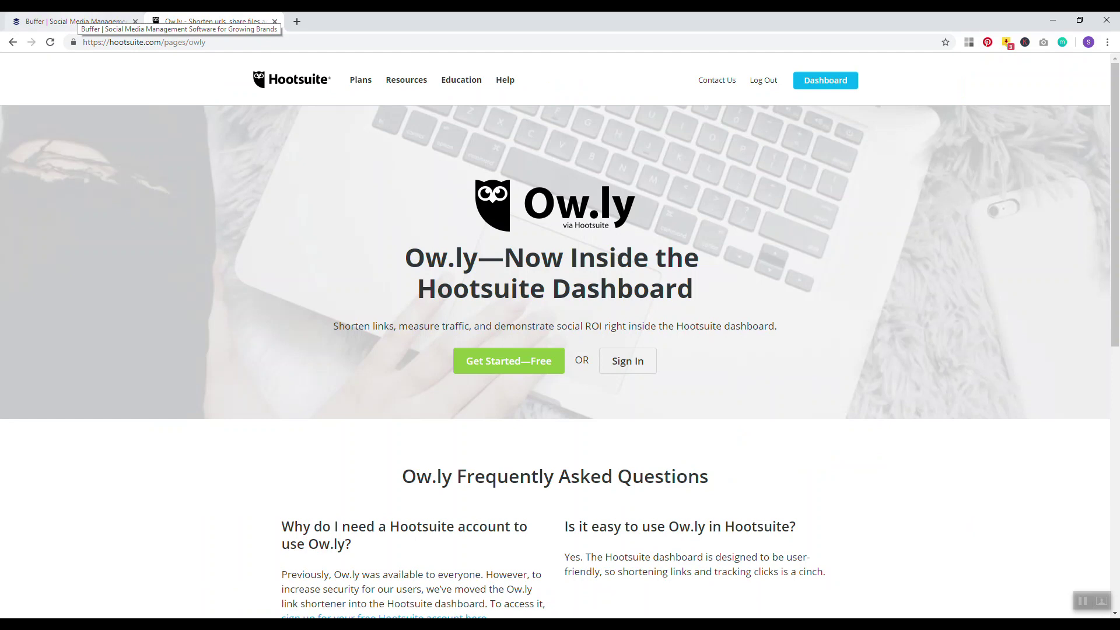
click(85, 21)
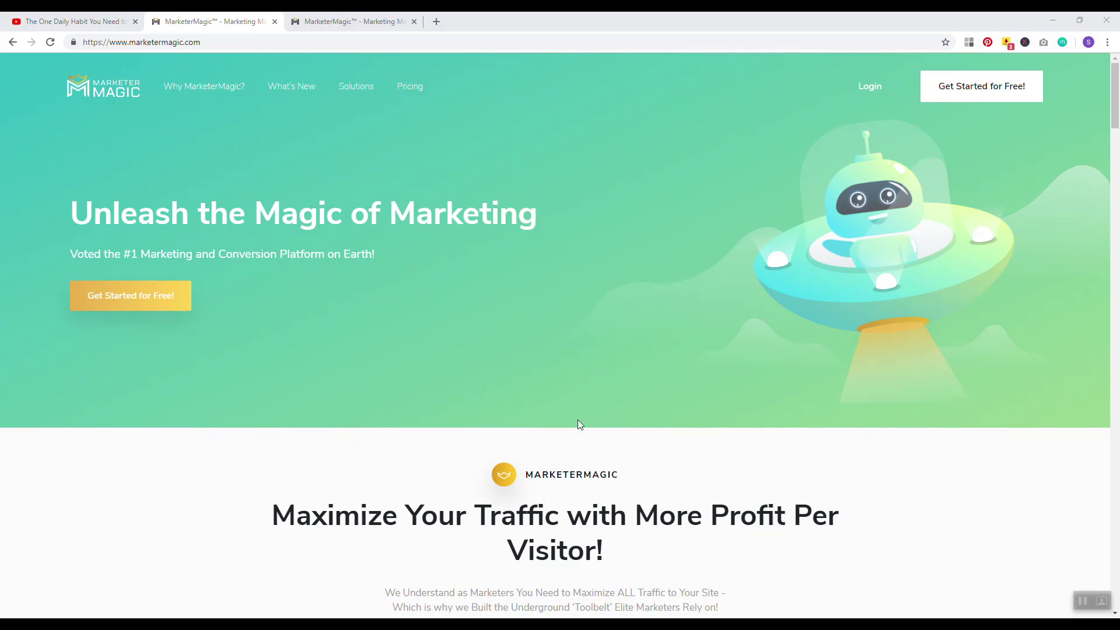
Step: Review the MarketerMagic pricing plans and return to its home page
key(ctrl+Tab)
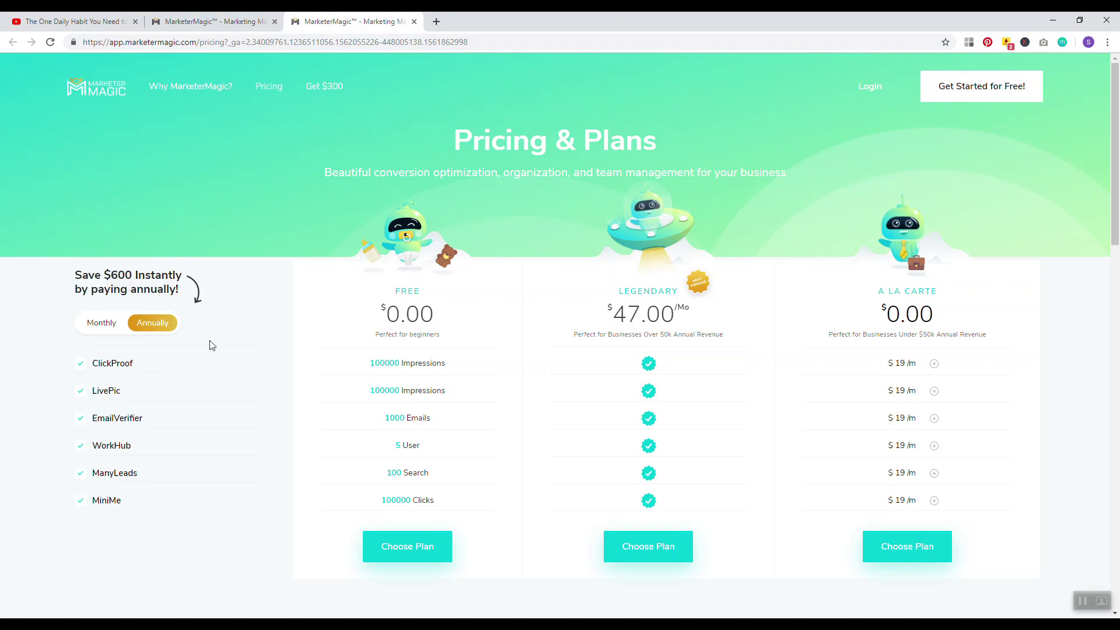
scroll(607, 268, down, 2)
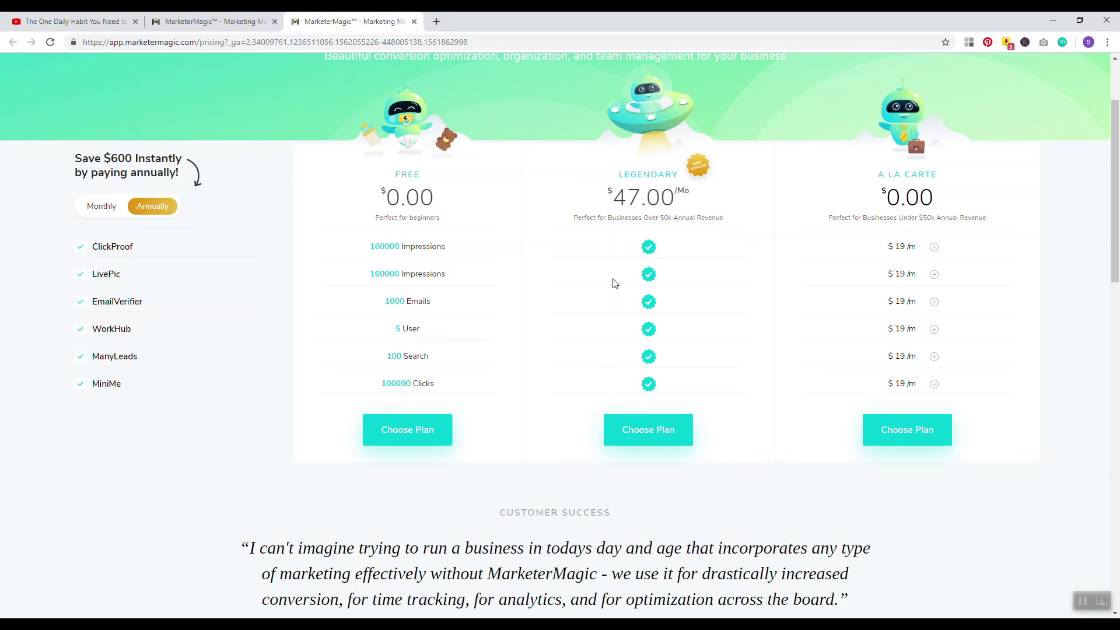
click(210, 21)
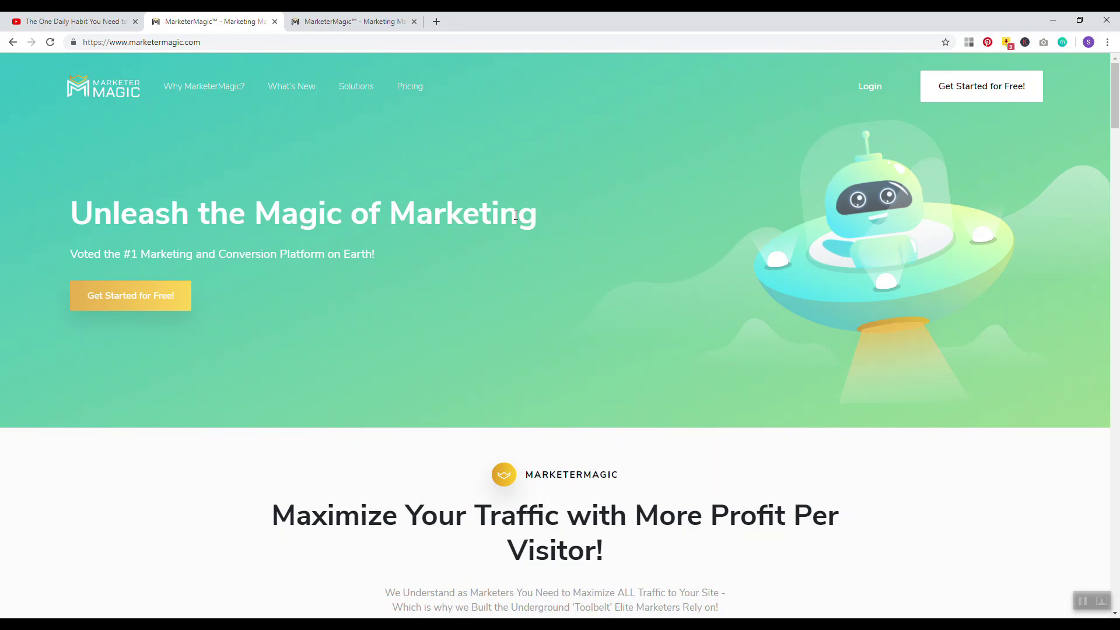
mouse_move(1115, 111)
mouse_down()
mouse_move(1093, 407)
mouse_move(1117, 207)
mouse_move(1112, 108)
mouse_up()
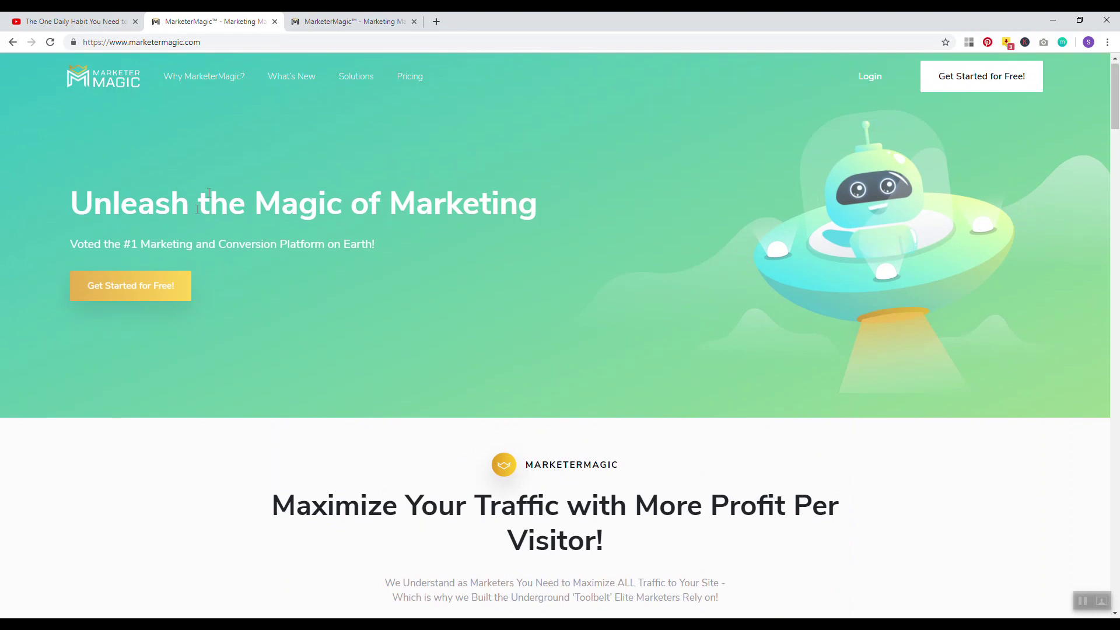
Step: Examine the mmini.me short links in the YouTube video's description and return to the MarketerMagic pricing plans
click(70, 21)
scroll(56, 318, down, 5)
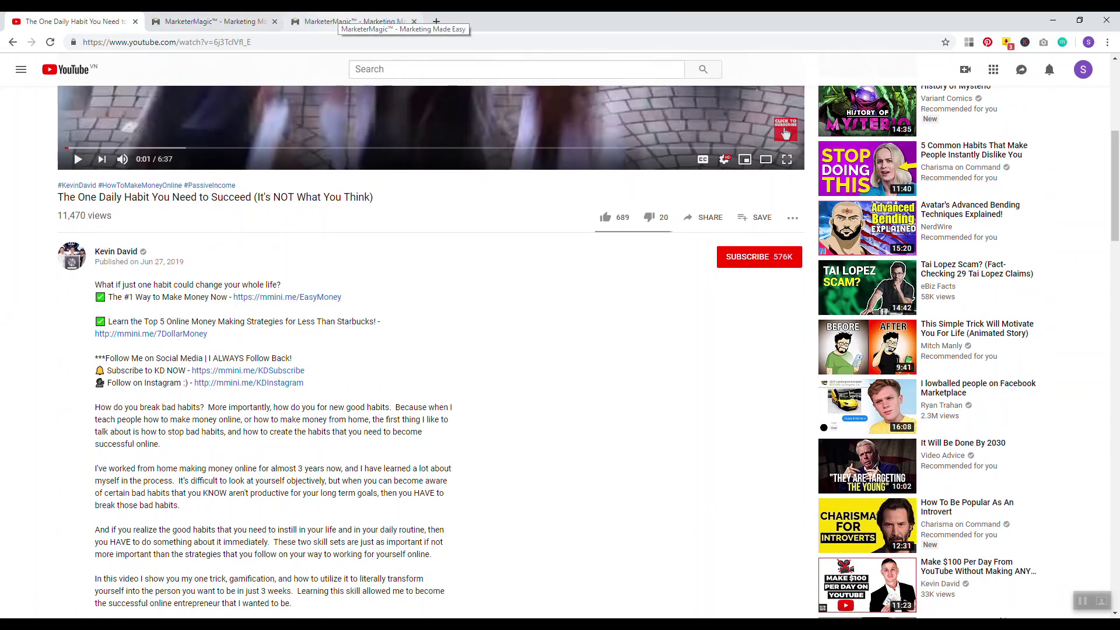
click(350, 21)
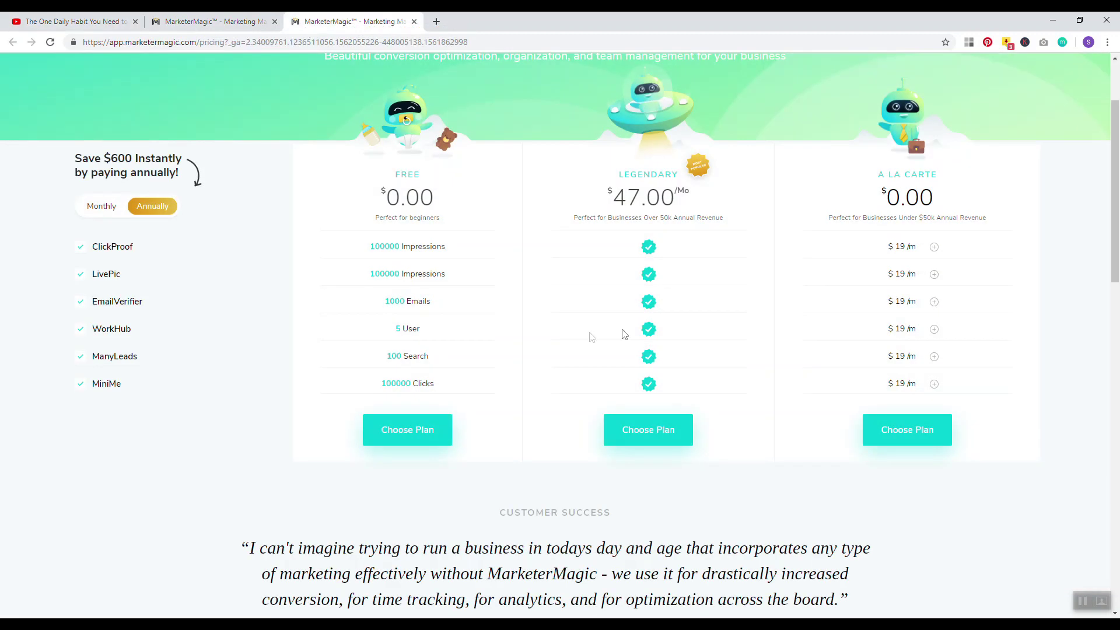
scroll(914, 128, up, 3)
key(ctrl+shift+Tab)
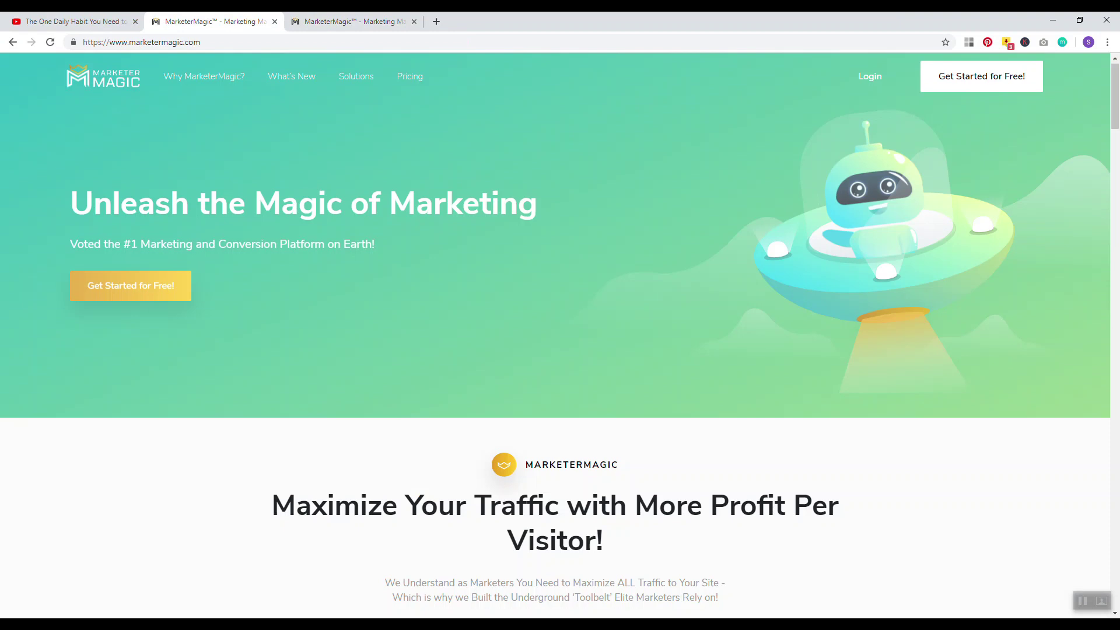
click(330, 22)
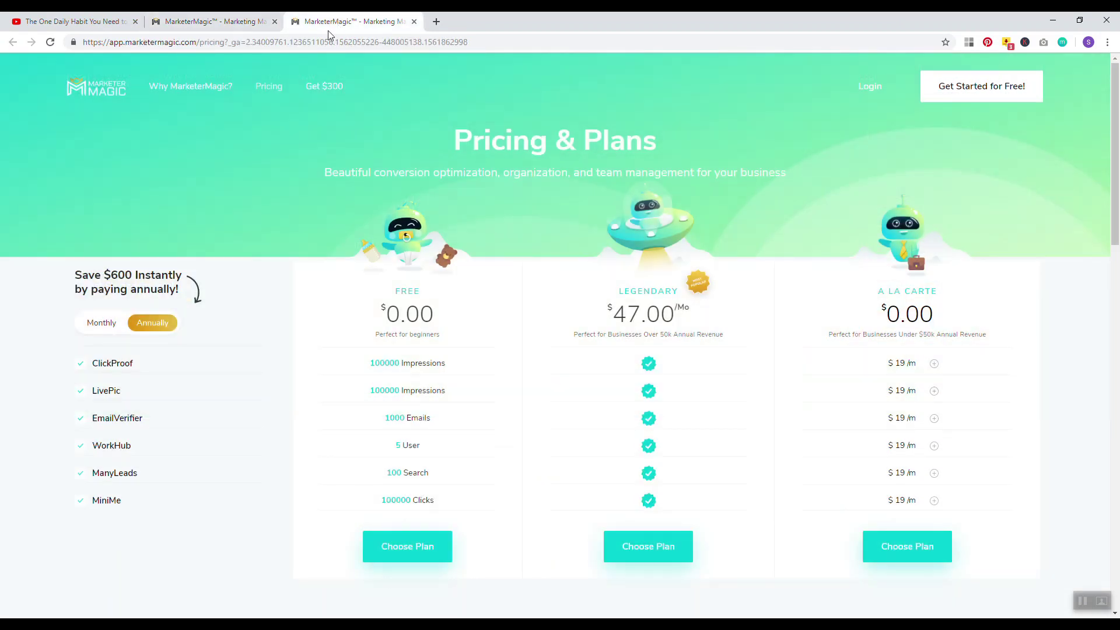